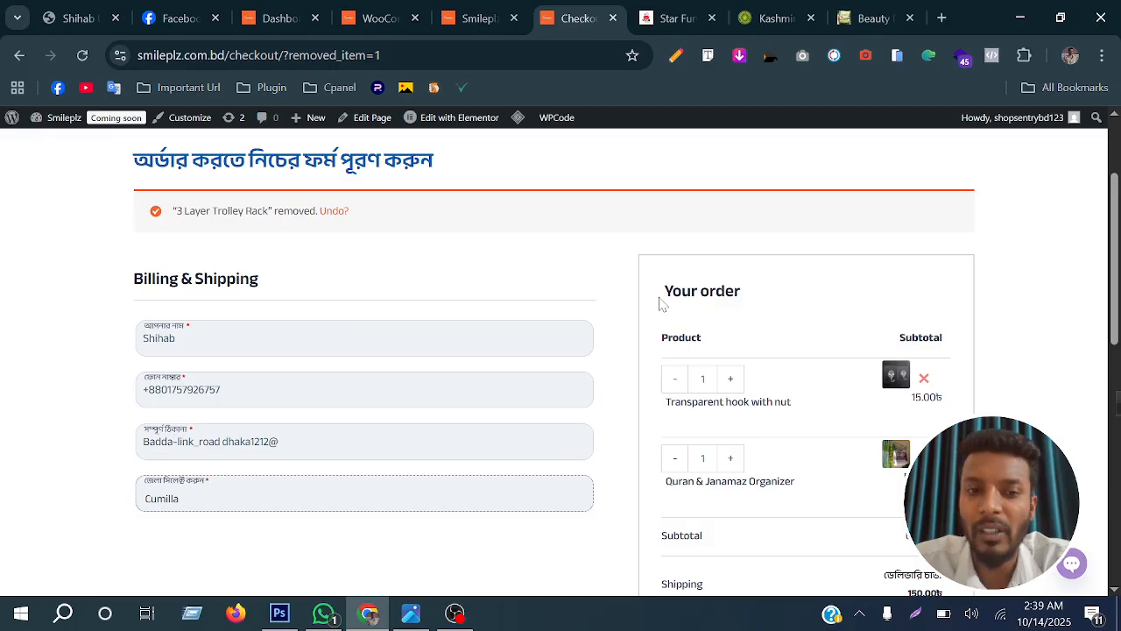
# Examine the Smileplz store's home page and its product listing with prices and order buttons
pyautogui.scroll(2, 551, 263)
pyautogui.click(477, 18)
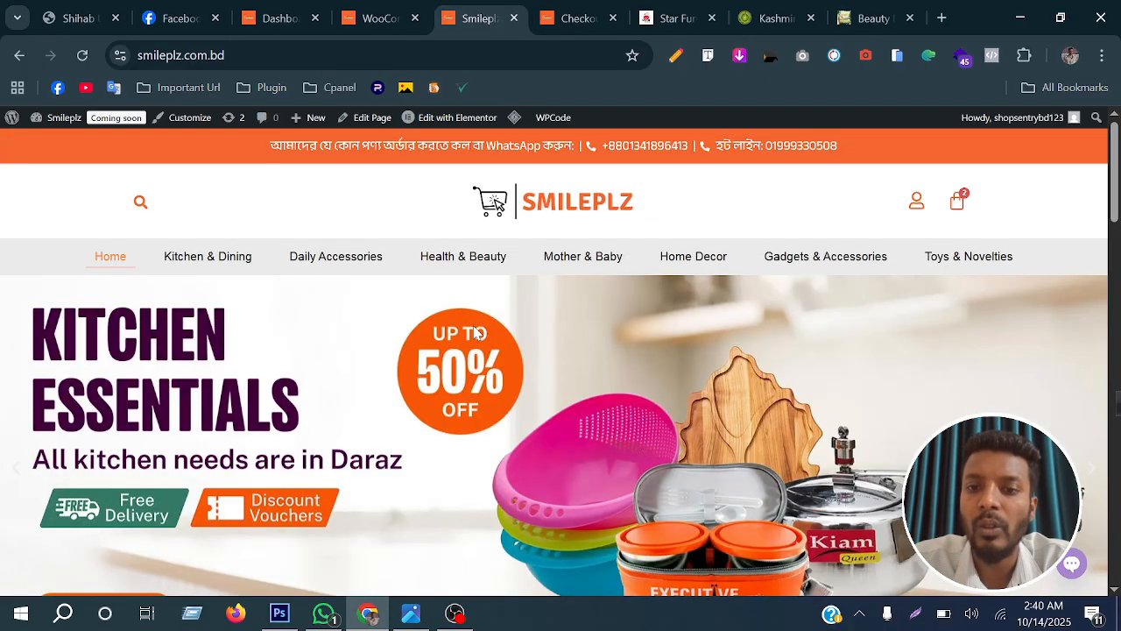
pyautogui.scroll(-5, 478, 334)
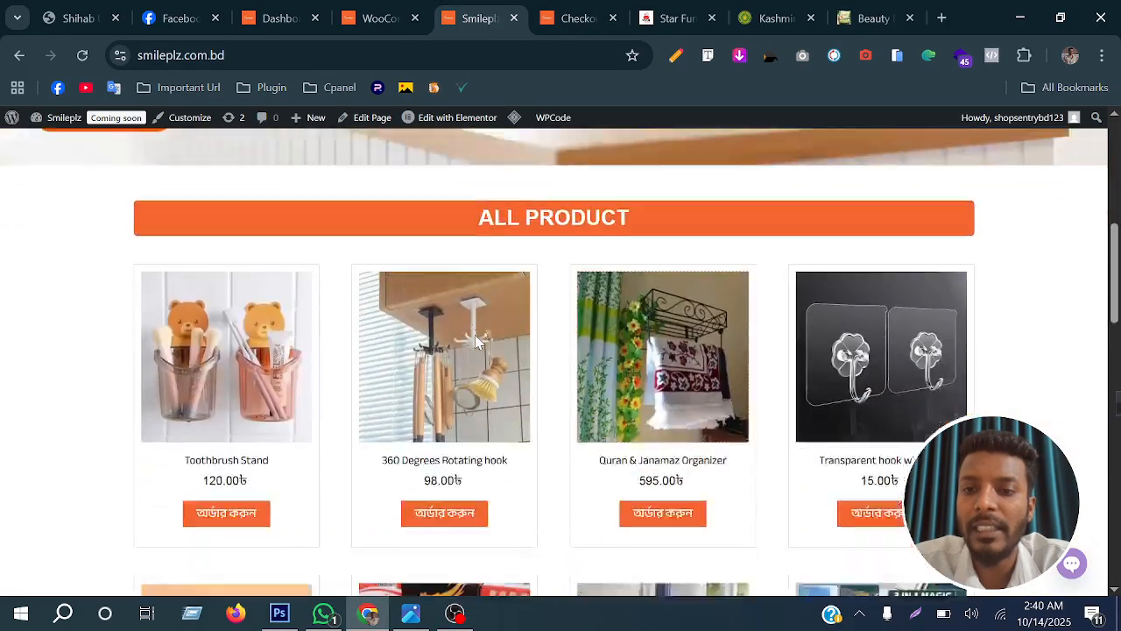
pyautogui.scroll(5, 477, 335)
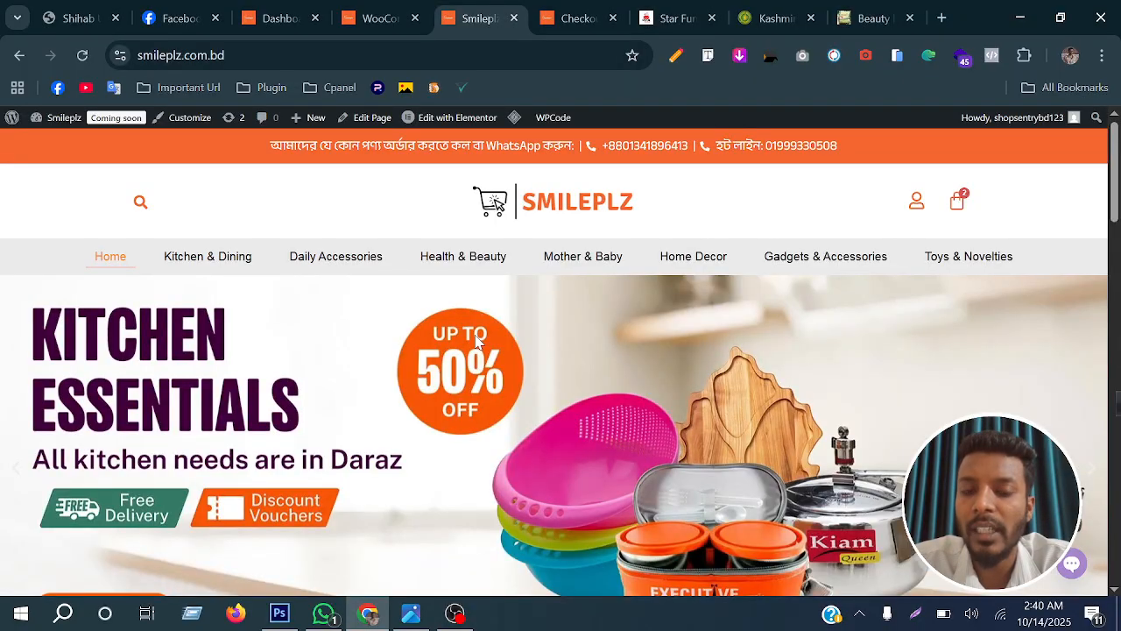
pyautogui.scroll(-5, 478, 340)
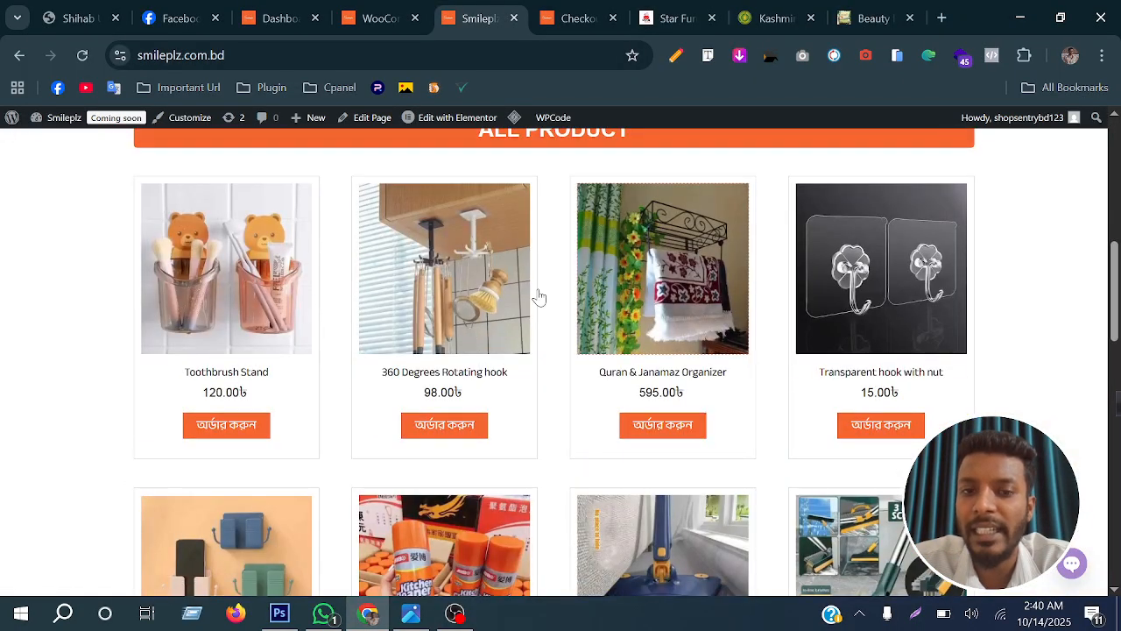
pyautogui.scroll(-2, 753, 350)
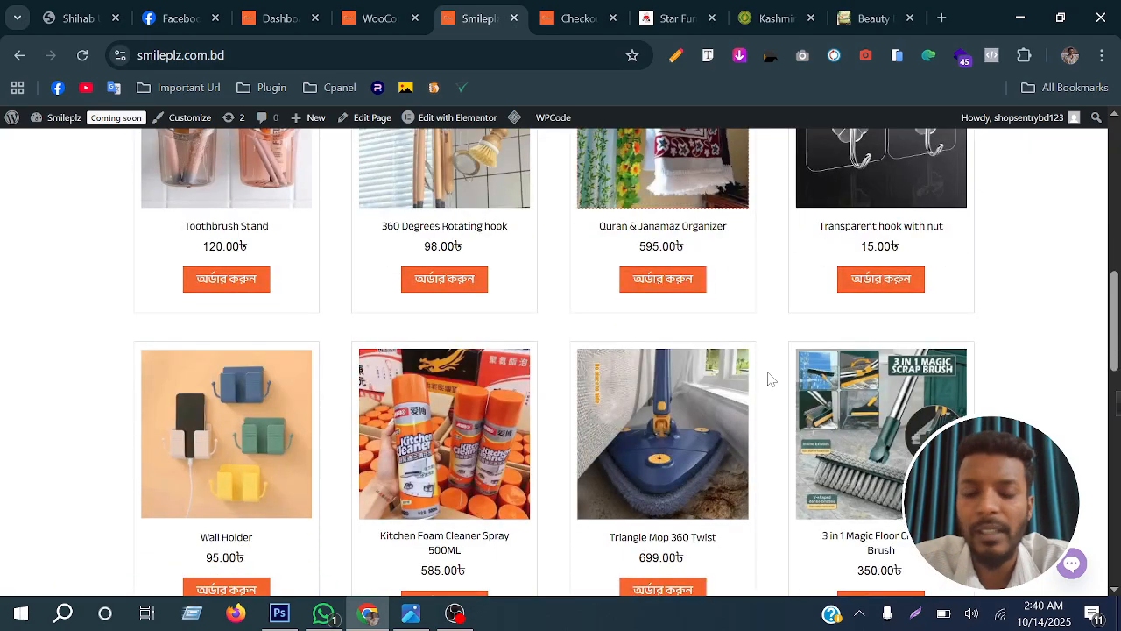
pyautogui.scroll(-4, 767, 376)
pyautogui.scroll(-5, 767, 376)
pyautogui.scroll(10, 765, 375)
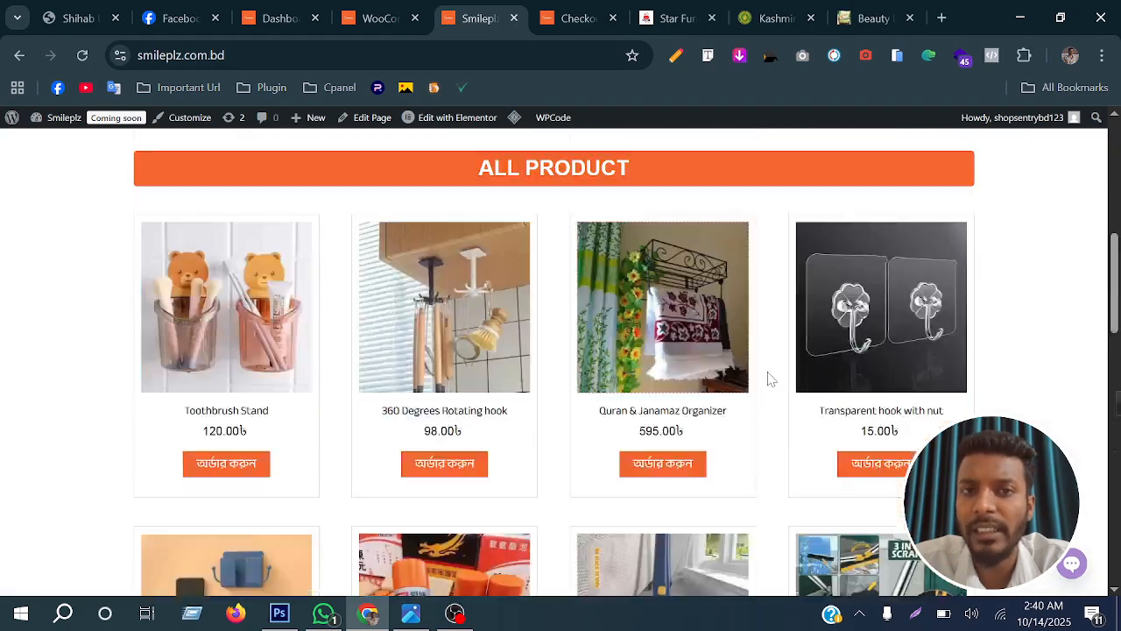
# Look over the Star Furniture home page, including its category and product sections
pyautogui.click(663, 9)
pyautogui.scroll(-8, 579, 343)
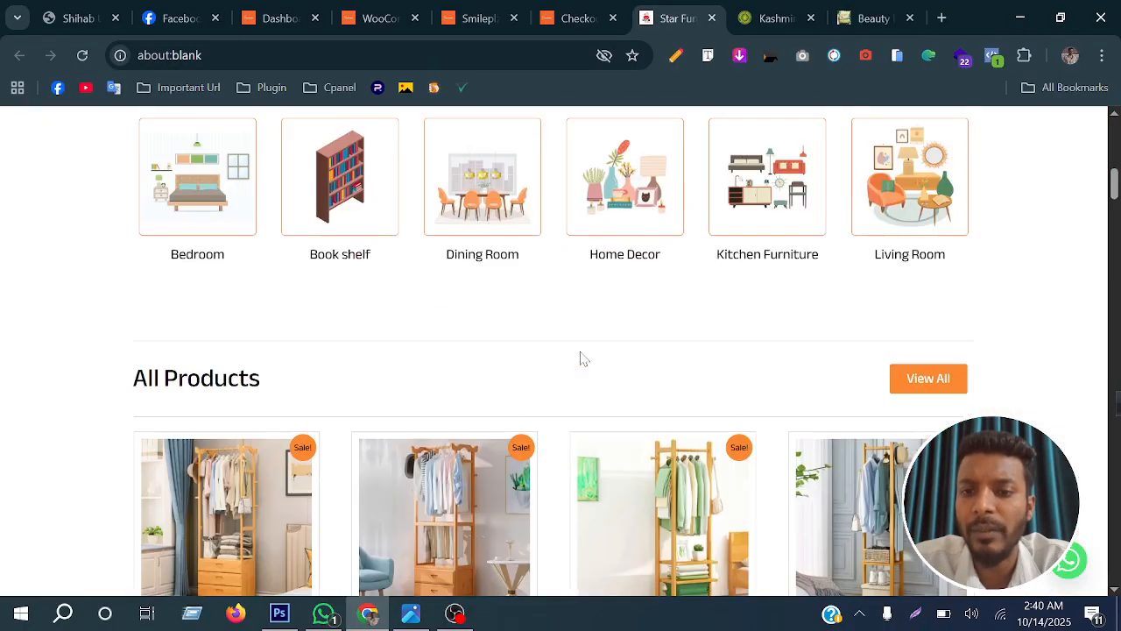
pyautogui.scroll(-9, 583, 359)
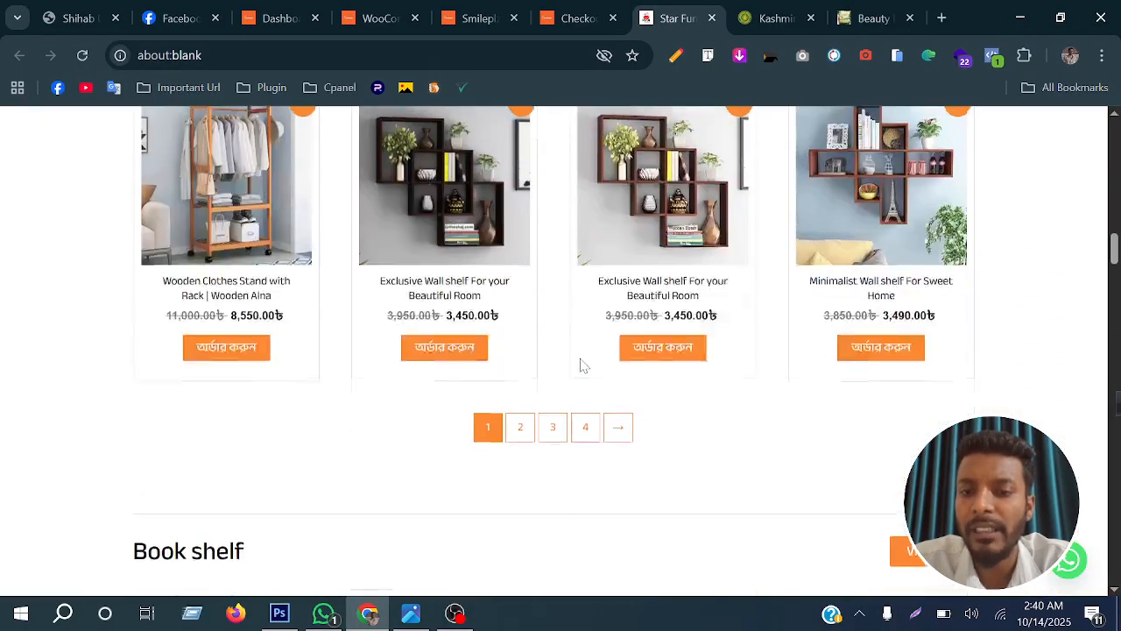
pyautogui.scroll(10, 582, 364)
pyautogui.scroll(8, 583, 366)
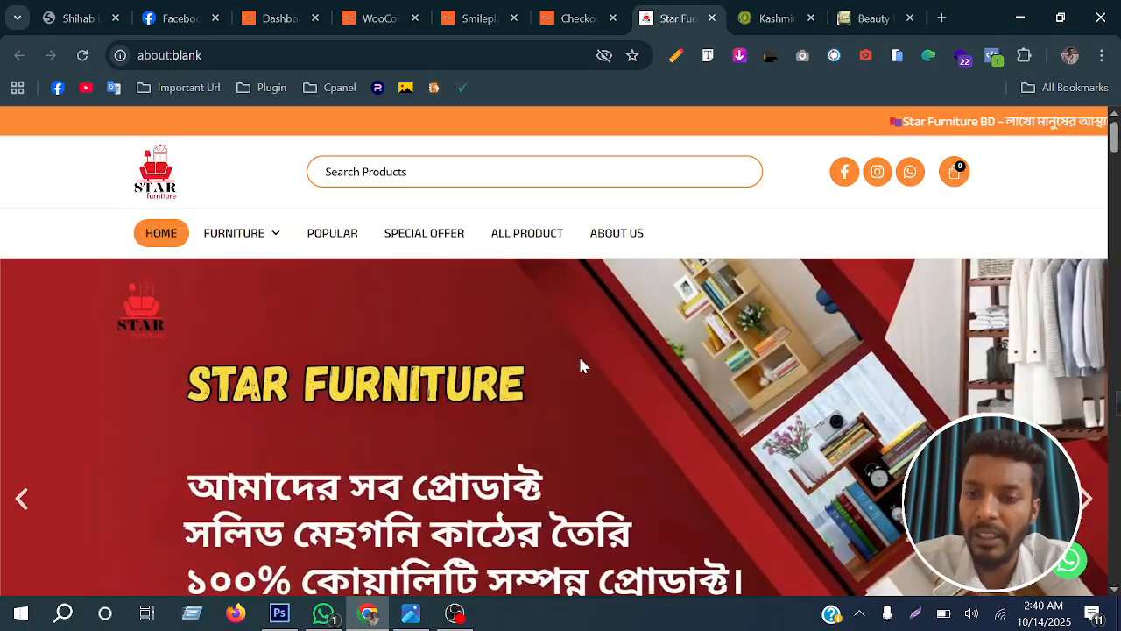
pyautogui.scroll(-6, 580, 358)
pyautogui.scroll(3, 585, 370)
# Look through the Kashmiri Beauty landing page down to its product choices and billing form
pyautogui.hotkey('ctrl', 'Tab')
pyautogui.scroll(10, 642, 332)
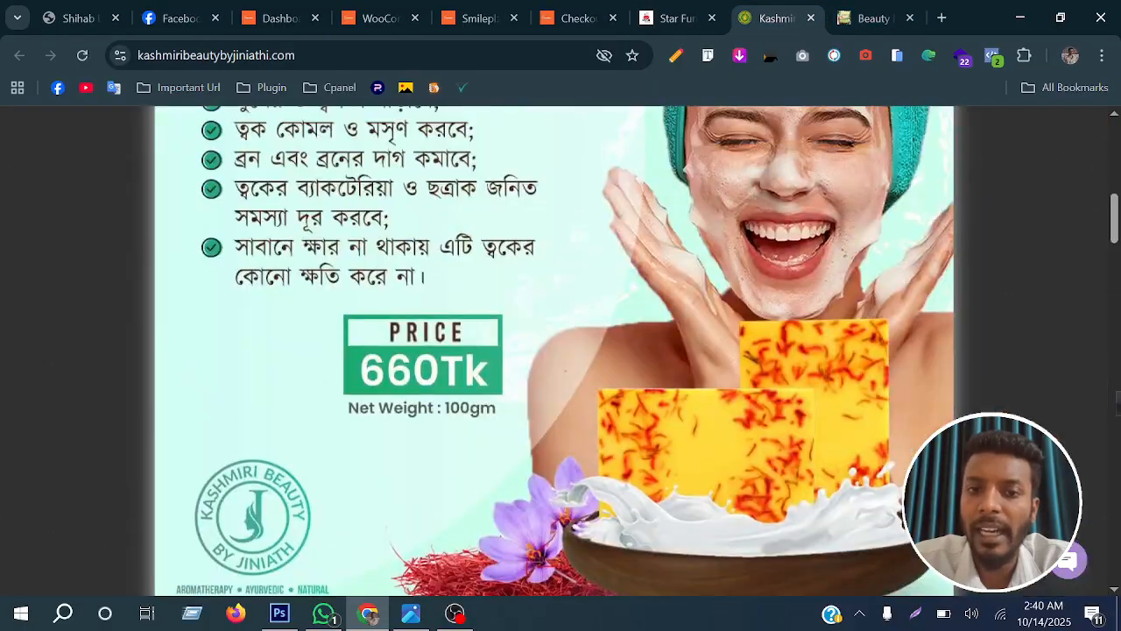
pyautogui.scroll(-10, 642, 337)
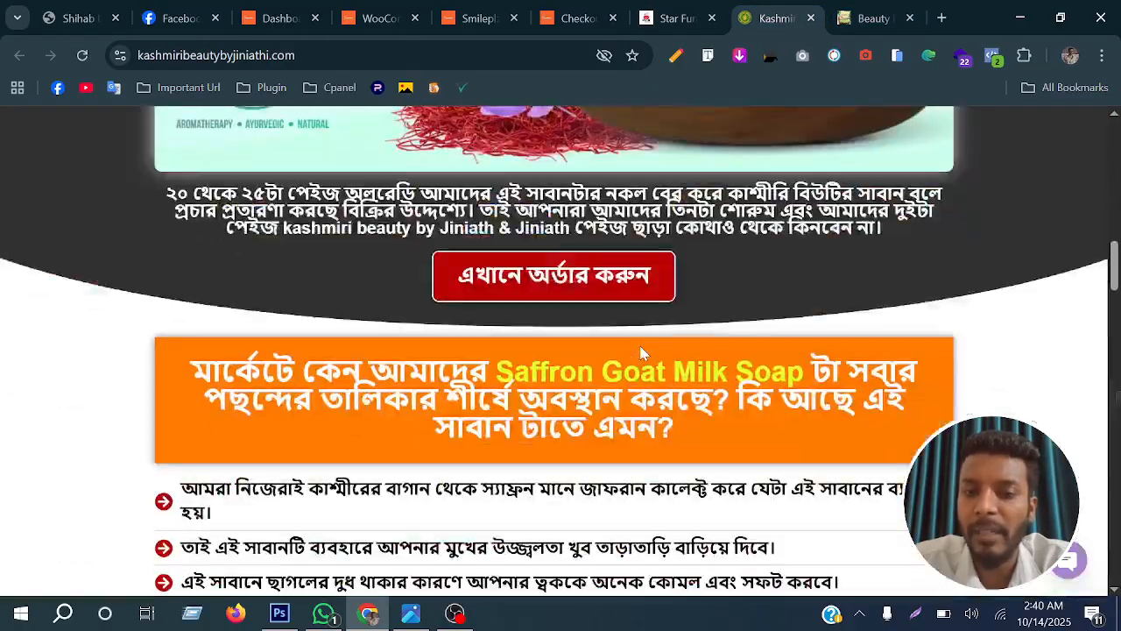
pyautogui.scroll(-15, 643, 354)
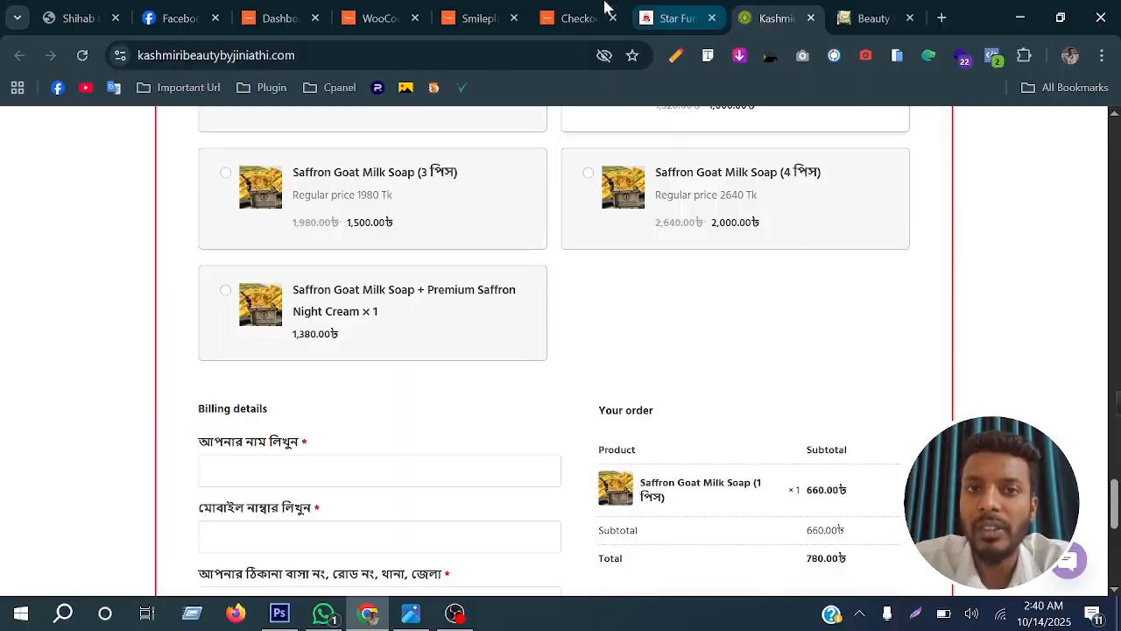
# Review the billing fields on the Smileplz checkout page, including the list of districts
pyautogui.click(578, 18)
pyautogui.scroll(-3, 458, 375)
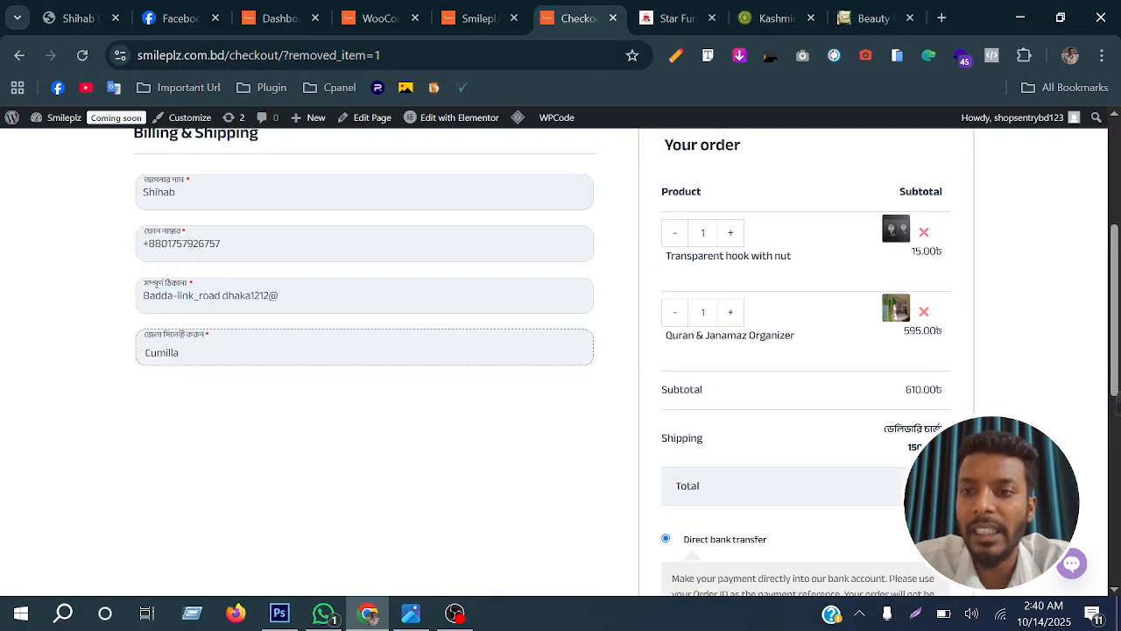
pyautogui.moveTo(185, 193); pyautogui.dragTo(88, 200)
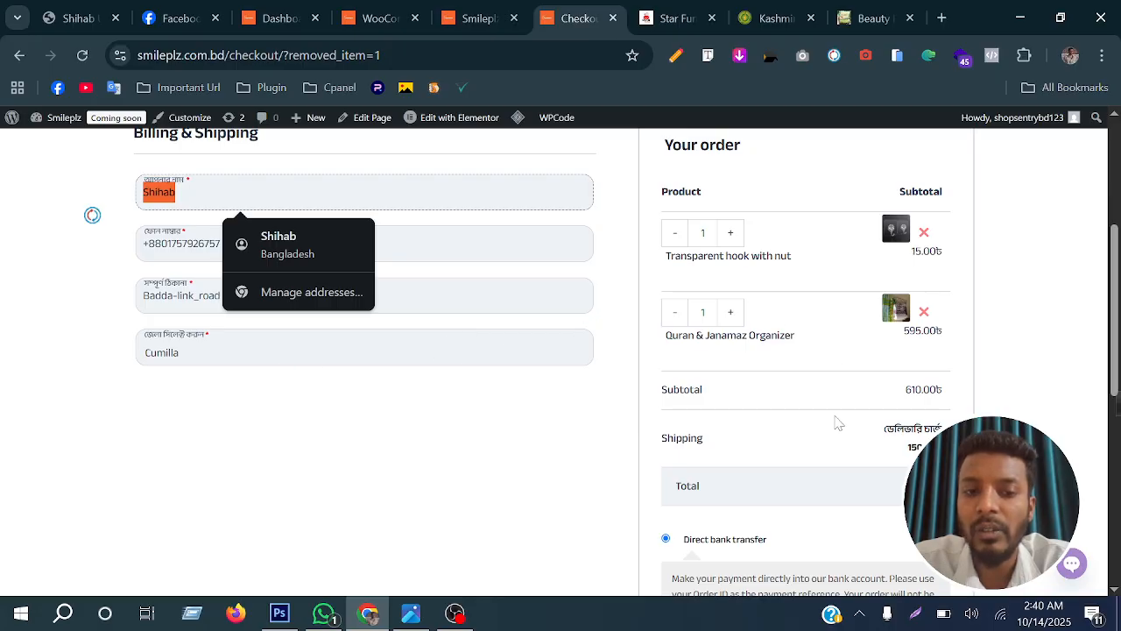
pyautogui.click(265, 358)
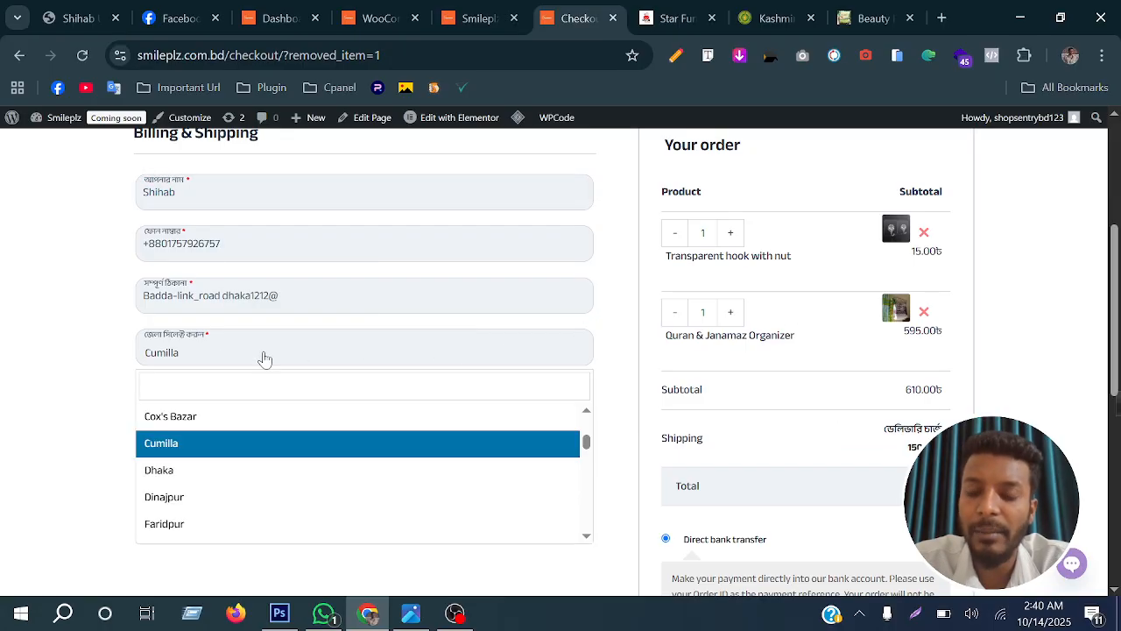
pyautogui.click(265, 358)
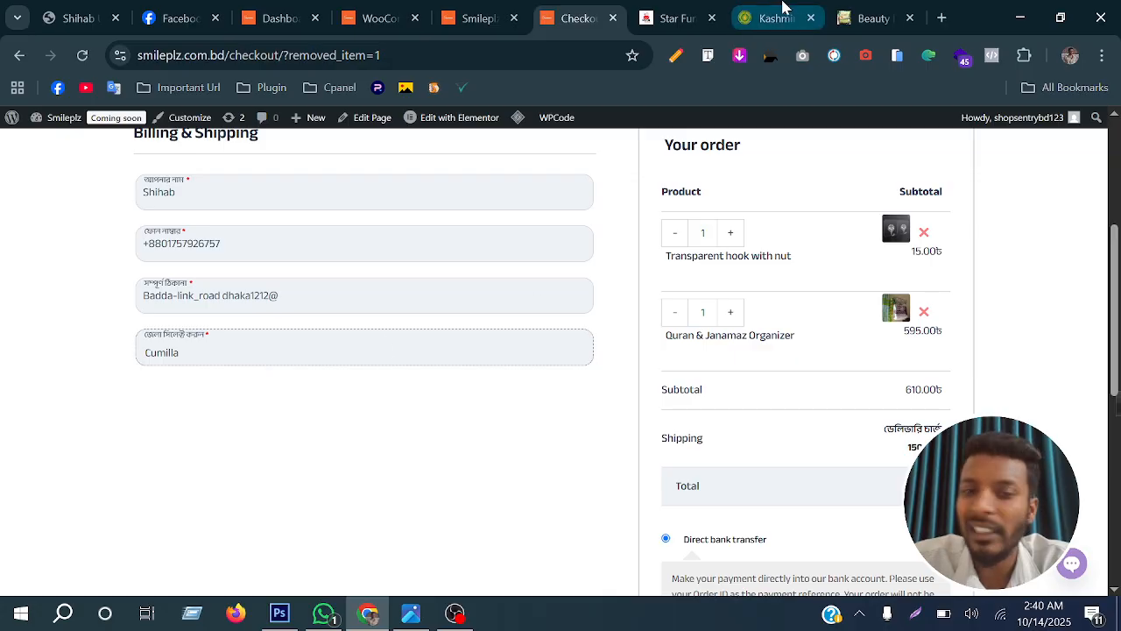
# Compare the two shipping options on the Kashmiri Beauty order form, finishing with delivery inside Dhaka (ঢাকার ভেতরে) selected
pyautogui.click(778, 17)
pyautogui.scroll(-3, 638, 421)
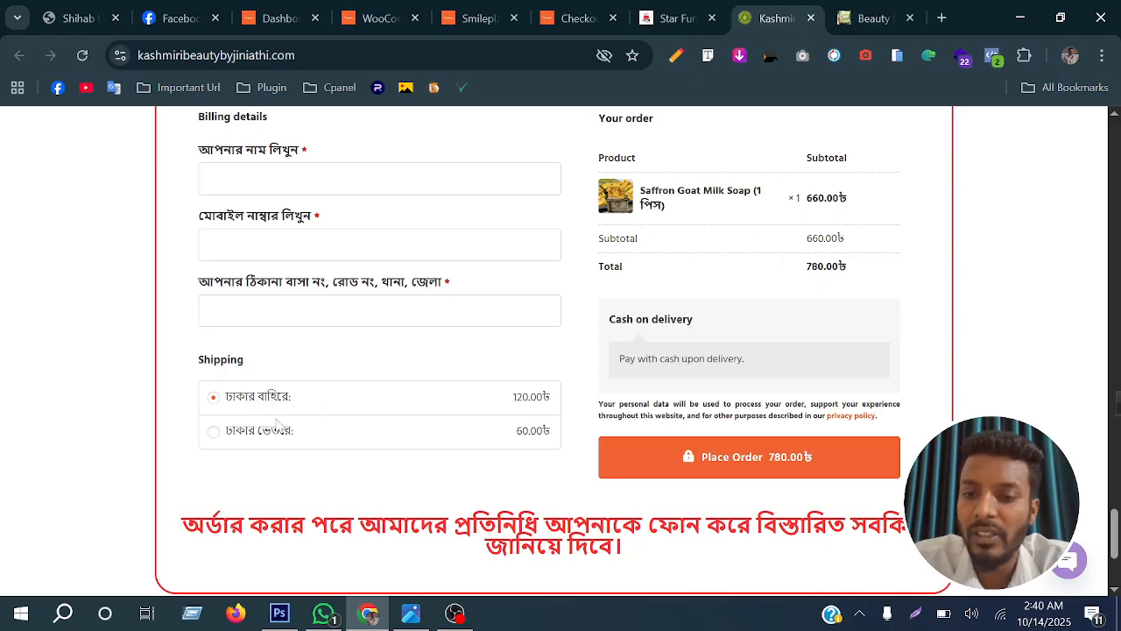
pyautogui.click(213, 432)
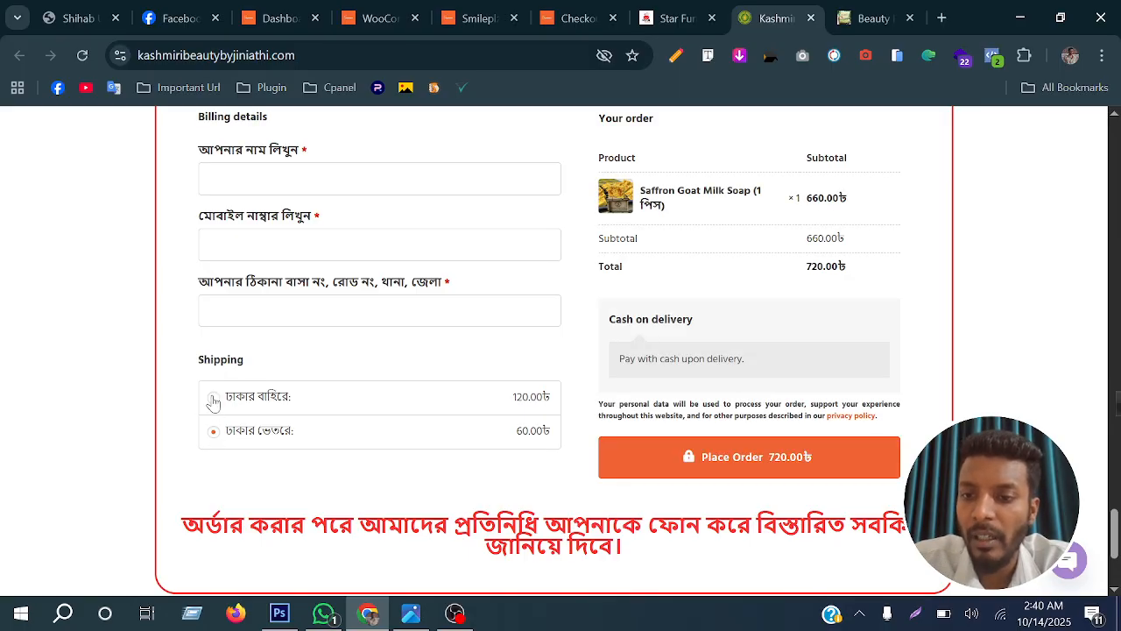
pyautogui.click(213, 399)
pyautogui.click(213, 431)
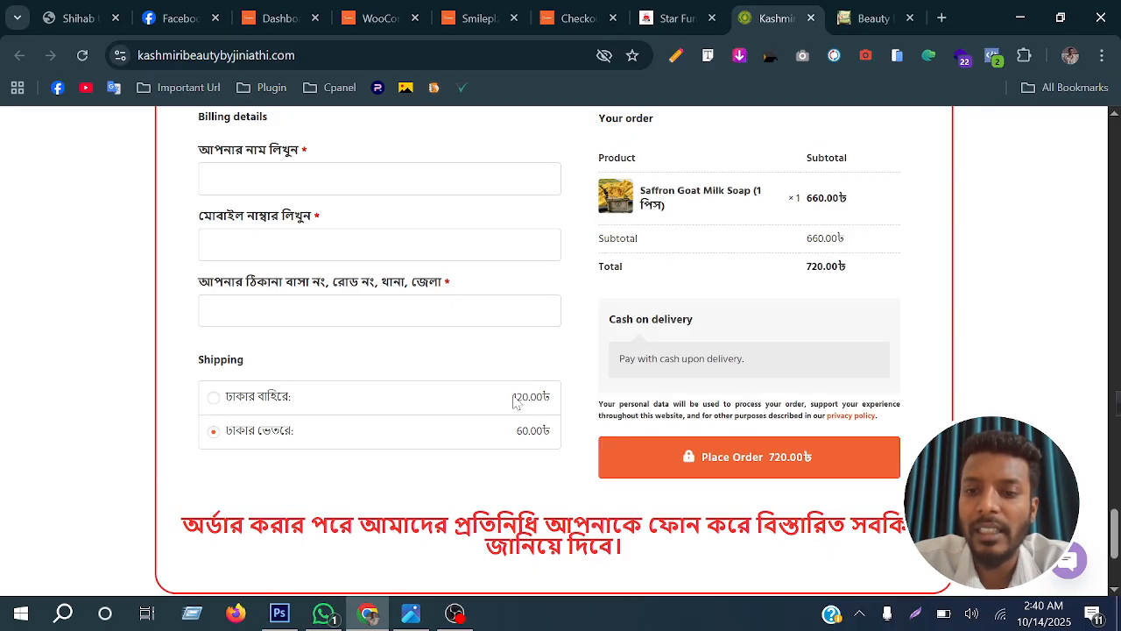
# Test the delivery charge on the Smileplz checkout by choosing Dhaka and finally Dinajpur as the district
pyautogui.click(561, 18)
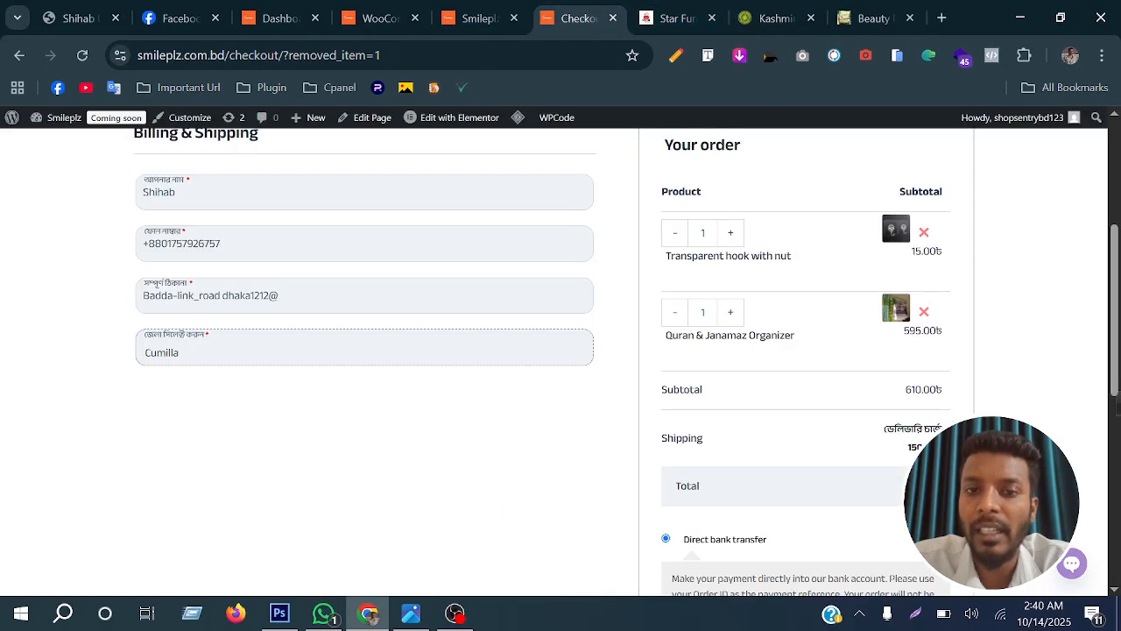
pyautogui.click(308, 359)
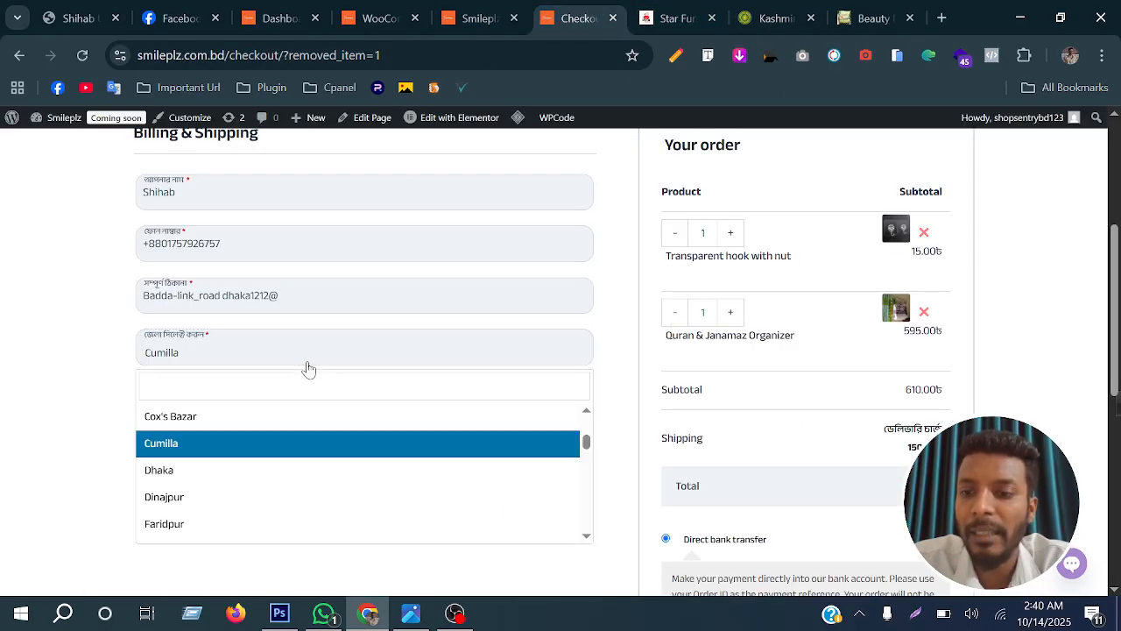
pyautogui.click(302, 471)
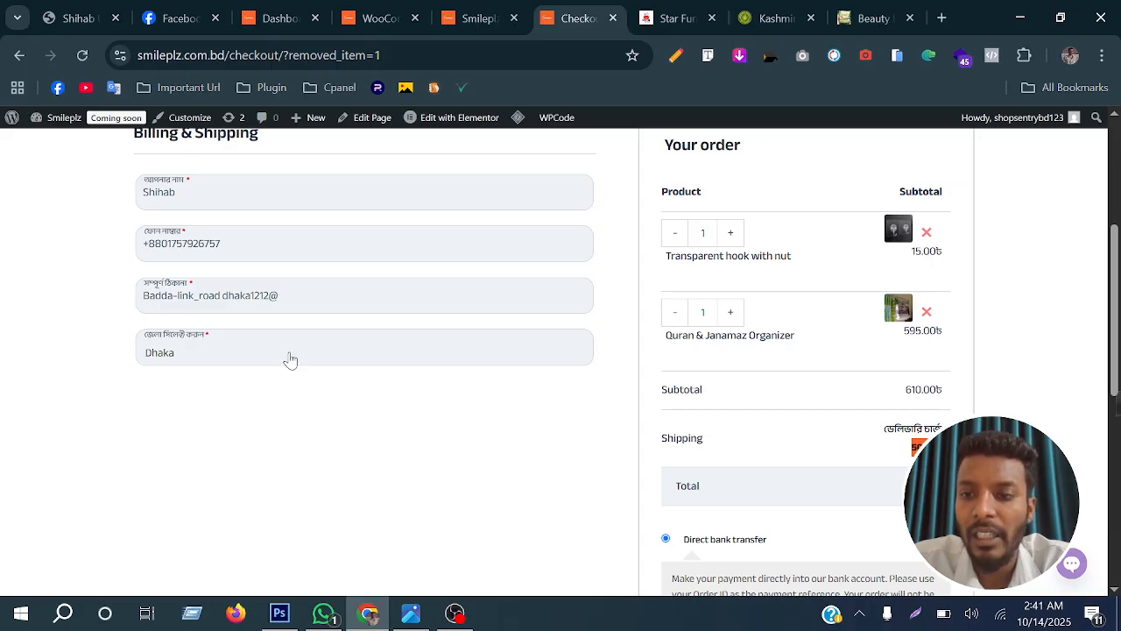
pyautogui.click(289, 358)
pyautogui.click(261, 470)
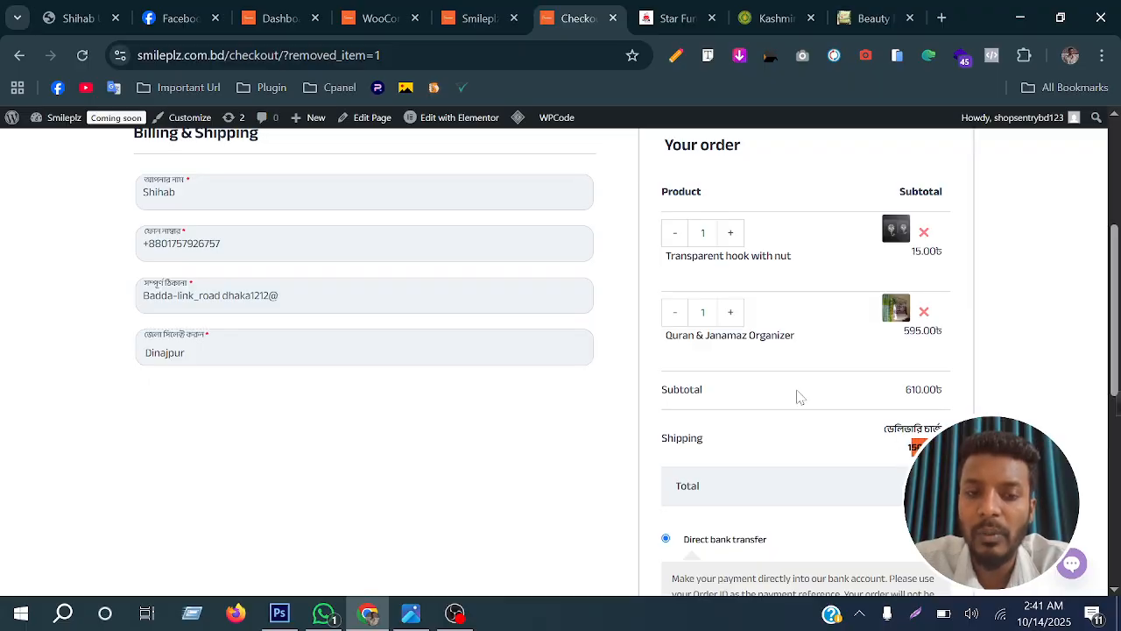
# Open the WooCommerce shipping zone settings in the Smileplz admin area after viewing the general store settings
pyautogui.scroll(3, 799, 397)
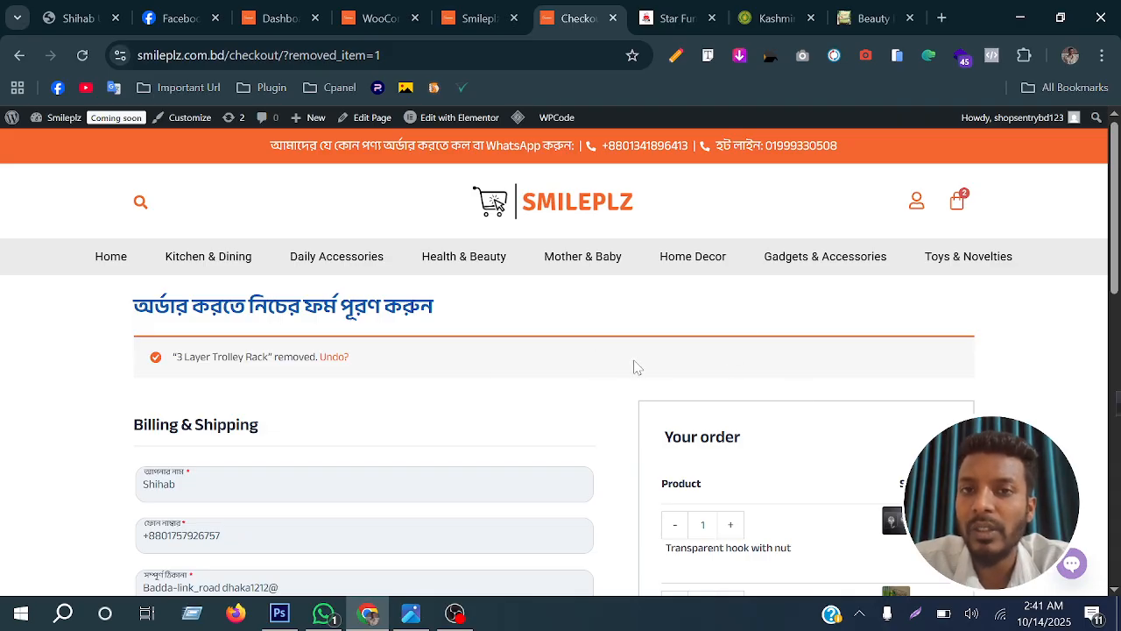
pyautogui.click(276, 18)
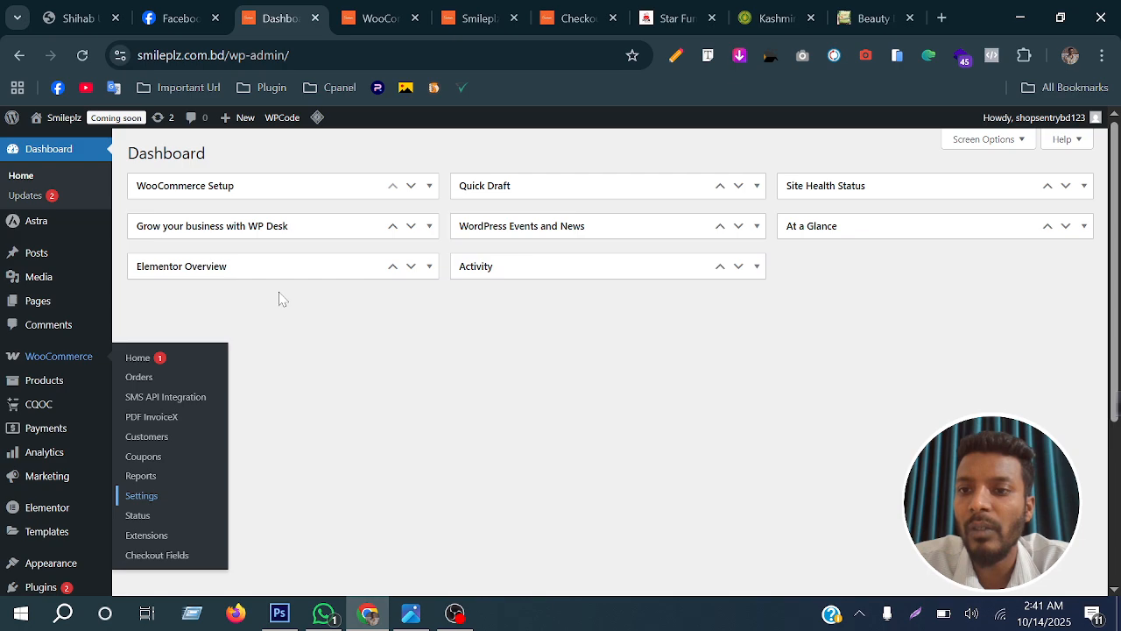
pyautogui.scroll(-3, 280, 301)
pyautogui.scroll(3, 281, 300)
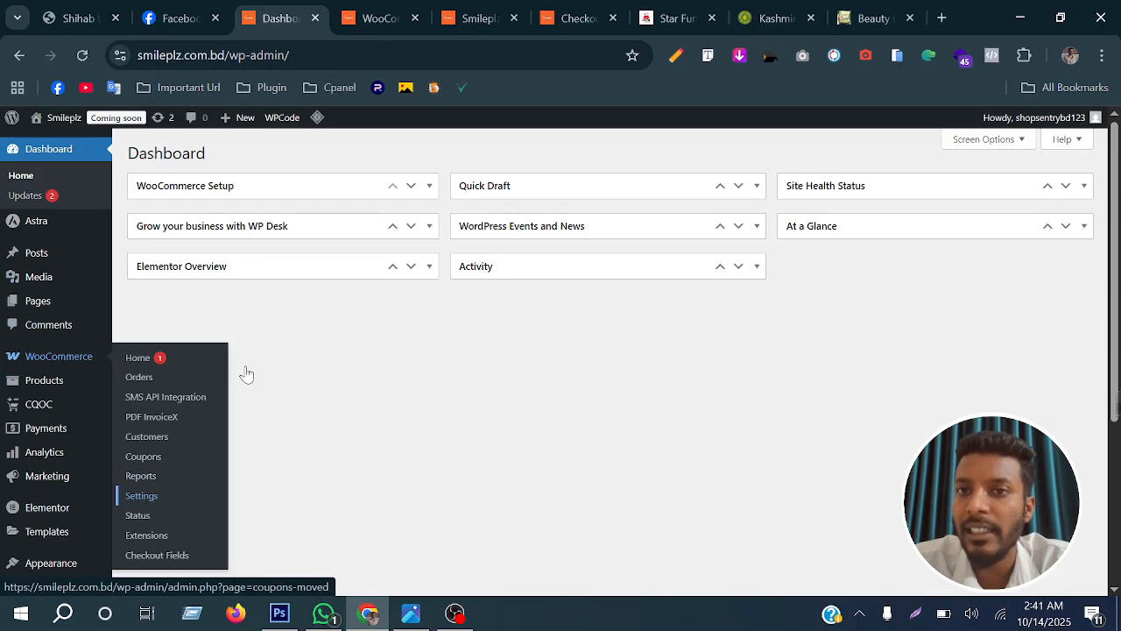
pyautogui.click(371, 19)
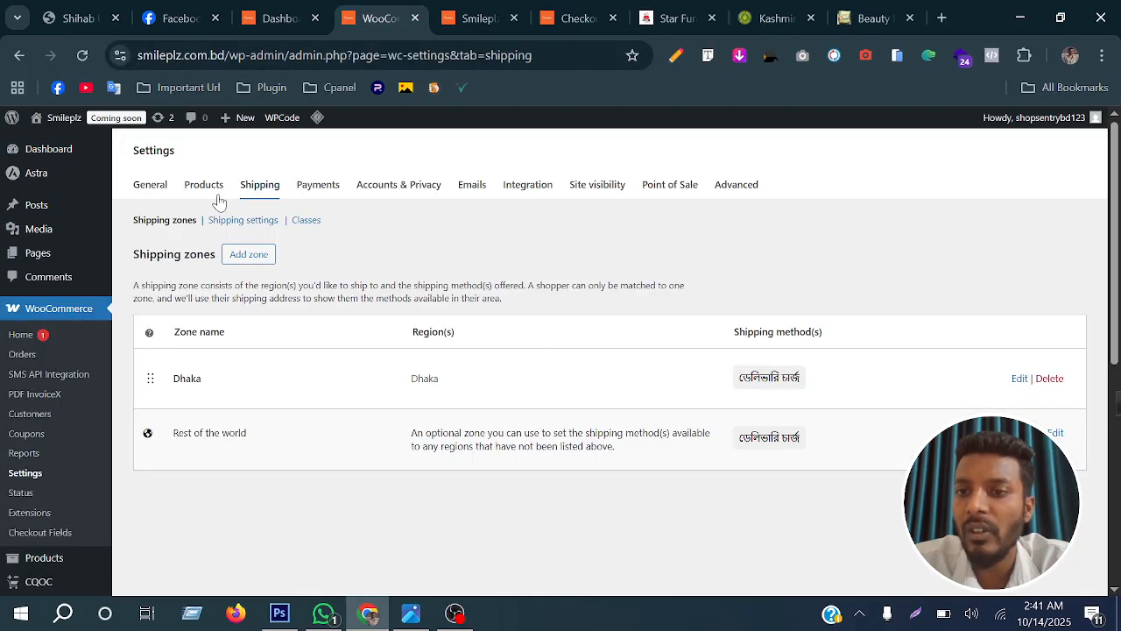
pyautogui.click(150, 187)
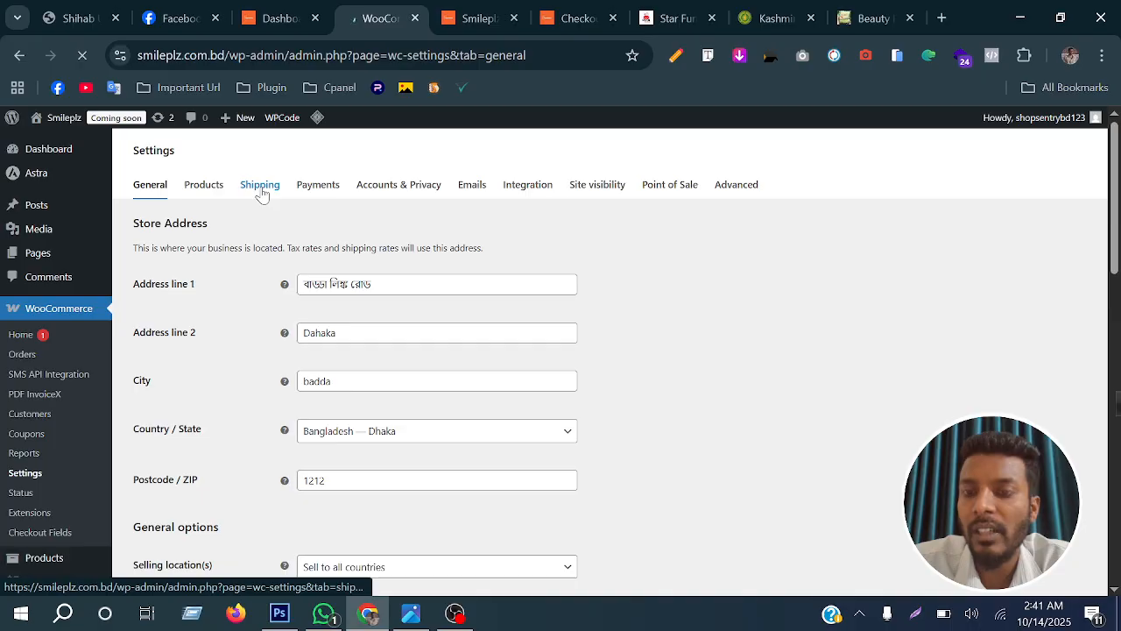
pyautogui.click(261, 193)
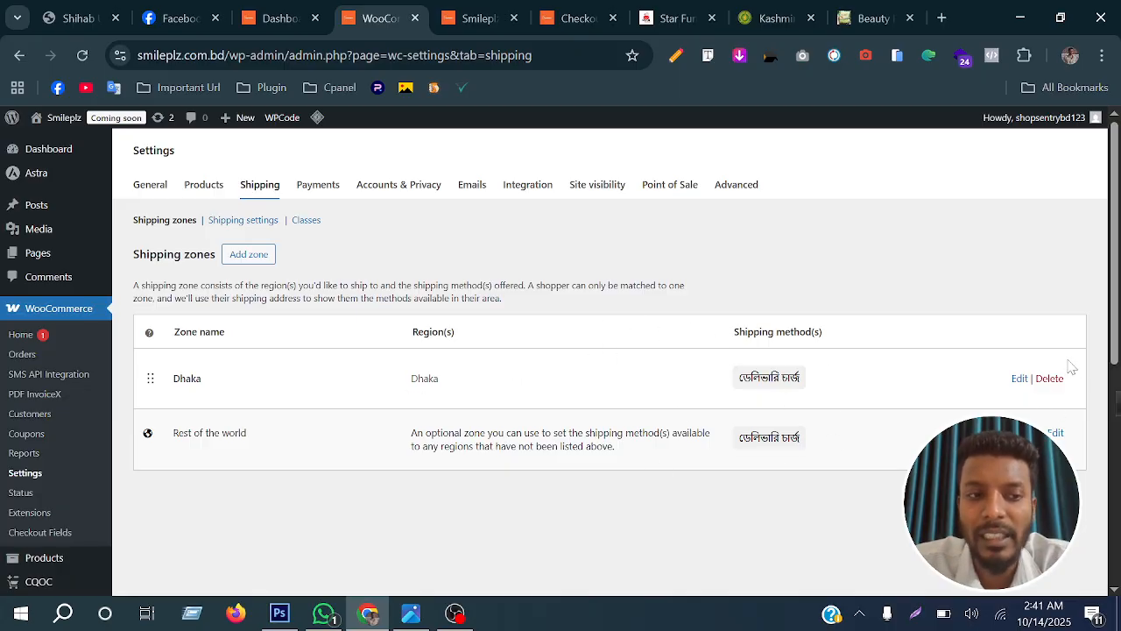
# Delete the Dhaka shipping zone and the ডেলিভারি চার্জ method of the Rest of the world zone, and return to the zone list
pyautogui.click(1049, 381)
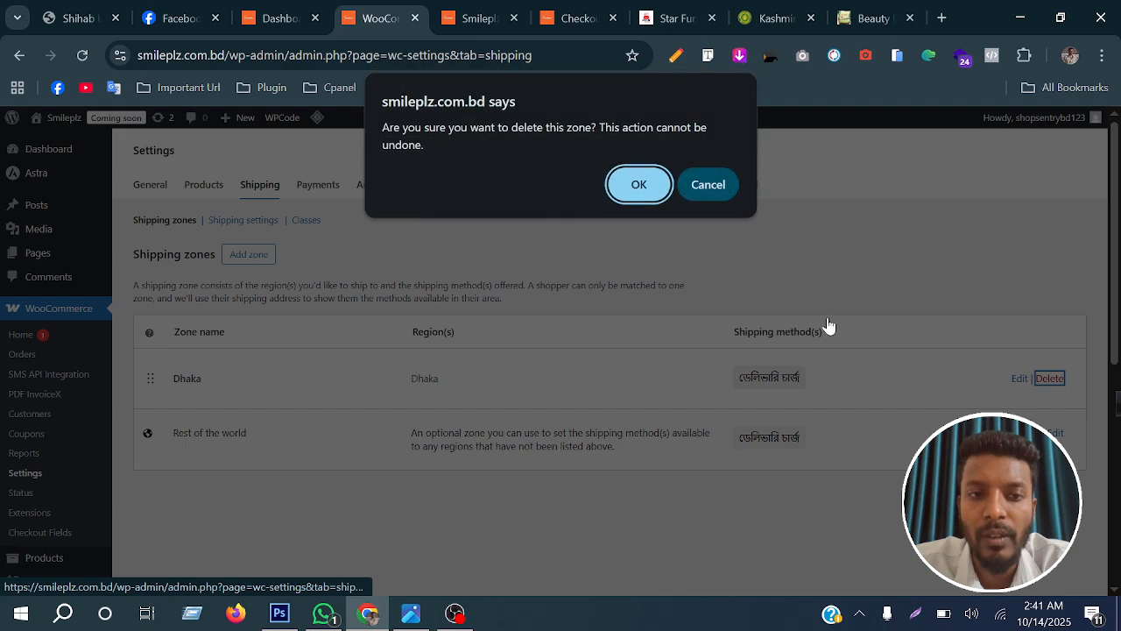
pyautogui.click(642, 185)
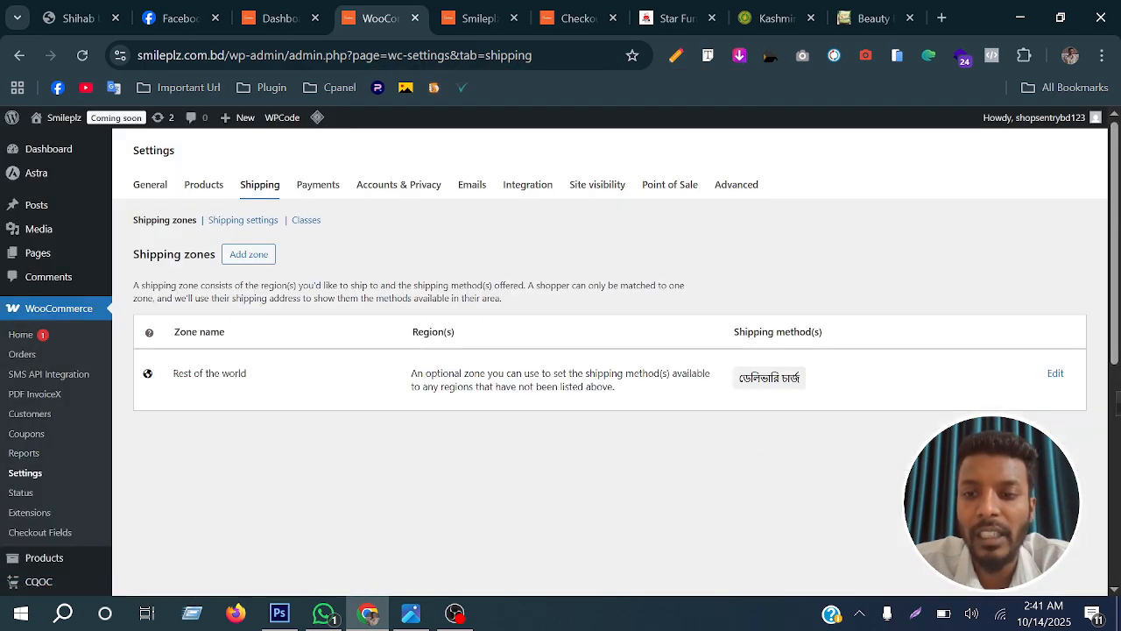
pyautogui.click(1055, 379)
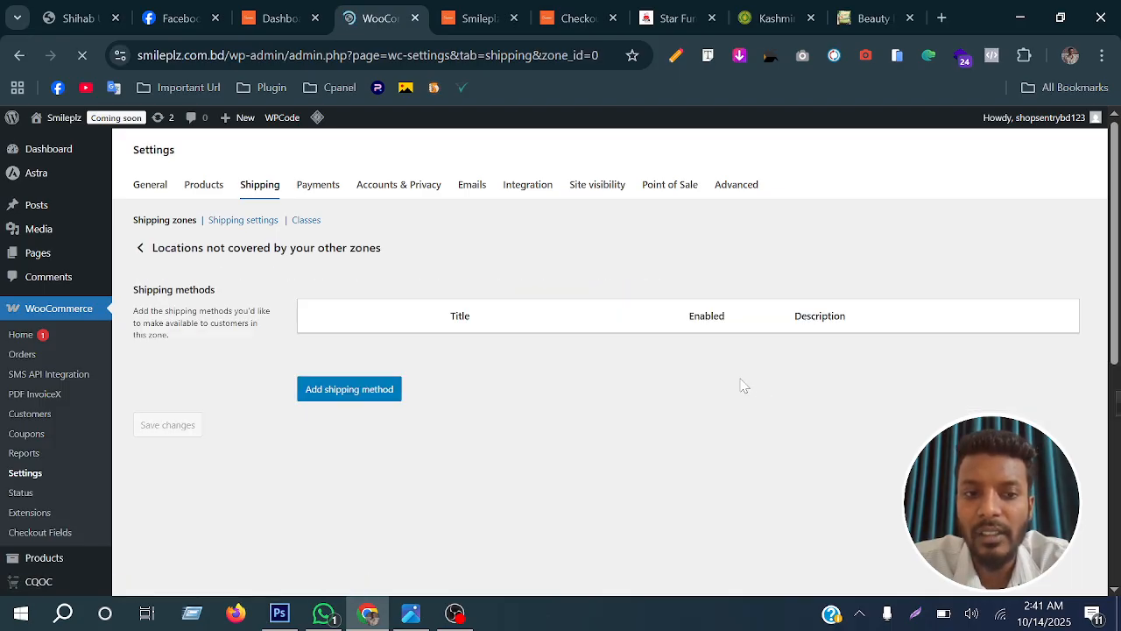
pyautogui.click(1041, 334)
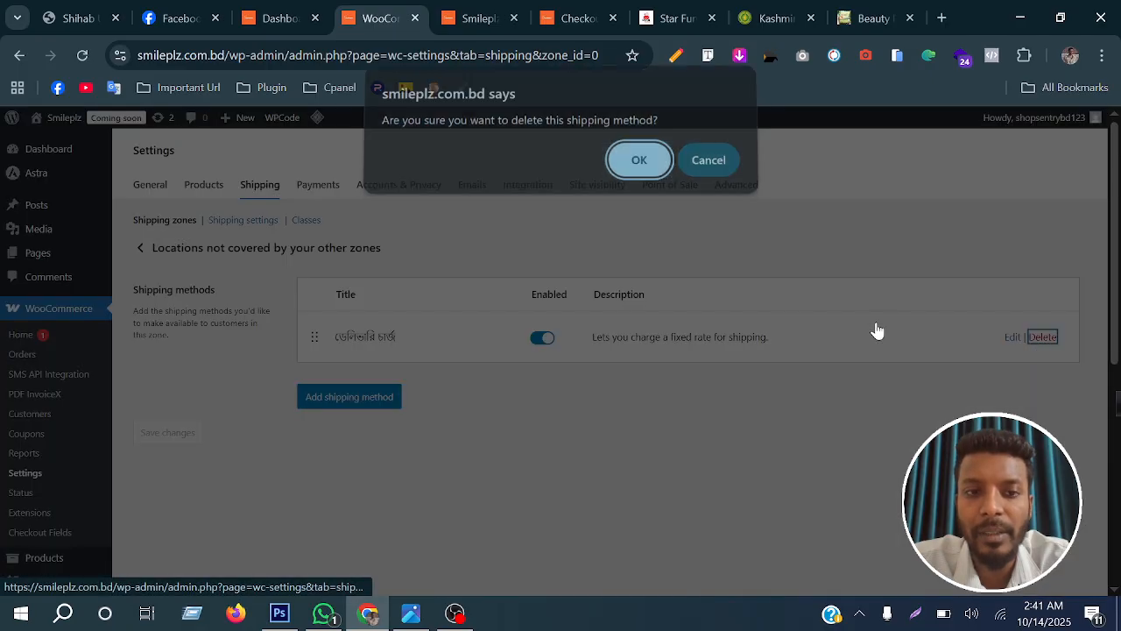
pyautogui.click(661, 175)
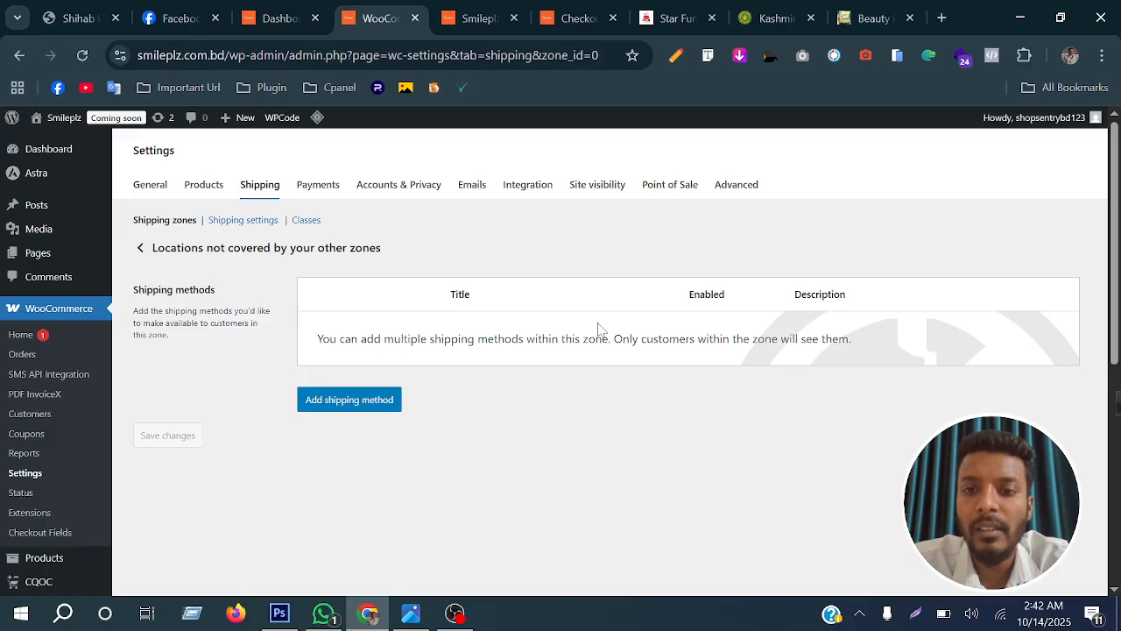
pyautogui.click(260, 187)
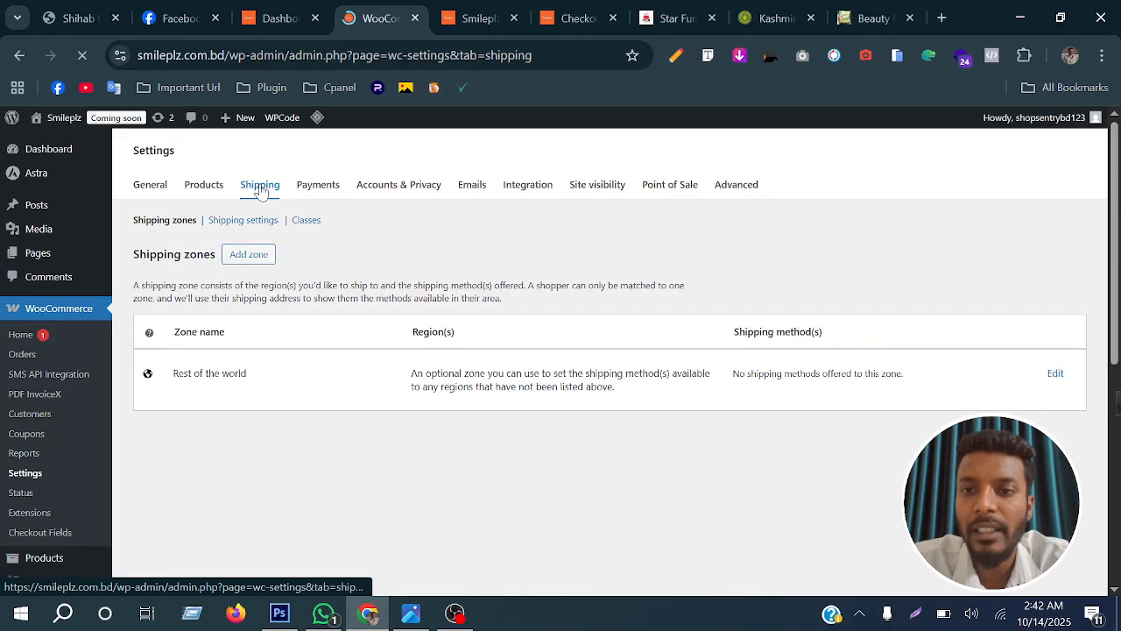
pyautogui.scroll(-5, 398, 408)
pyautogui.scroll(2, 319, 279)
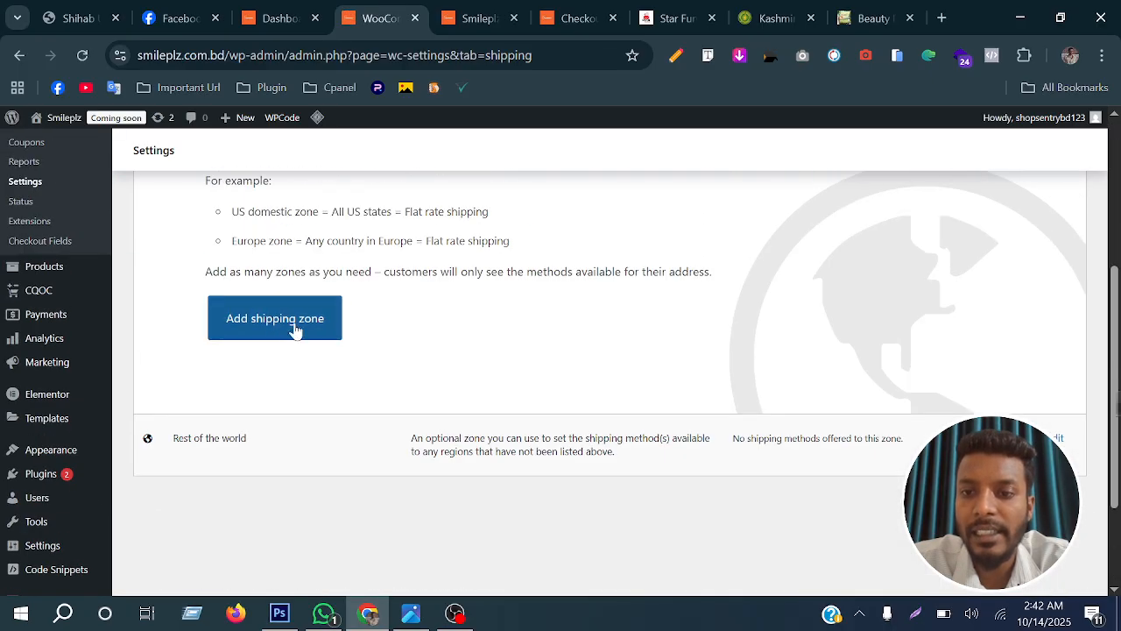
pyautogui.click(296, 321)
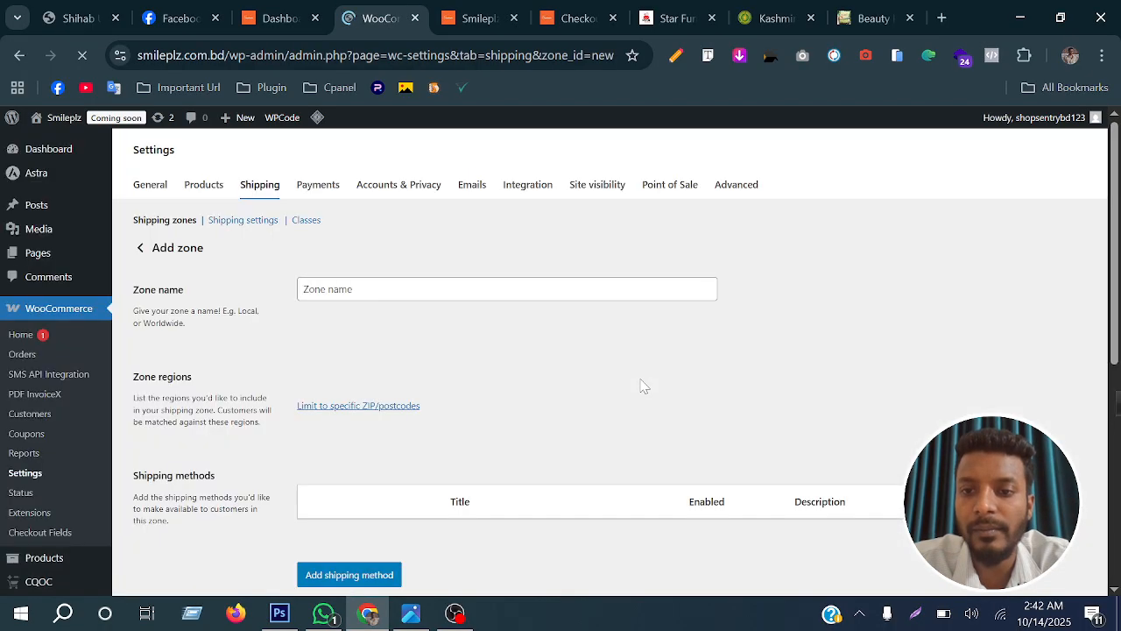
pyautogui.click(19, 55)
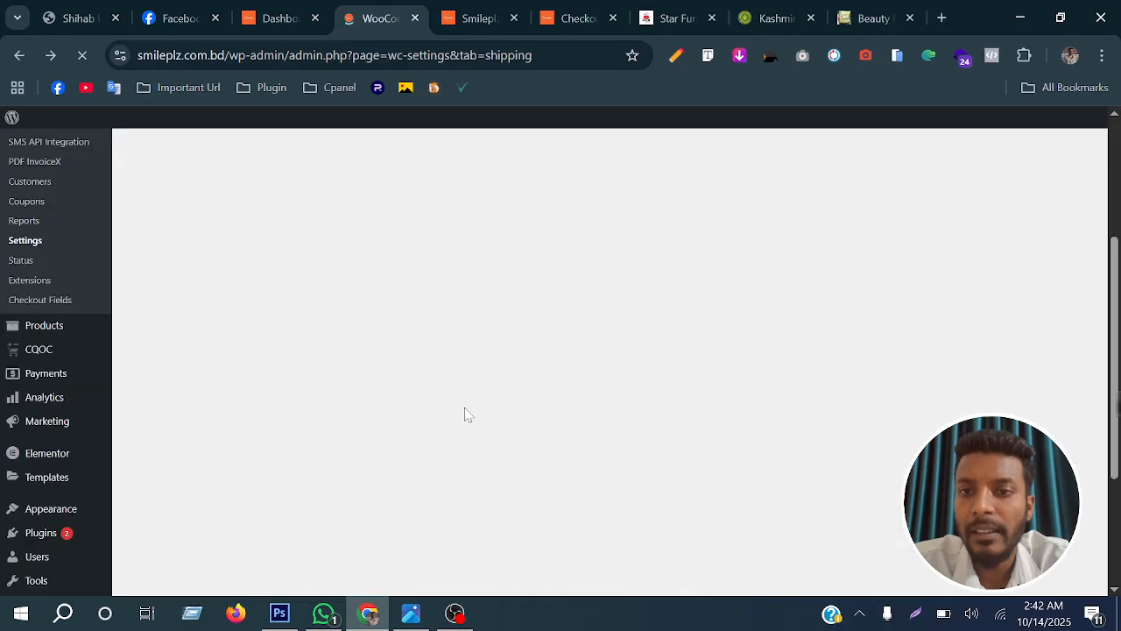
# Open the Rest of the world zone for editing and start a new flat rate shipping method in it
pyautogui.scroll(-2, 440, 417)
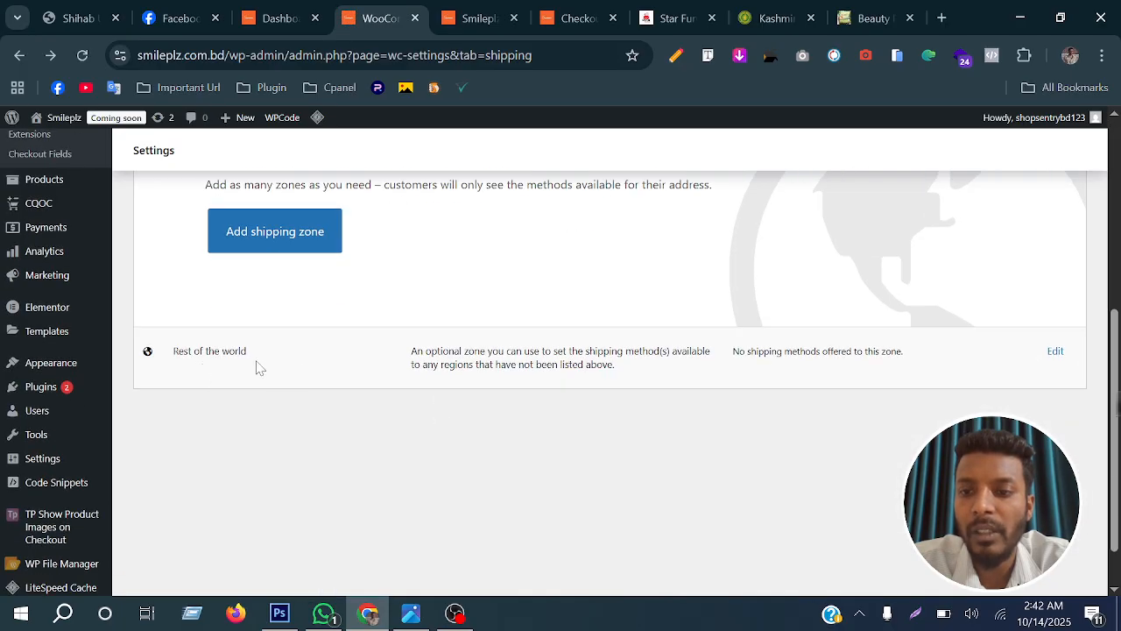
pyautogui.click(1056, 355)
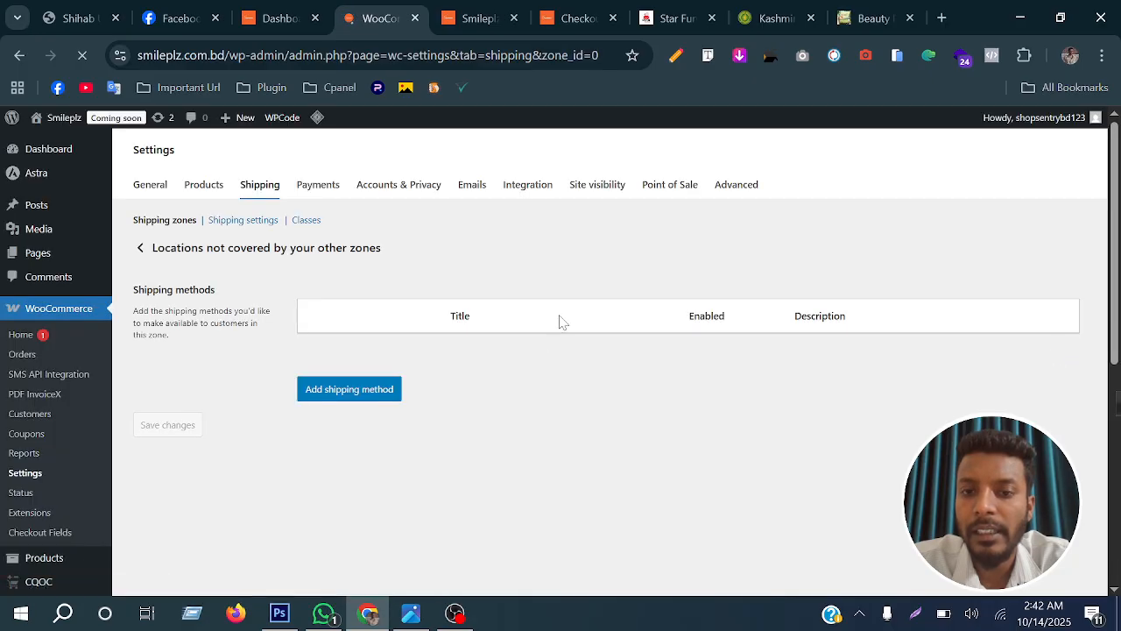
pyautogui.click(355, 406)
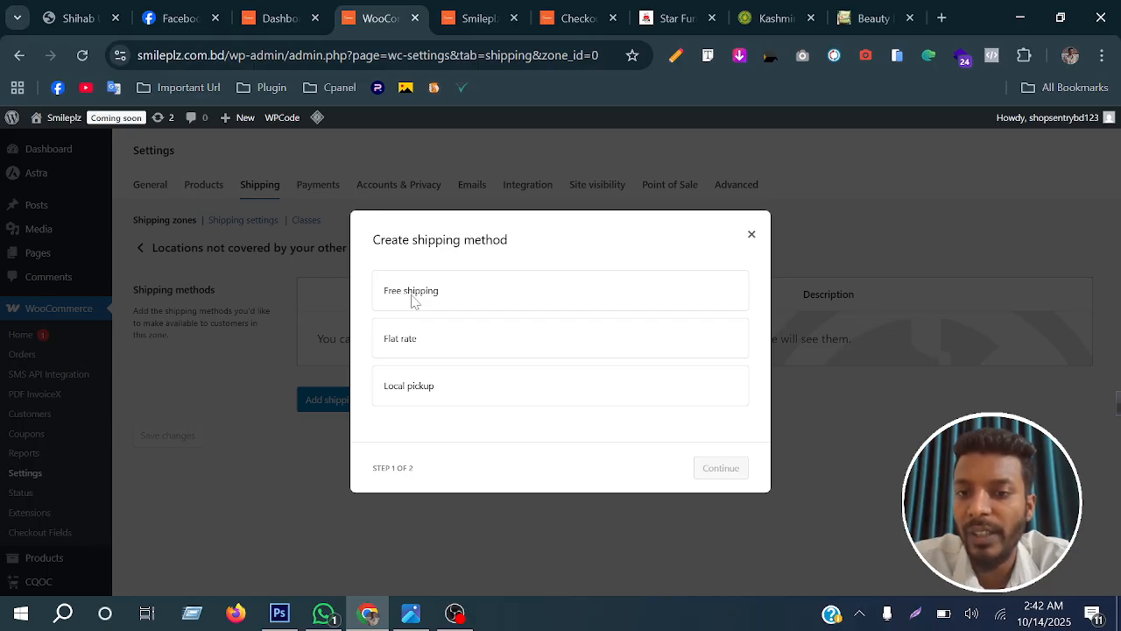
pyautogui.click(436, 340)
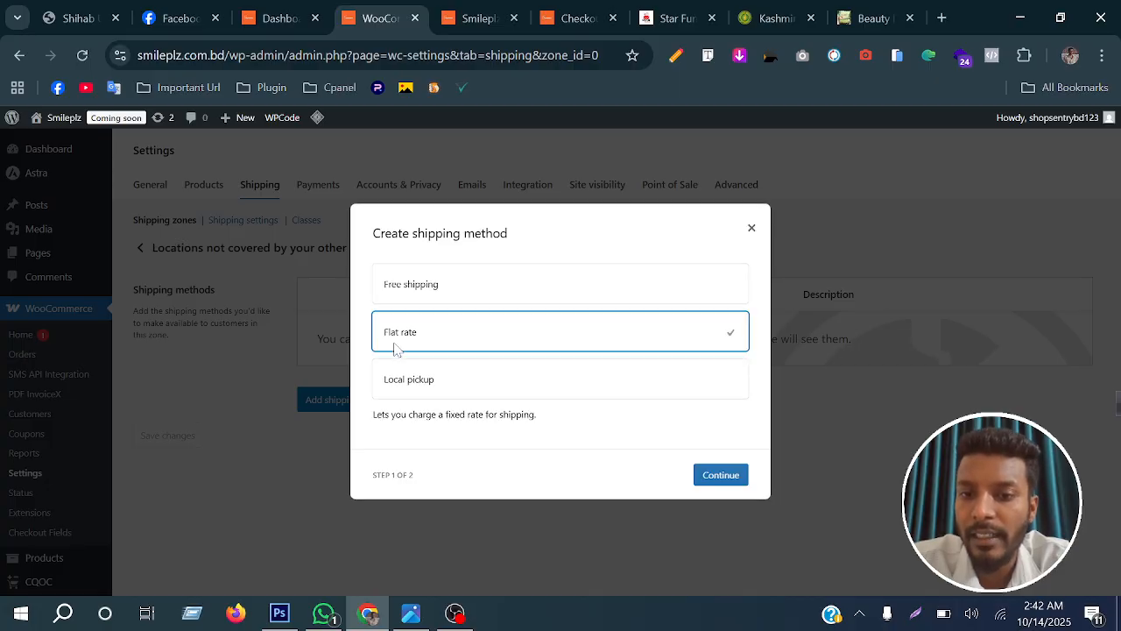
pyautogui.click(723, 481)
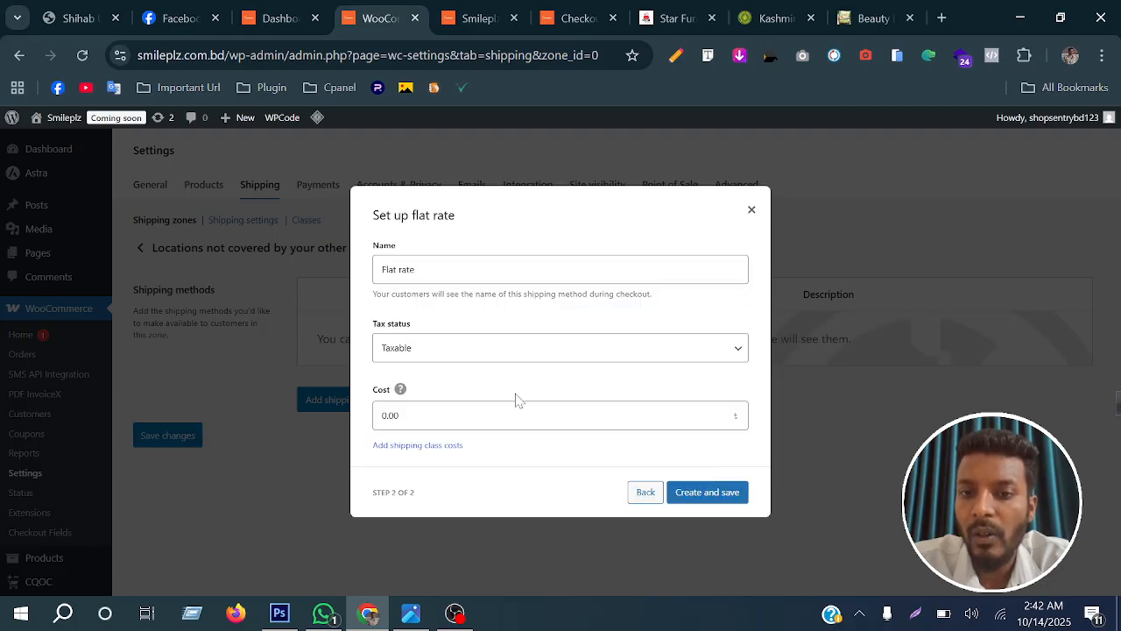
# Name the flat rate method ঢাকার বাহিরে (outside Dhaka), replacing the default name
pyautogui.doubleClick(407, 269)
pyautogui.press('BackSpace')
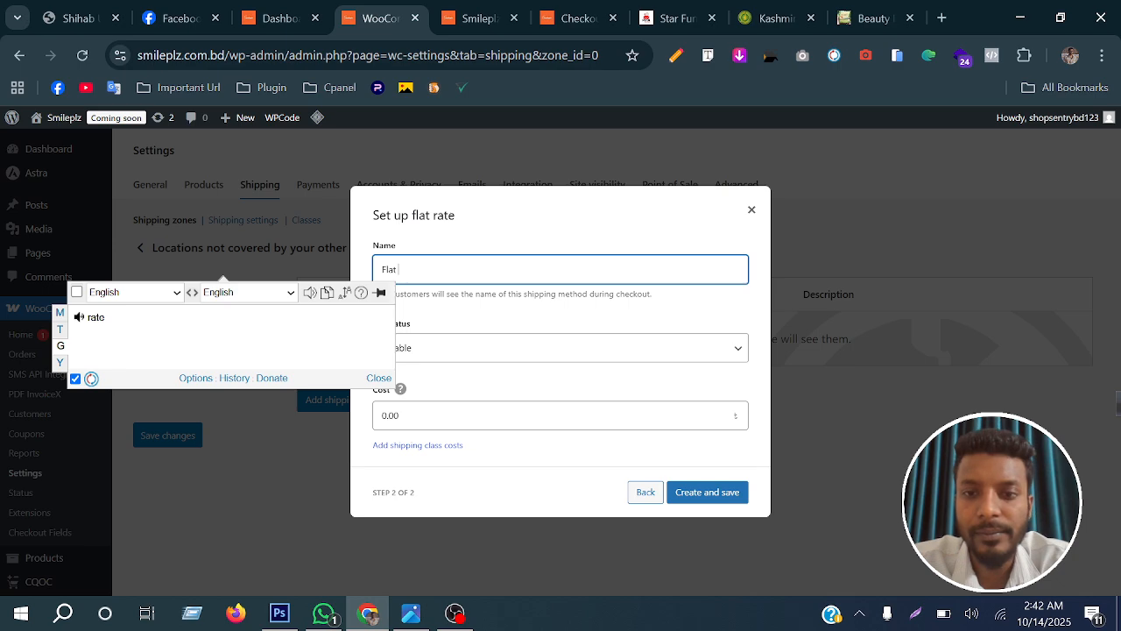
pyautogui.press('BackSpace')
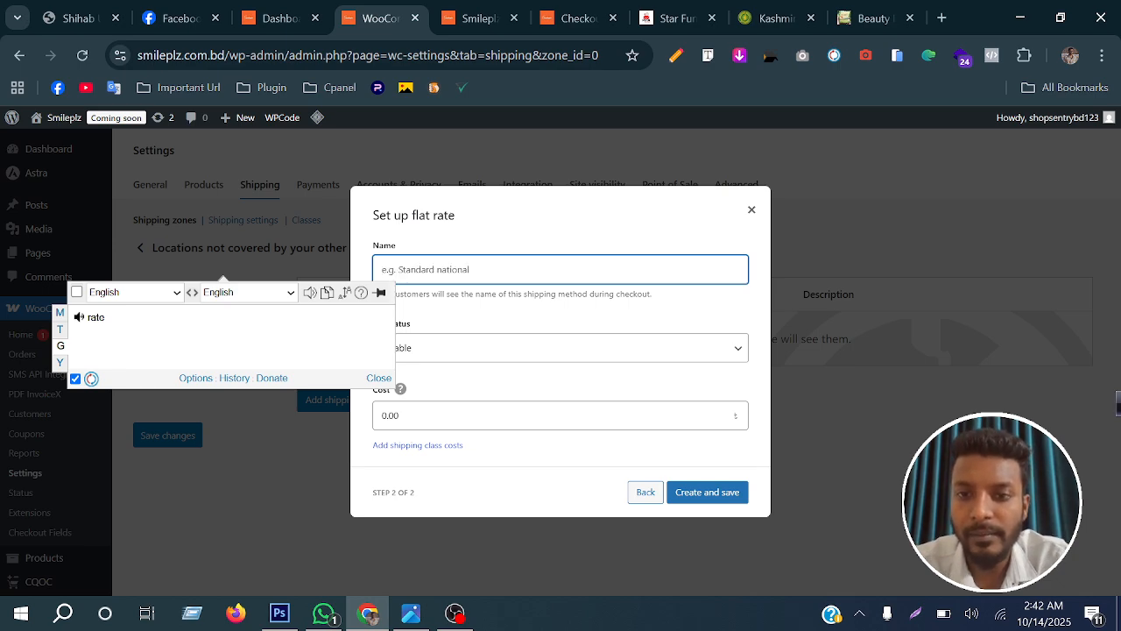
pyautogui.write('dhak')
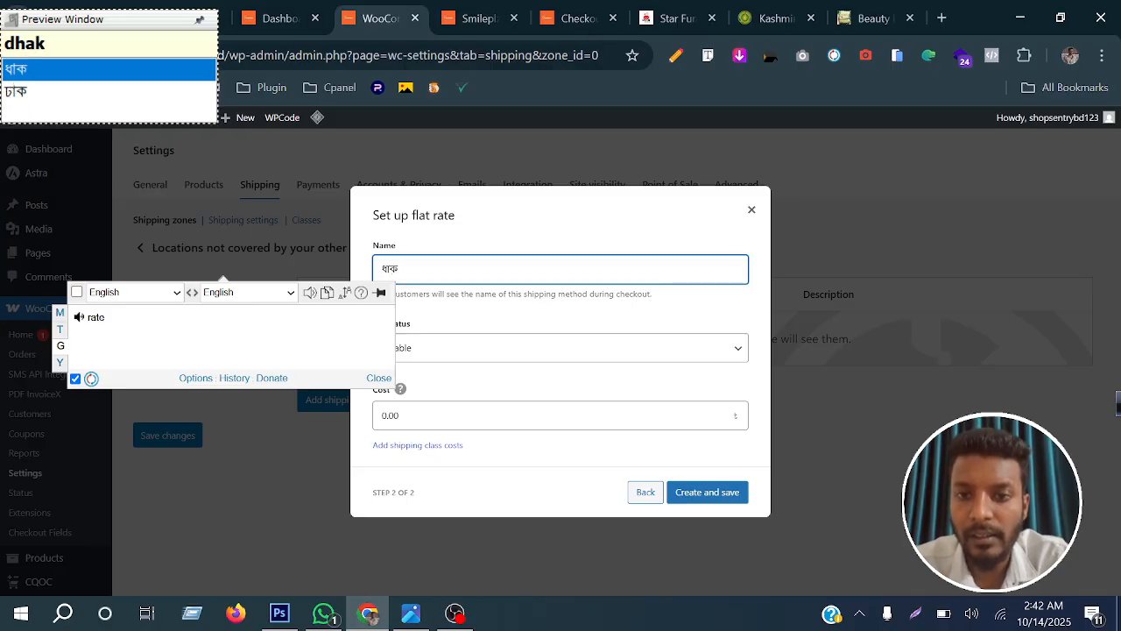
pyautogui.press('BackSpace')
pyautogui.press('BackSpace')
pyautogui.press('BackSpace')
pyautogui.write('haka')
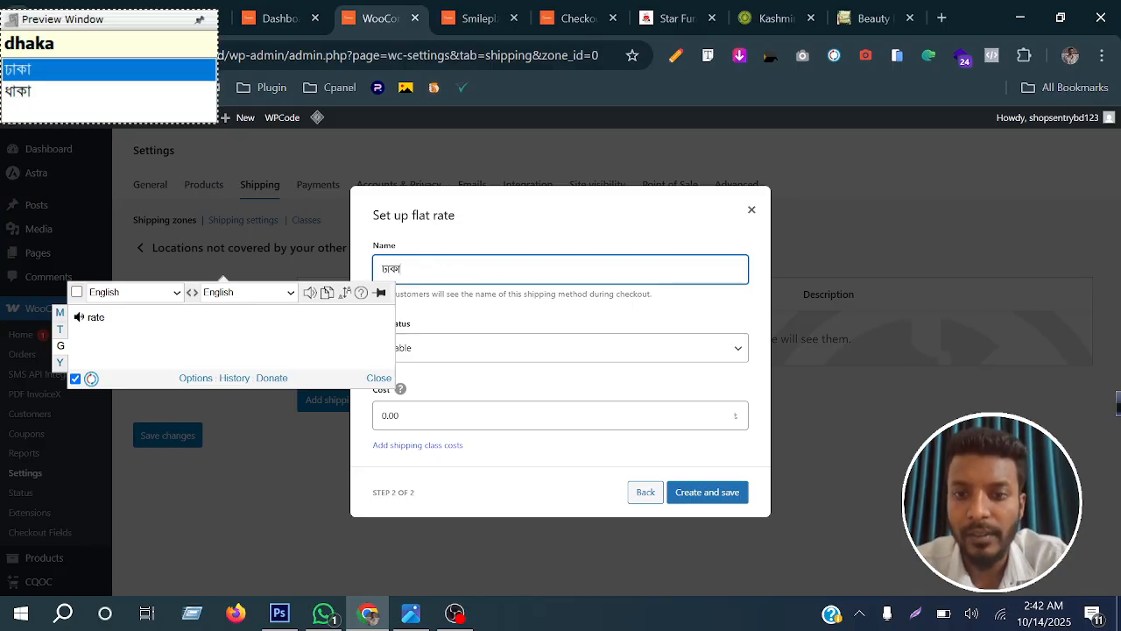
pyautogui.write('r')
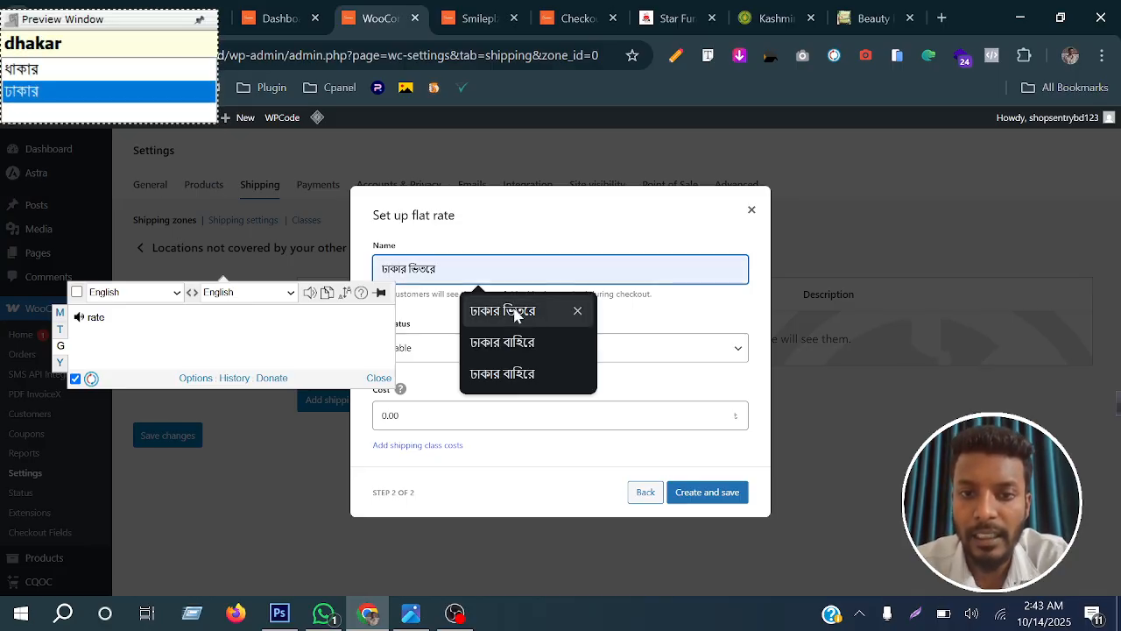
pyautogui.click(526, 344)
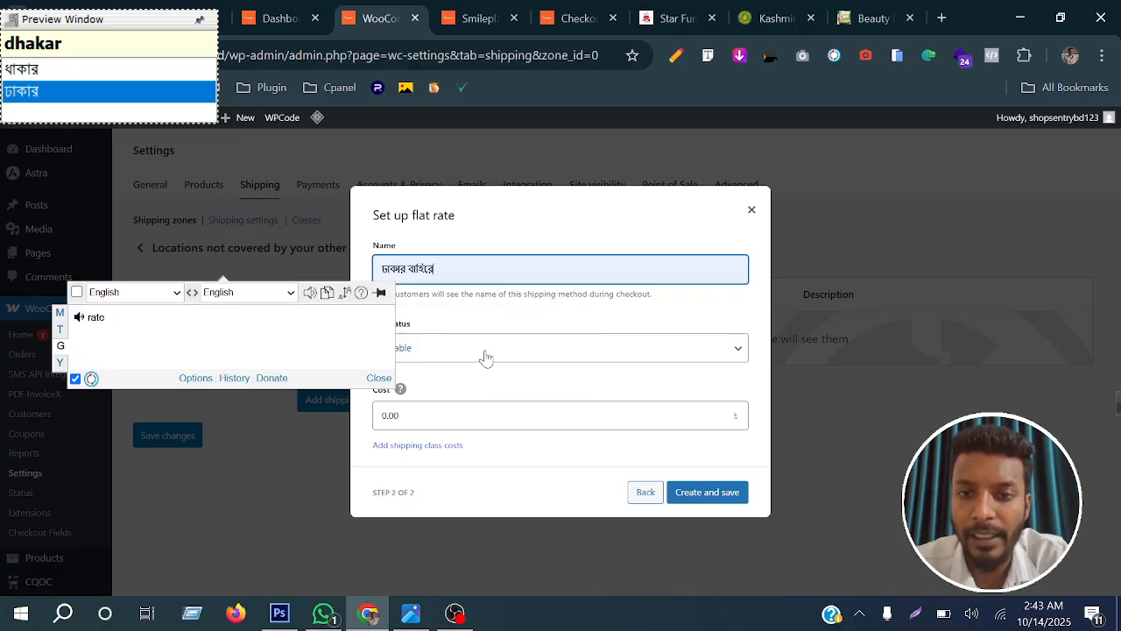
# Set the cost of the outside-Dhaka method to 120 and save the new method
pyautogui.click(446, 402)
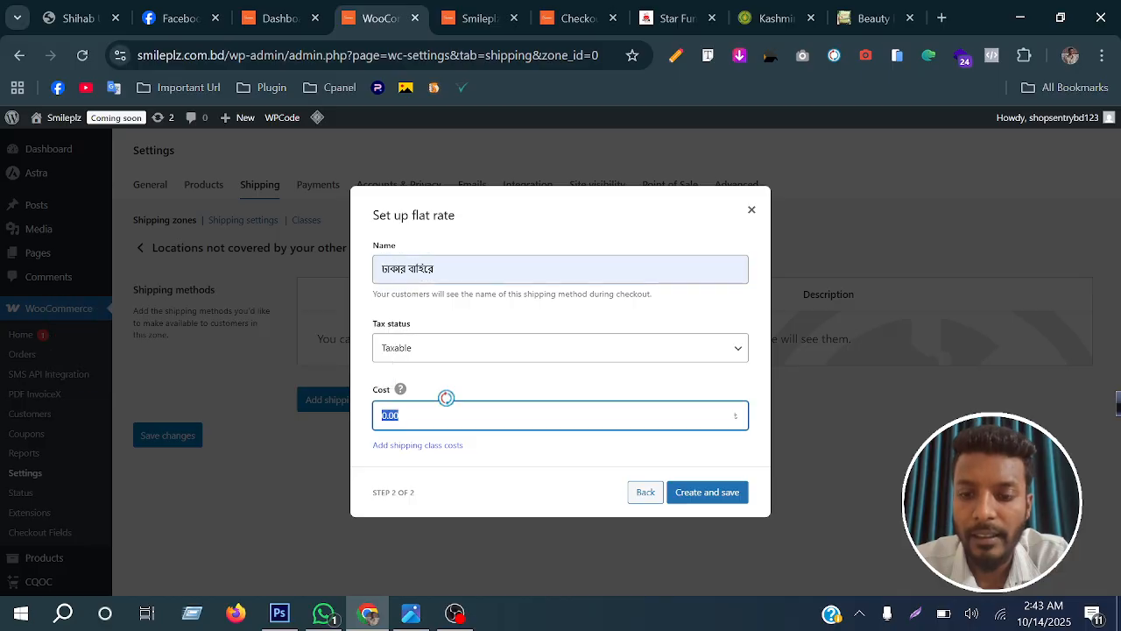
pyautogui.write('120')
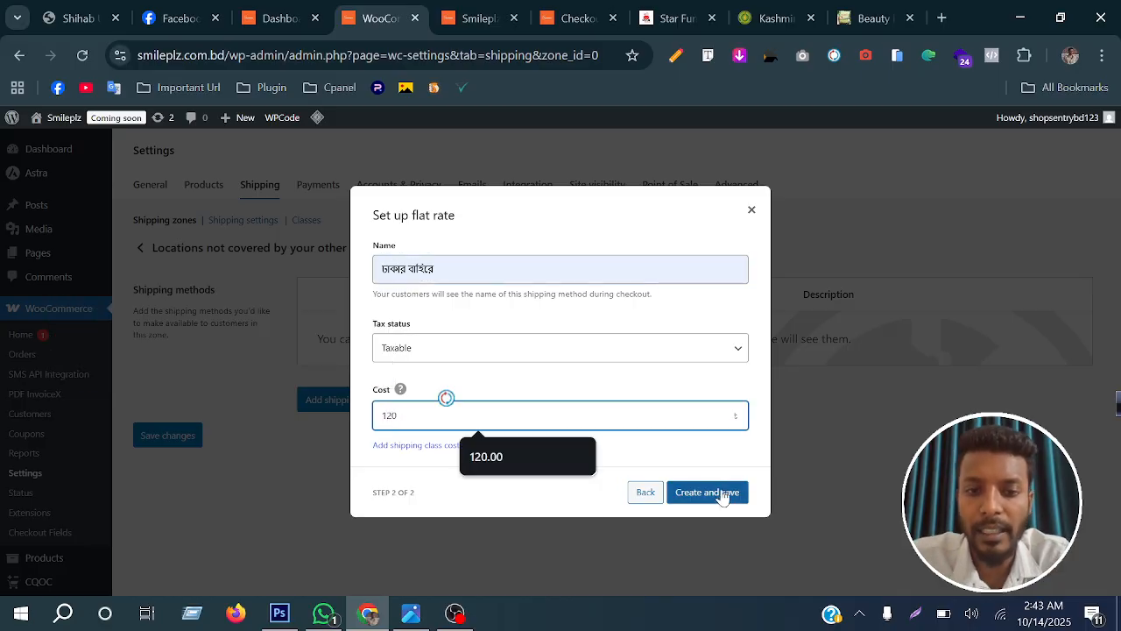
pyautogui.click(720, 501)
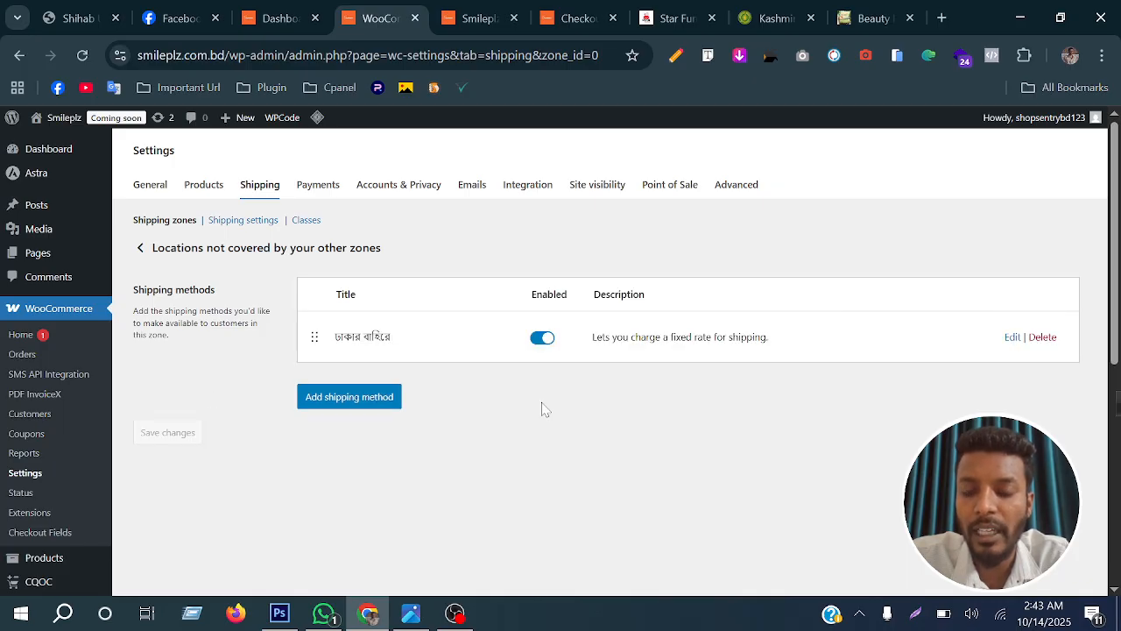
# Add a second flat rate method to the same zone and name it ঢাকার ভিতরে (inside Dhaka)
pyautogui.click(344, 404)
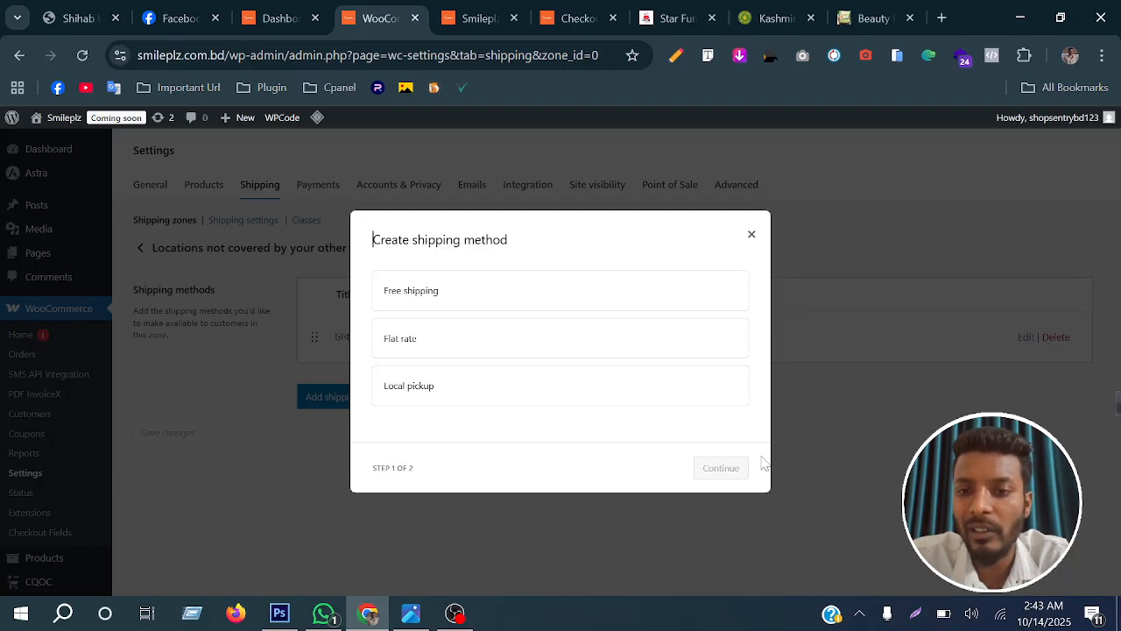
pyautogui.click(427, 342)
pyautogui.click(725, 474)
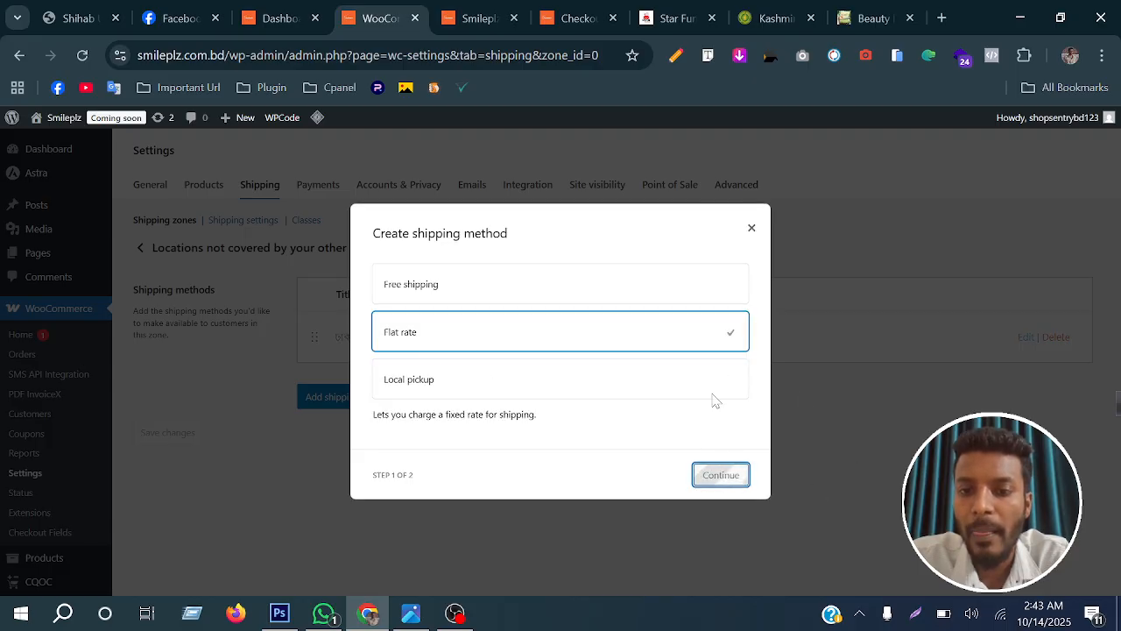
pyautogui.tripleClick(417, 263)
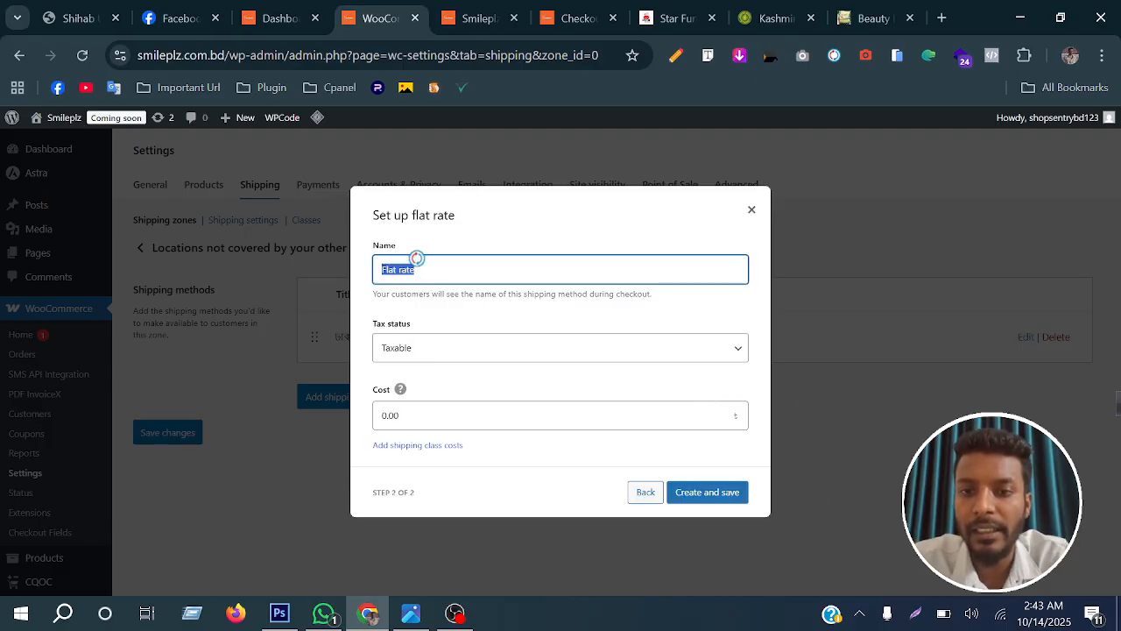
pyautogui.write('dh')
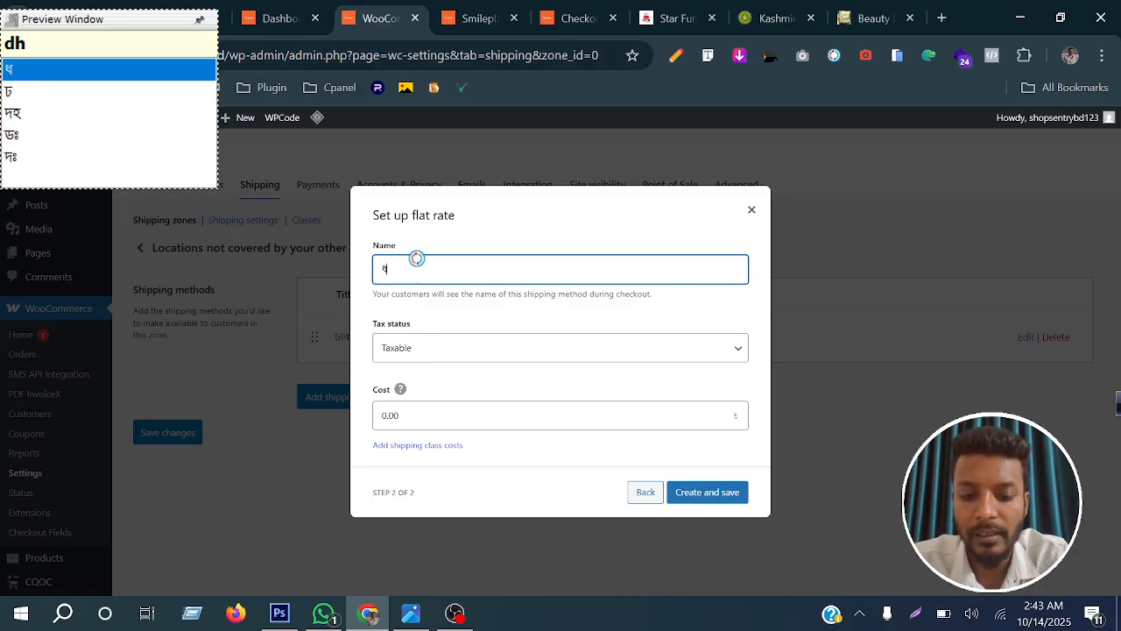
pyautogui.write('akar')
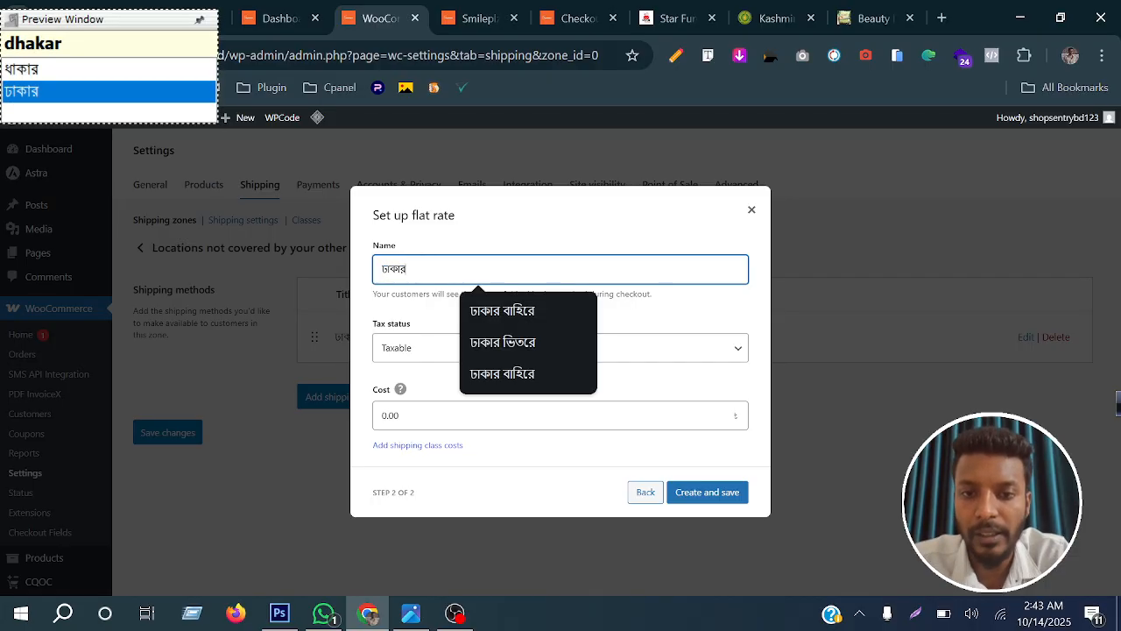
pyautogui.click(503, 341)
# Set the cost of the inside-Dhaka method to 80 and save the new method
pyautogui.press('Tab')
pyautogui.press('Tab')
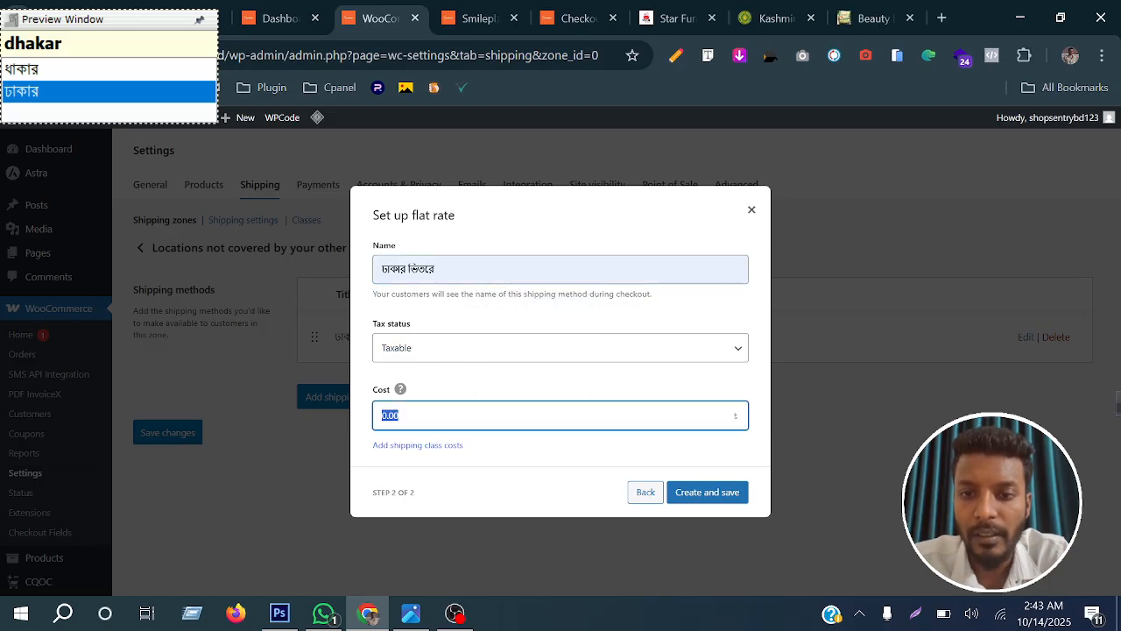
pyautogui.write('80')
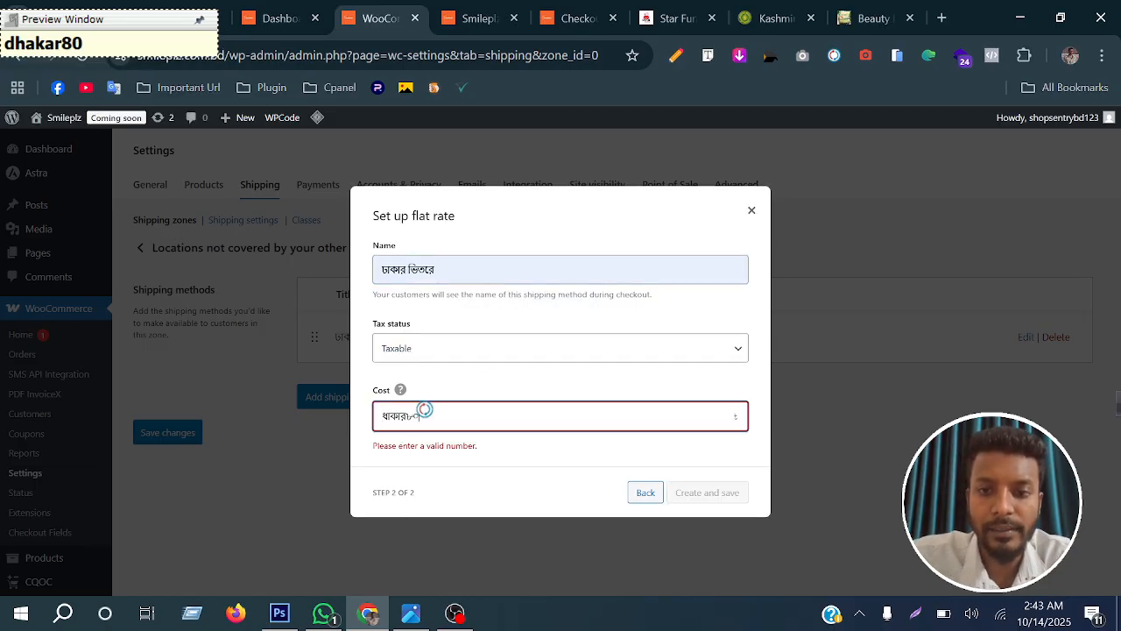
pyautogui.moveTo(424, 412); pyautogui.dragTo(331, 424)
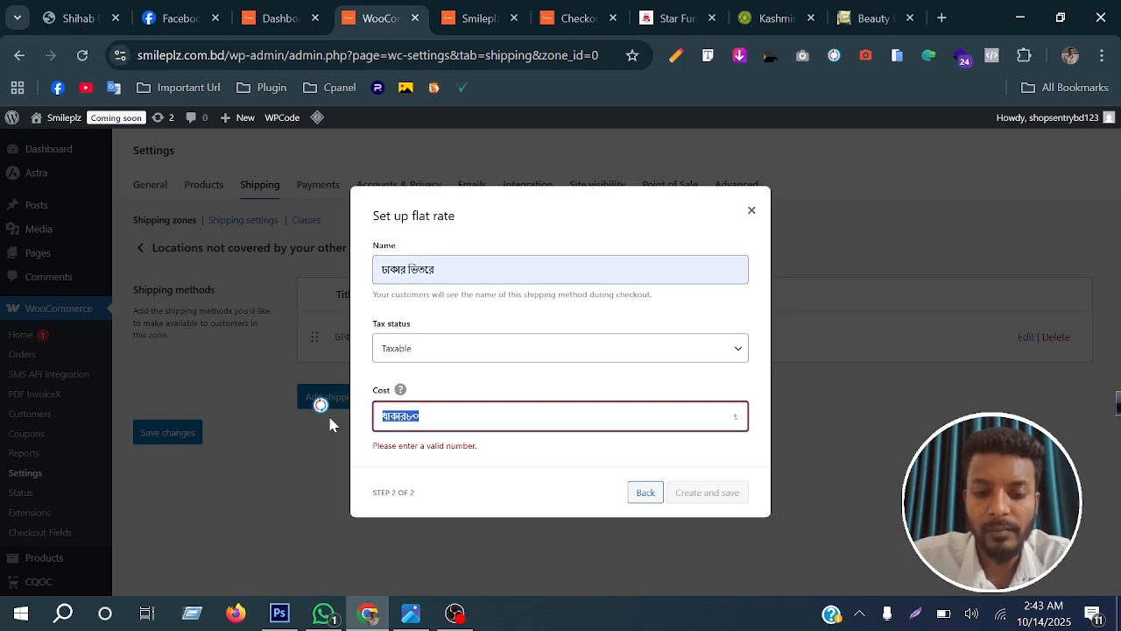
pyautogui.write('80')
pyautogui.click(679, 491)
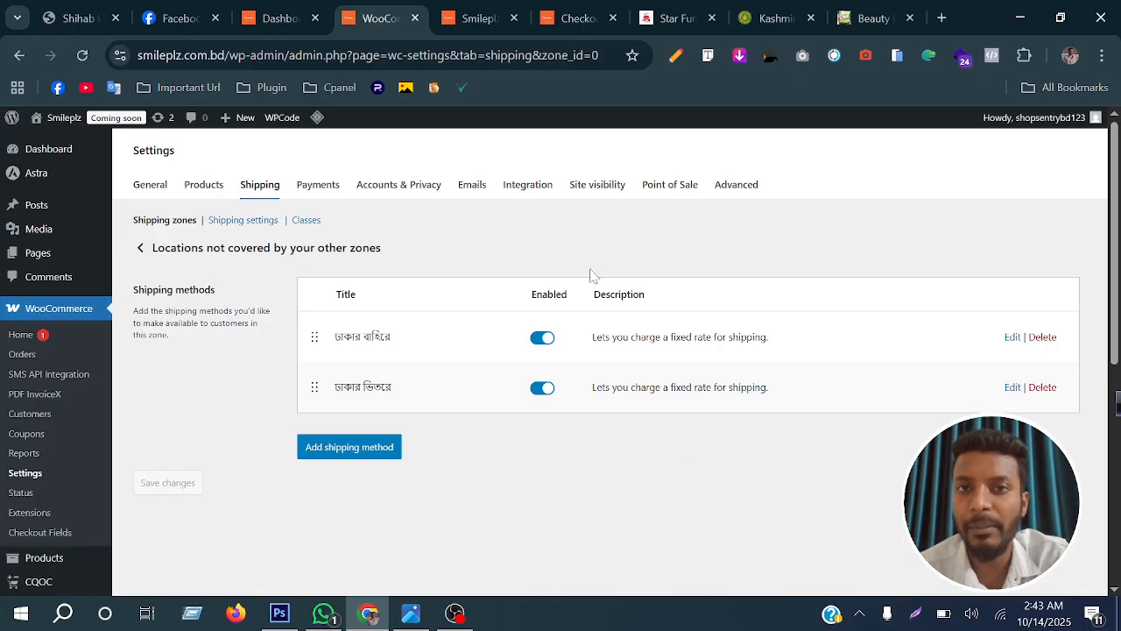
# Test the reloaded Smileplz checkout by choosing Faridpur as the district and the ঢাকার ভিতরে shipping option
pyautogui.click(571, 17)
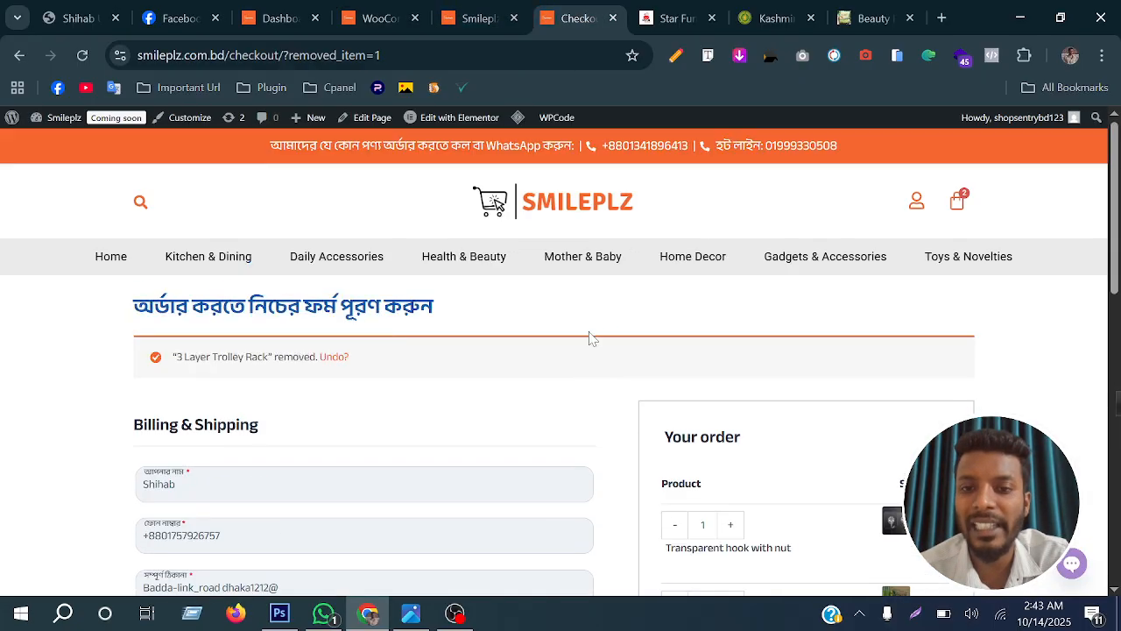
pyautogui.click(82, 55)
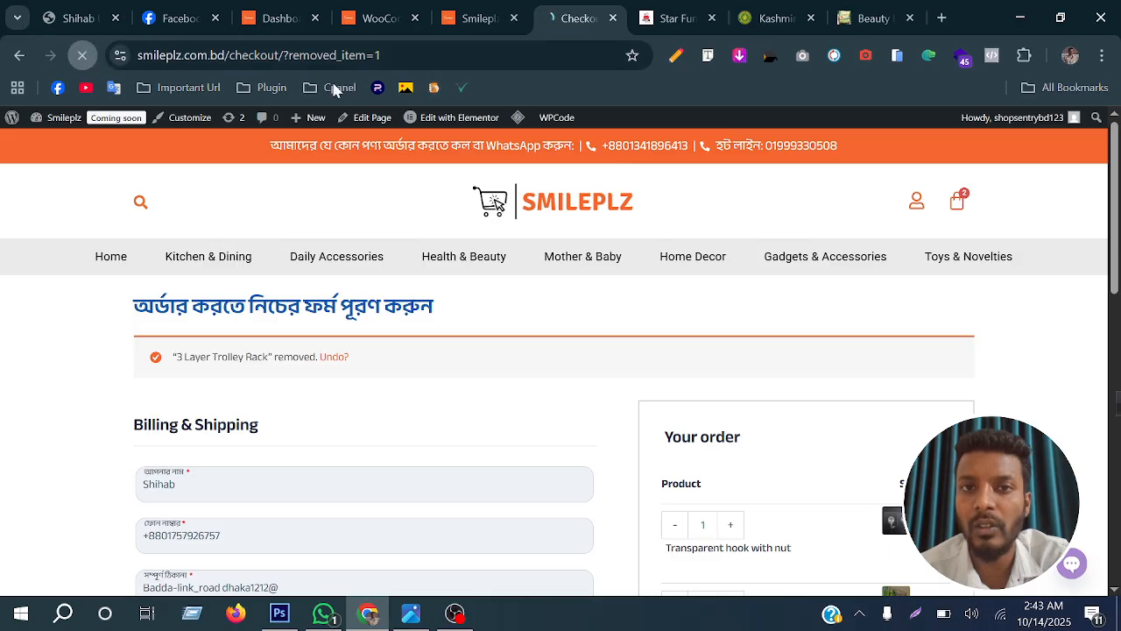
pyautogui.scroll(-2, 566, 315)
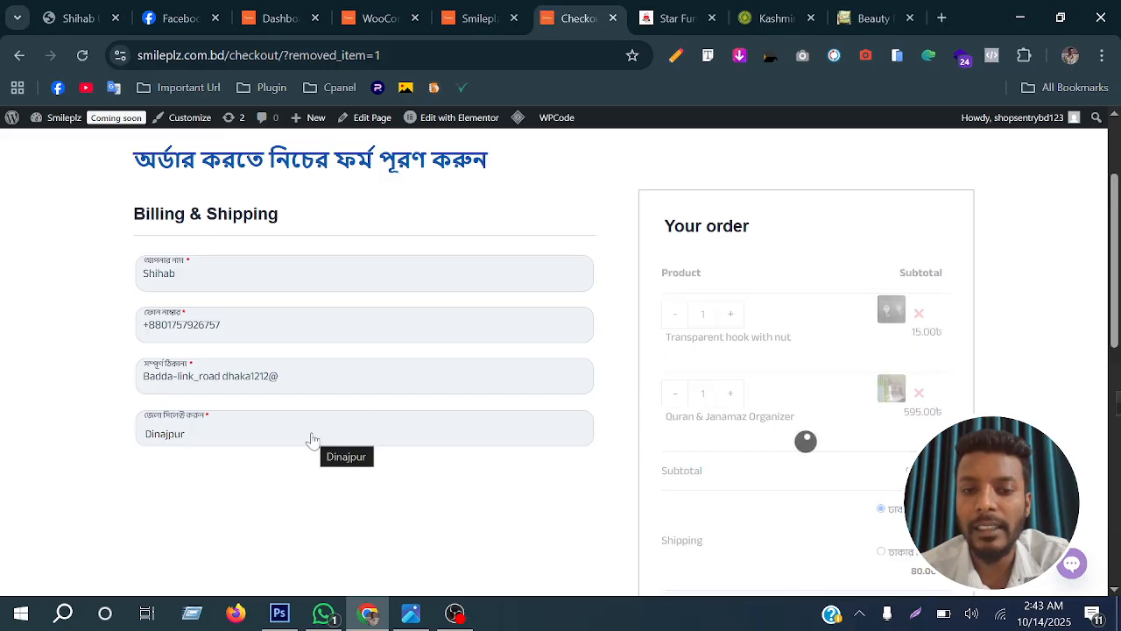
pyautogui.click(210, 438)
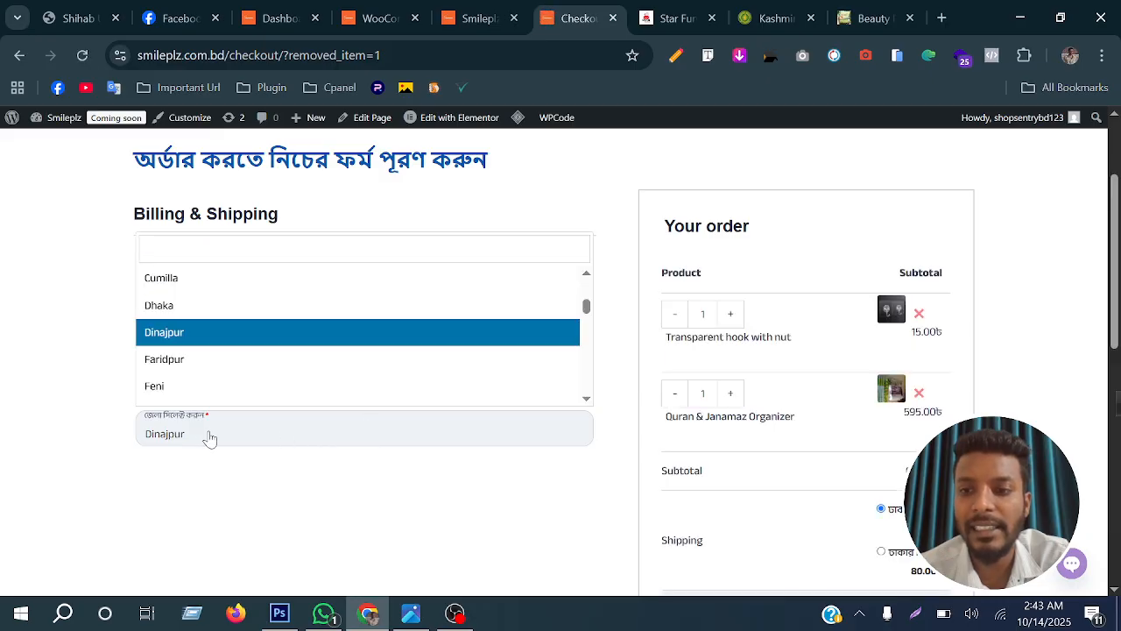
pyautogui.click(210, 359)
pyautogui.scroll(-2, 891, 416)
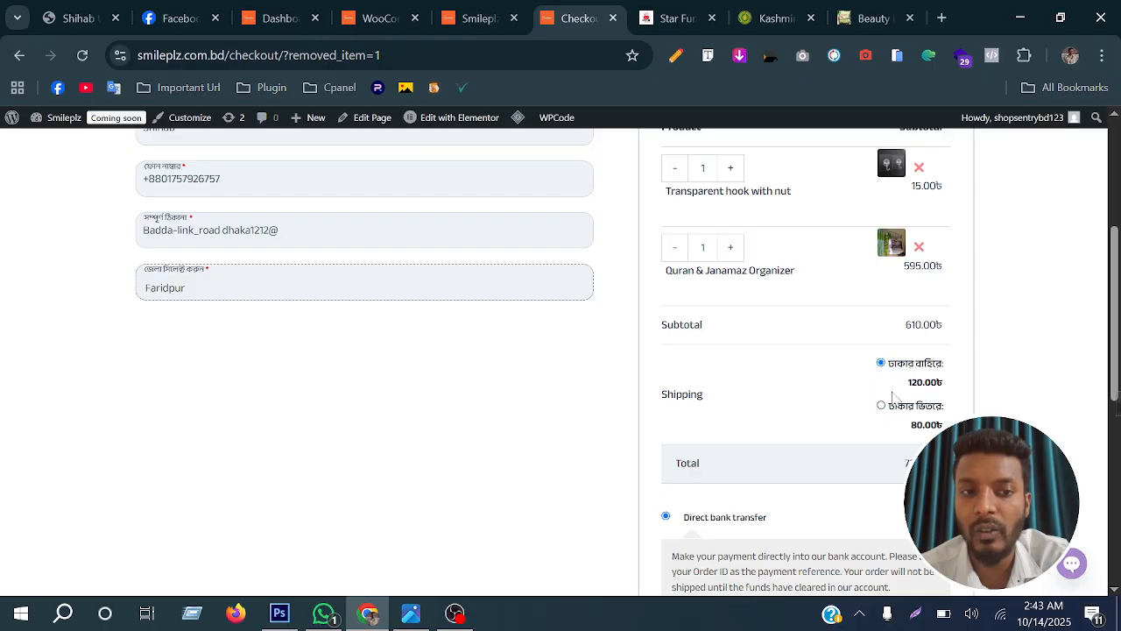
pyautogui.click(881, 407)
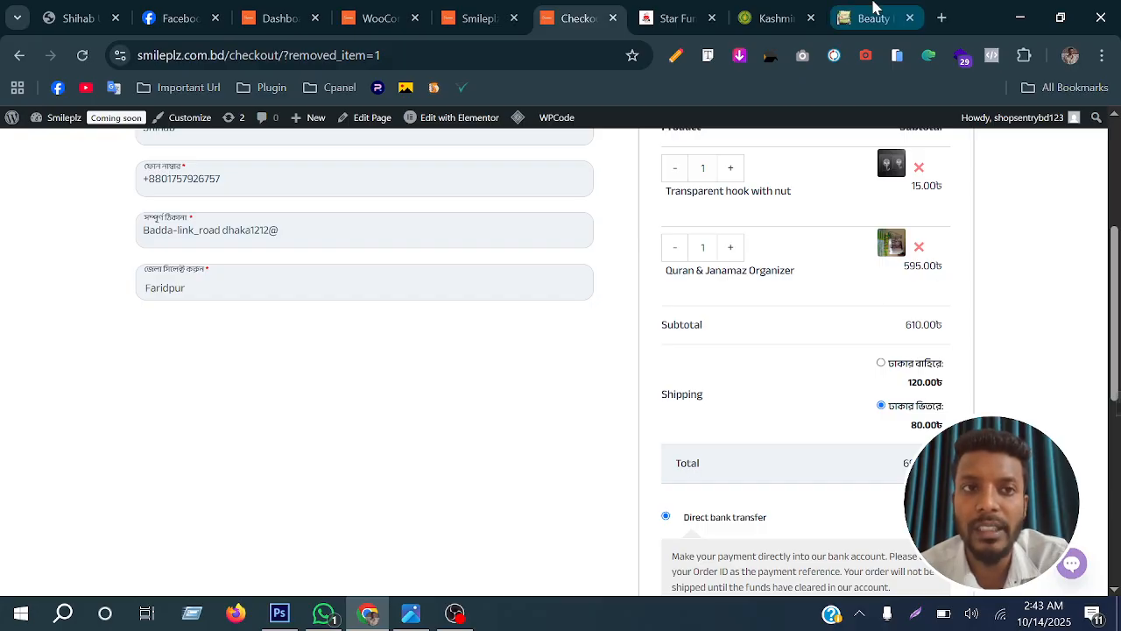
# Examine the shipping options on the Kashmiri Beauty order form for comparison, with ঢাকার ভেতরে selected
pyautogui.click(874, 18)
pyautogui.click(770, 20)
pyautogui.scroll(-3, 463, 368)
pyautogui.scroll(2, 462, 367)
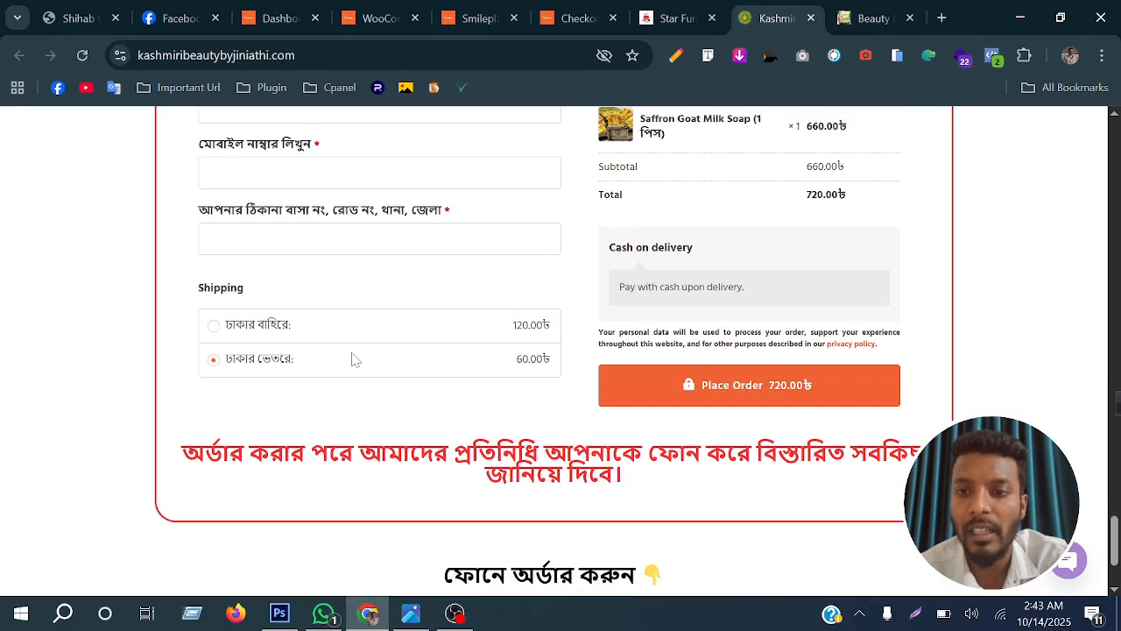
pyautogui.click(214, 359)
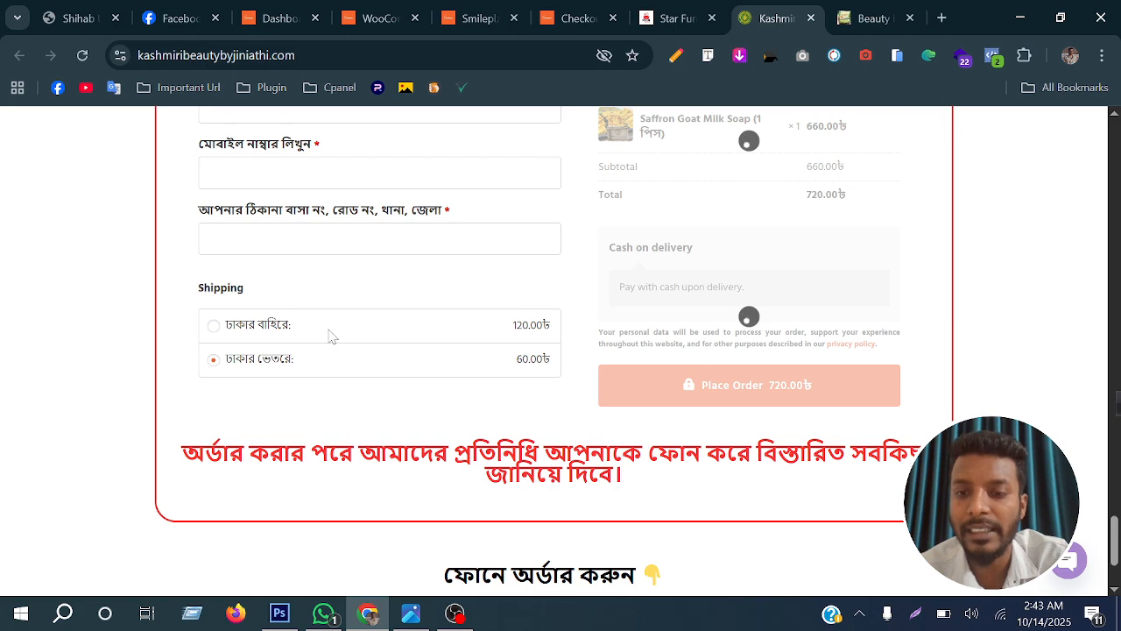
pyautogui.scroll(3, 328, 332)
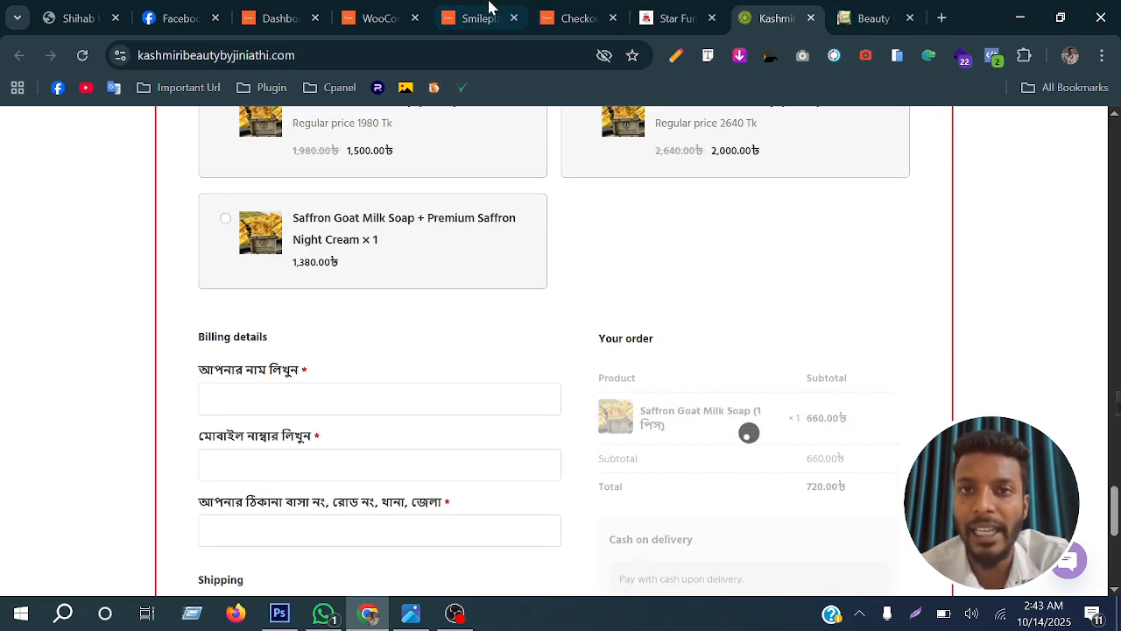
# Return to the Smileplz checkout and choose Feni as the district to check the shipping options offered
pyautogui.click(396, 15)
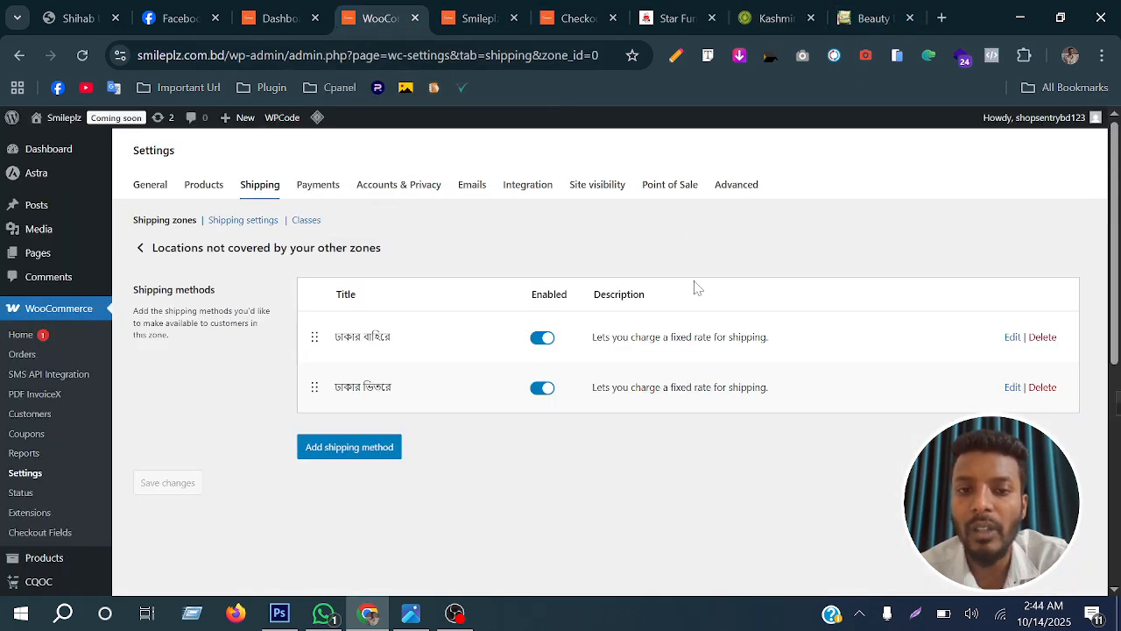
pyautogui.click(571, 9)
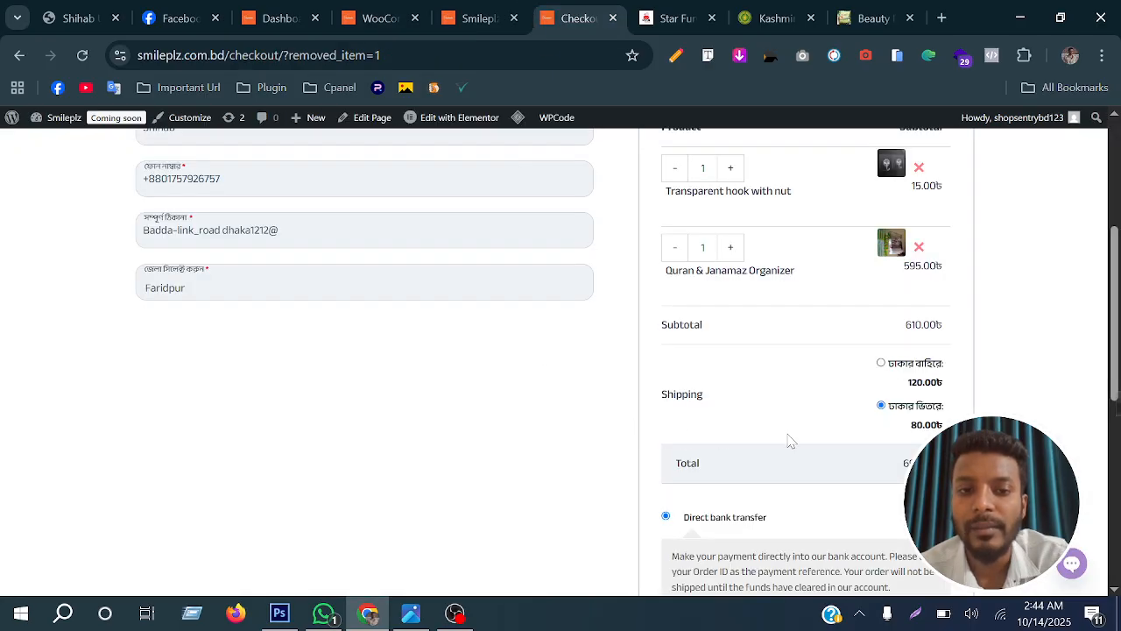
pyautogui.click(314, 291)
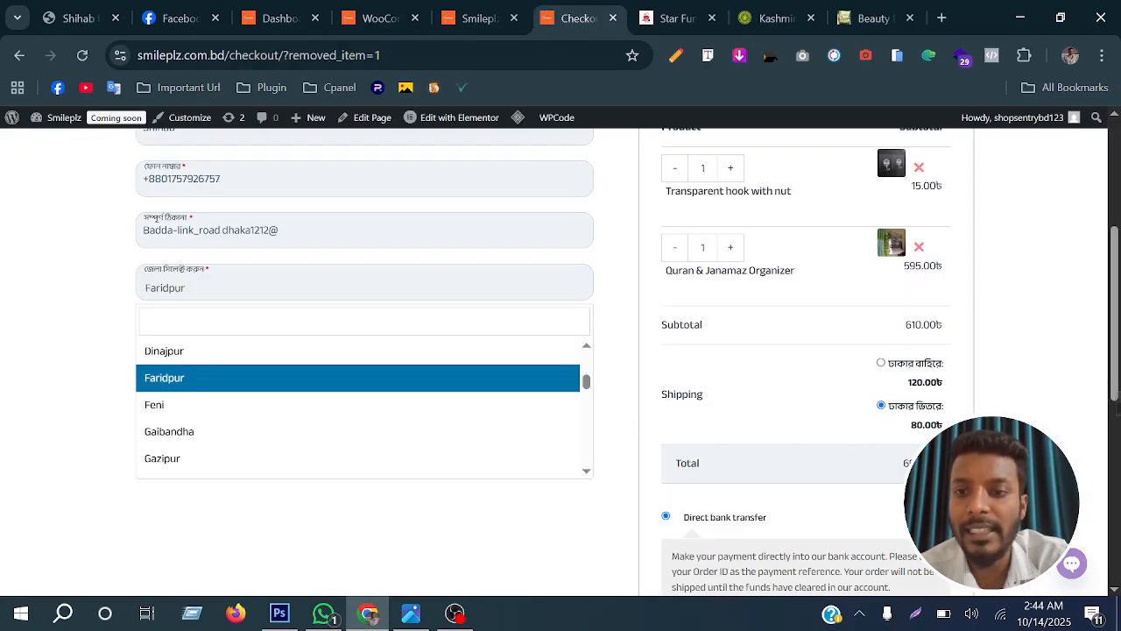
pyautogui.click(260, 408)
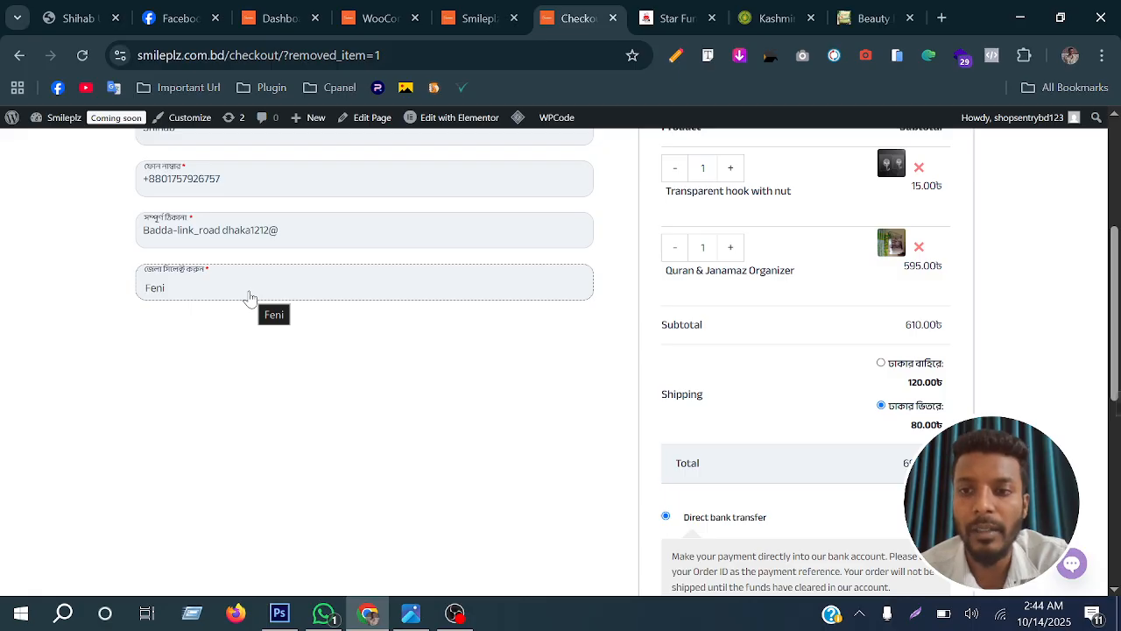
# Delete both flat rate methods, ঢাকার ভিতরে and ঢাকার বাহিরে, from the Rest of the world shipping zone
pyautogui.click(385, 18)
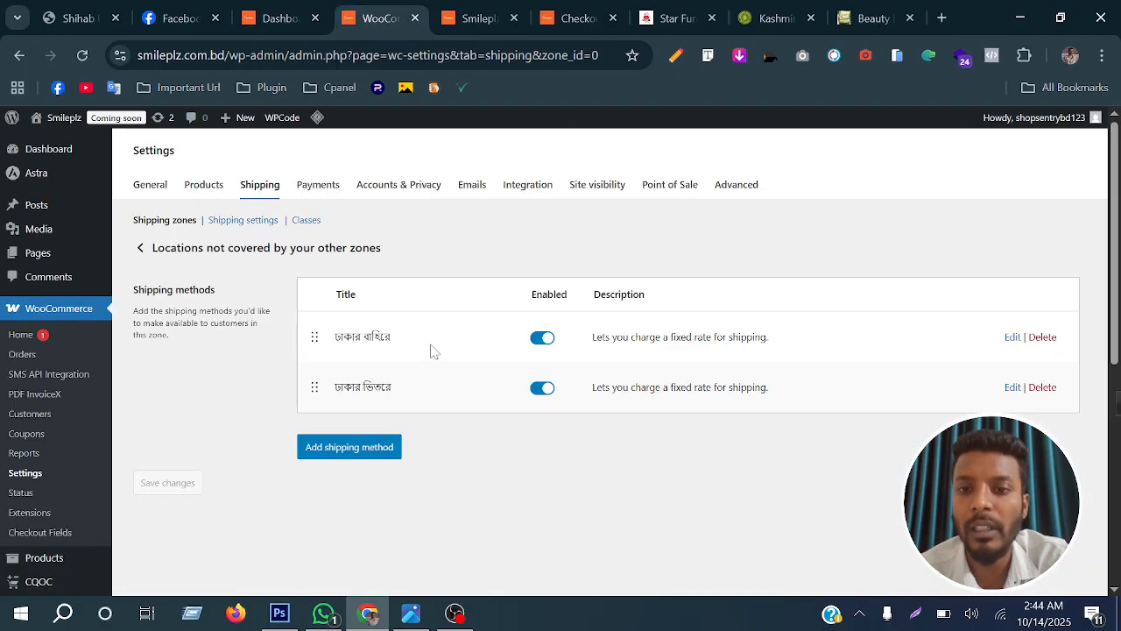
pyautogui.click(256, 188)
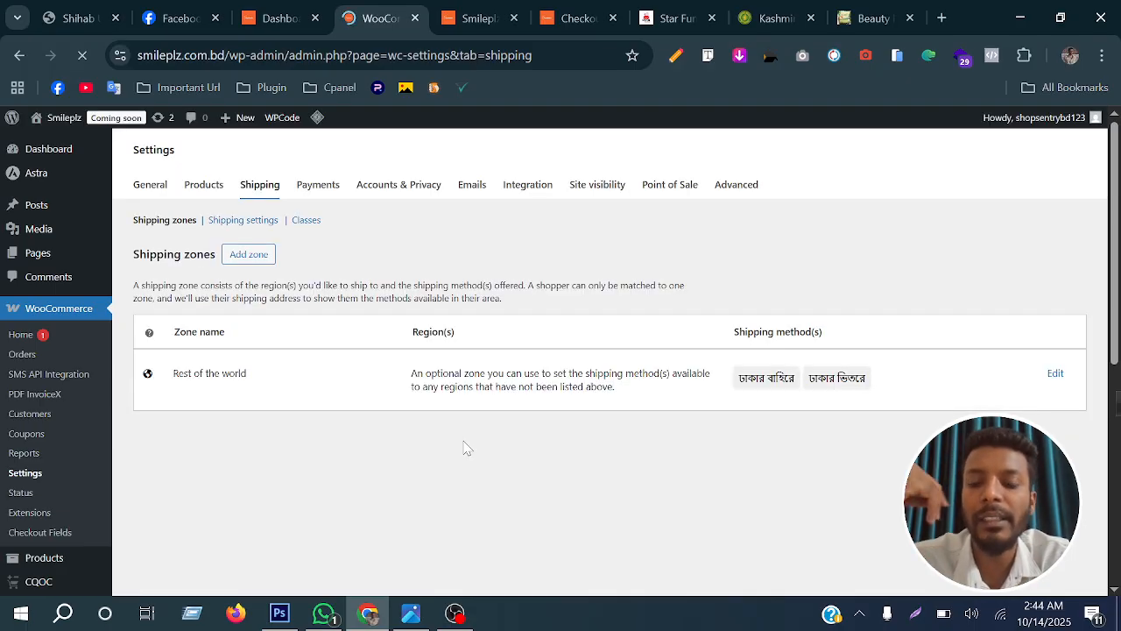
pyautogui.click(1056, 373)
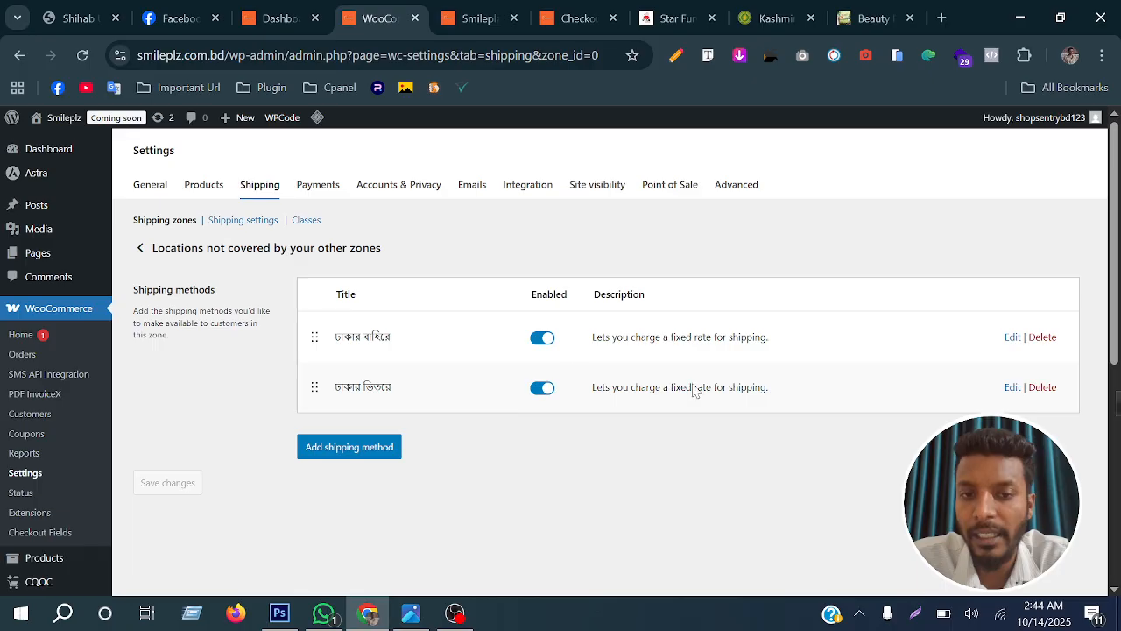
pyautogui.click(1041, 388)
pyautogui.press('Return')
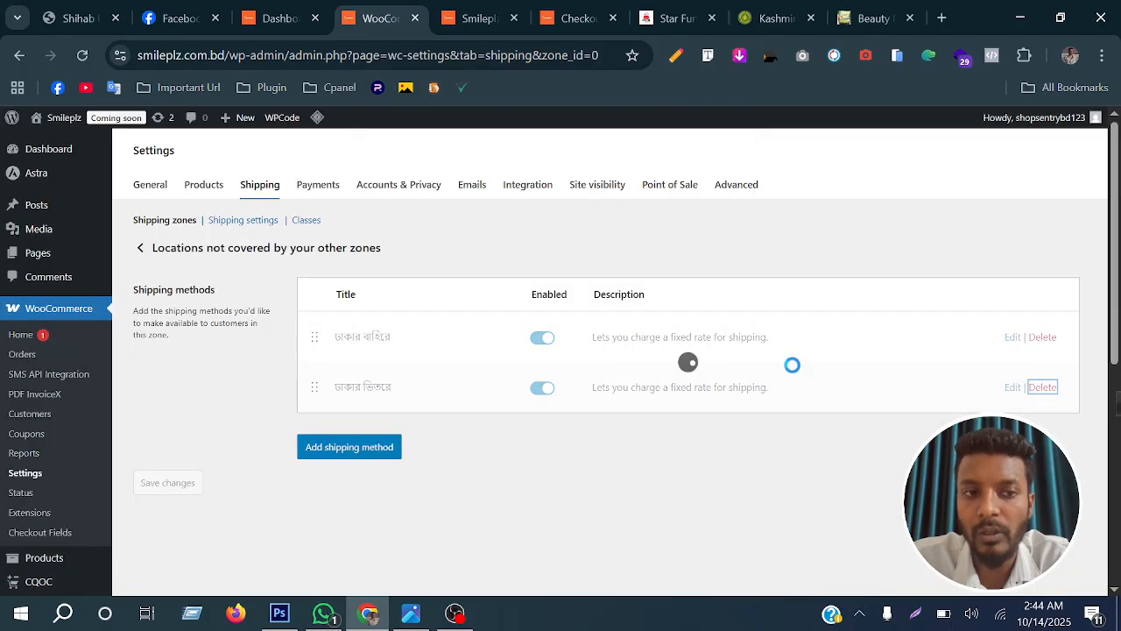
pyautogui.click(1049, 340)
pyautogui.click(636, 165)
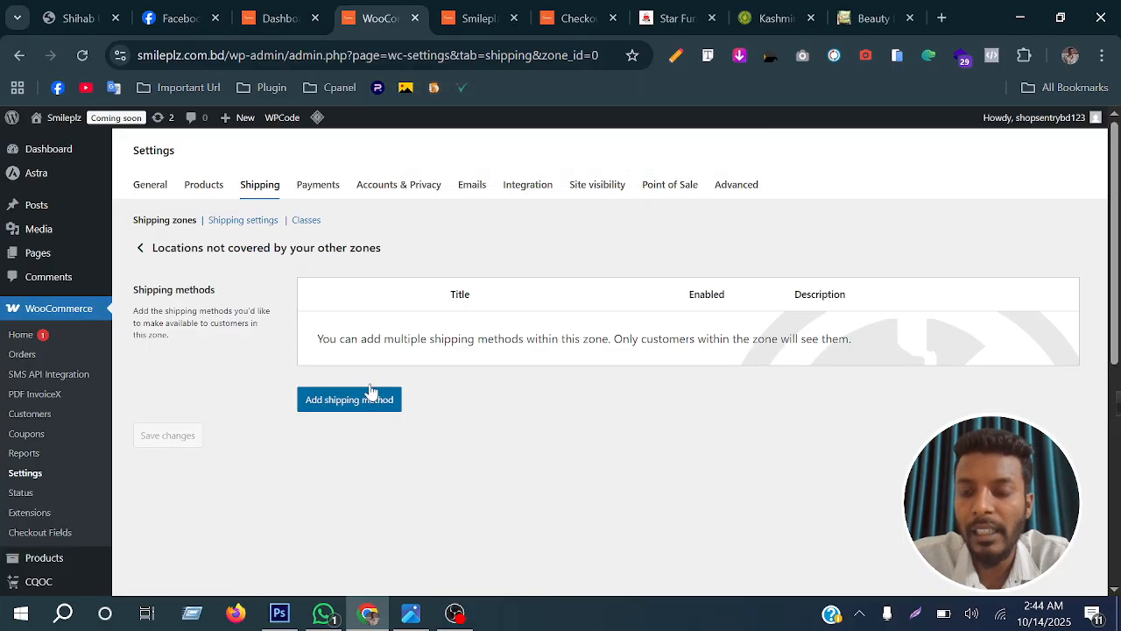
# Start a new shipping zone and set its region to Dhaka, Bangladesh, leaving the zone name empty
pyautogui.click(259, 186)
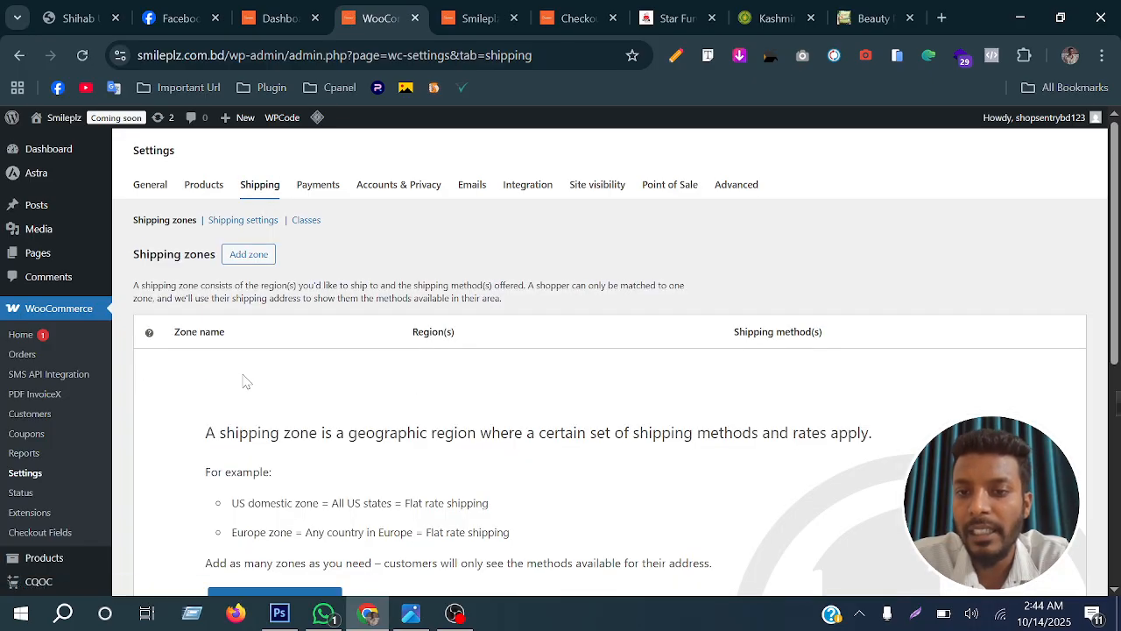
pyautogui.scroll(-3, 263, 385)
pyautogui.scroll(2, 289, 388)
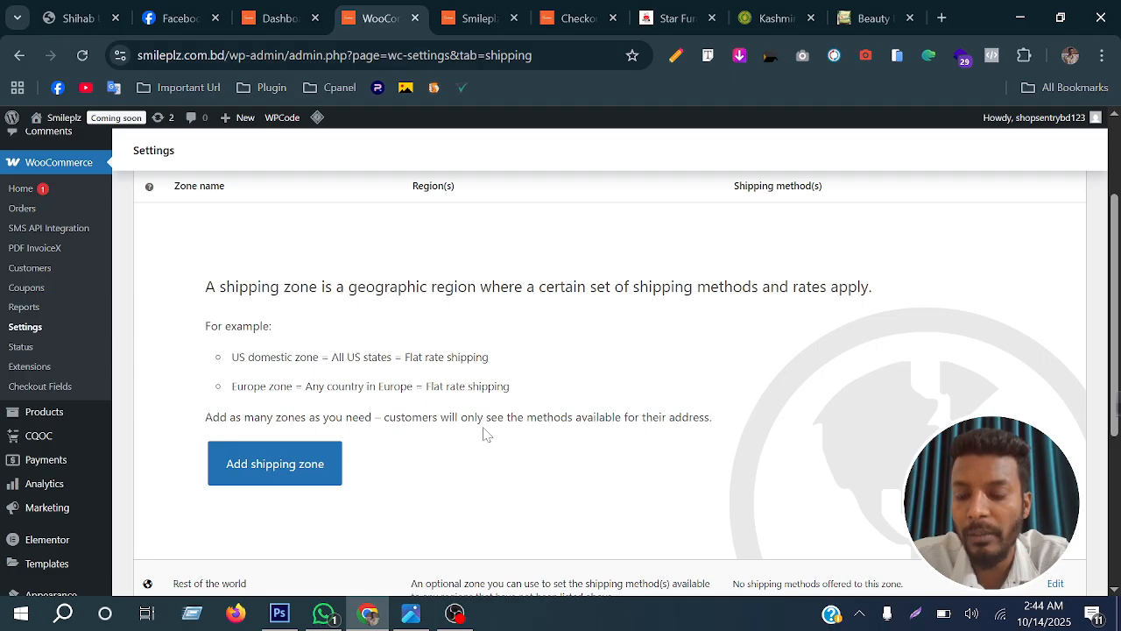
pyautogui.scroll(-2, 487, 434)
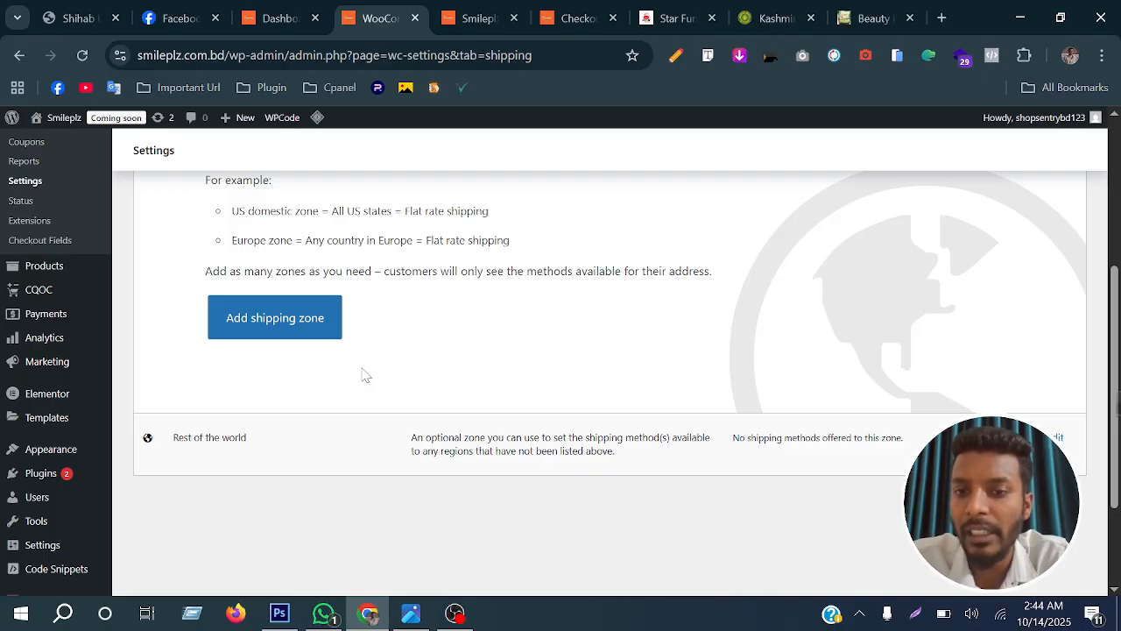
pyautogui.scroll(2, 367, 389)
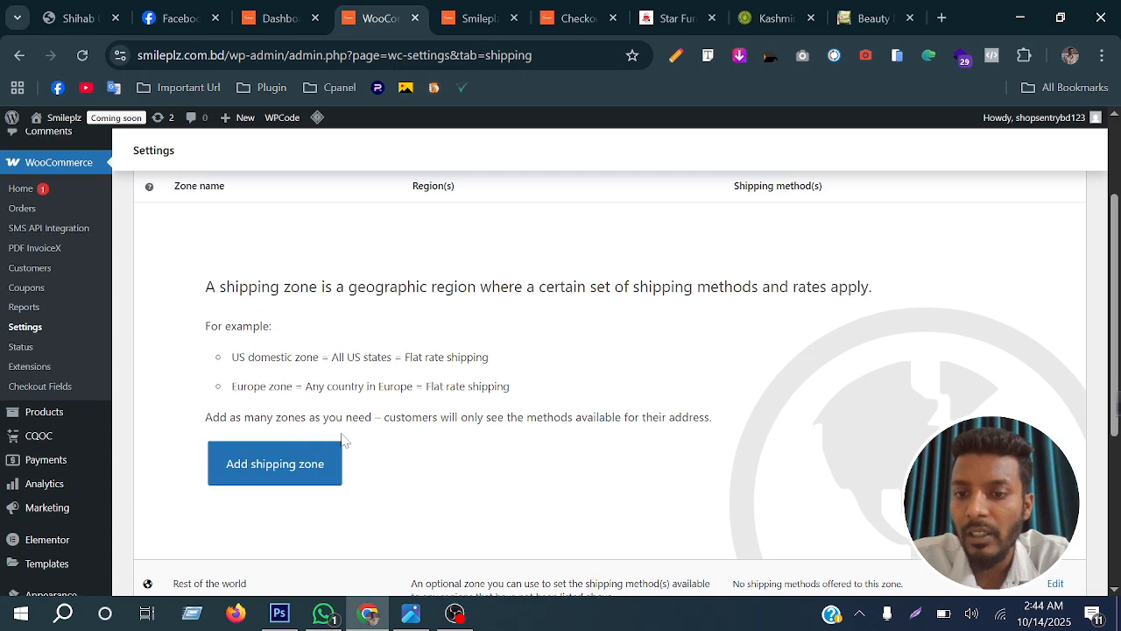
pyautogui.click(285, 470)
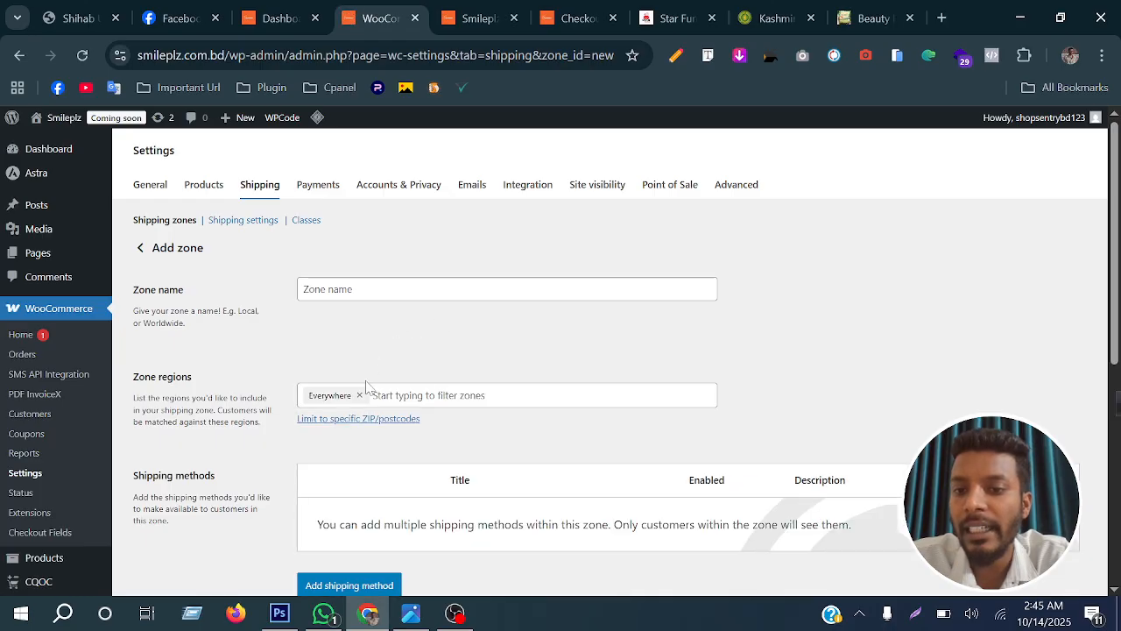
pyautogui.click(368, 395)
pyautogui.write('dhaka')
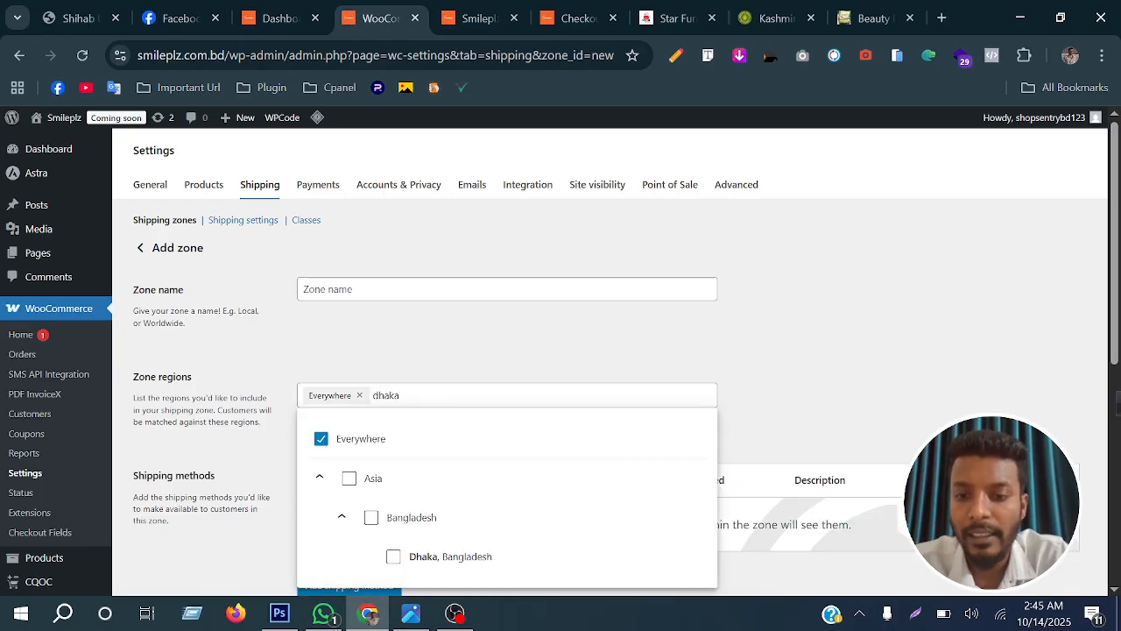
pyautogui.click(394, 557)
pyautogui.click(649, 376)
pyautogui.scroll(-2, 485, 421)
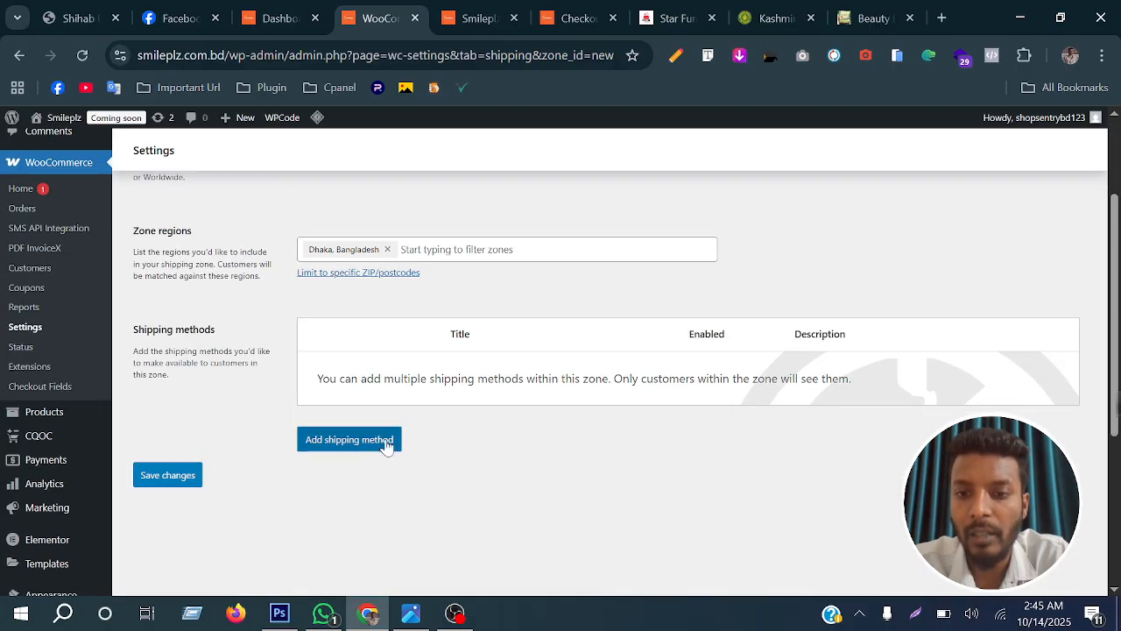
# Add a flat rate shipping method to the Dhaka zone and name it ঢাকার ভিতরে (inside Dhaka)
pyautogui.click(333, 443)
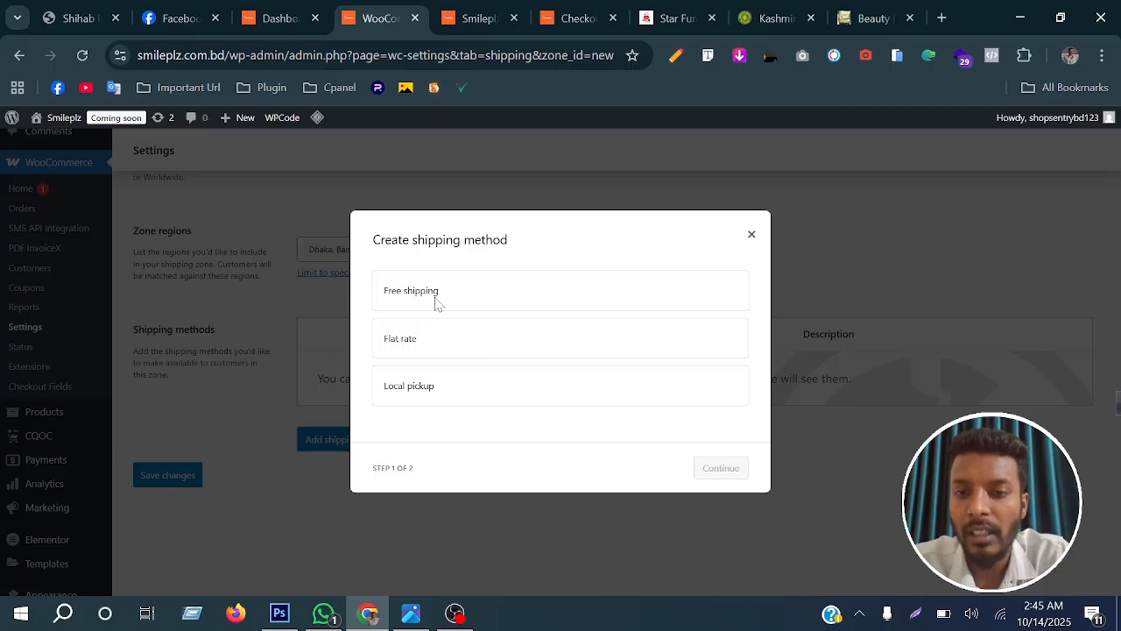
pyautogui.click(426, 340)
pyautogui.click(720, 478)
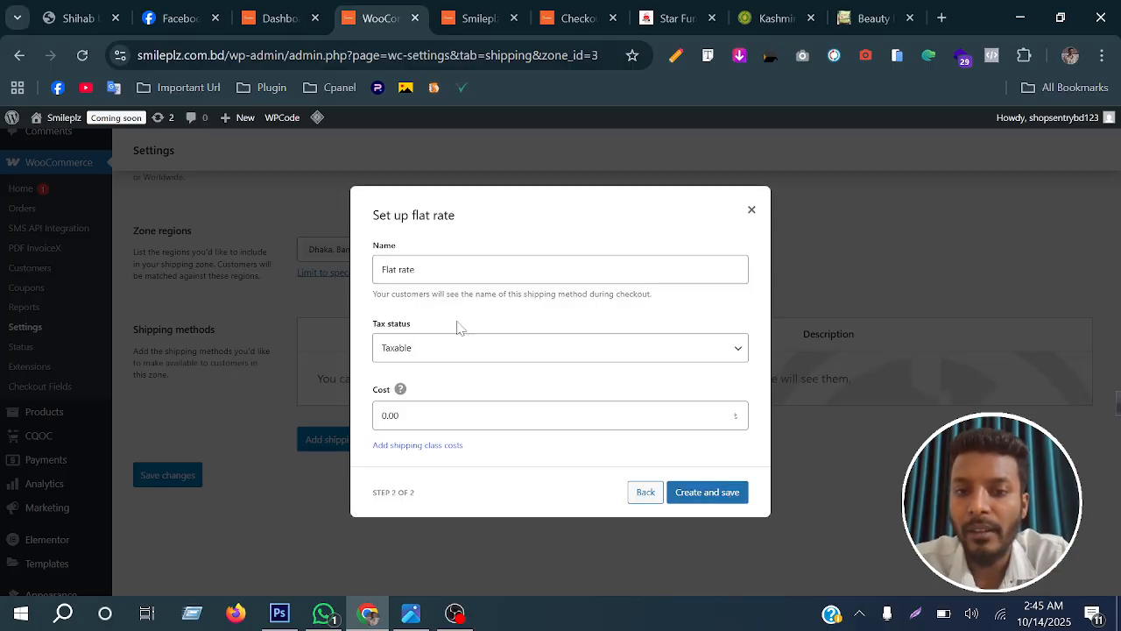
pyautogui.doubleClick(408, 270)
pyautogui.tripleClick(408, 269)
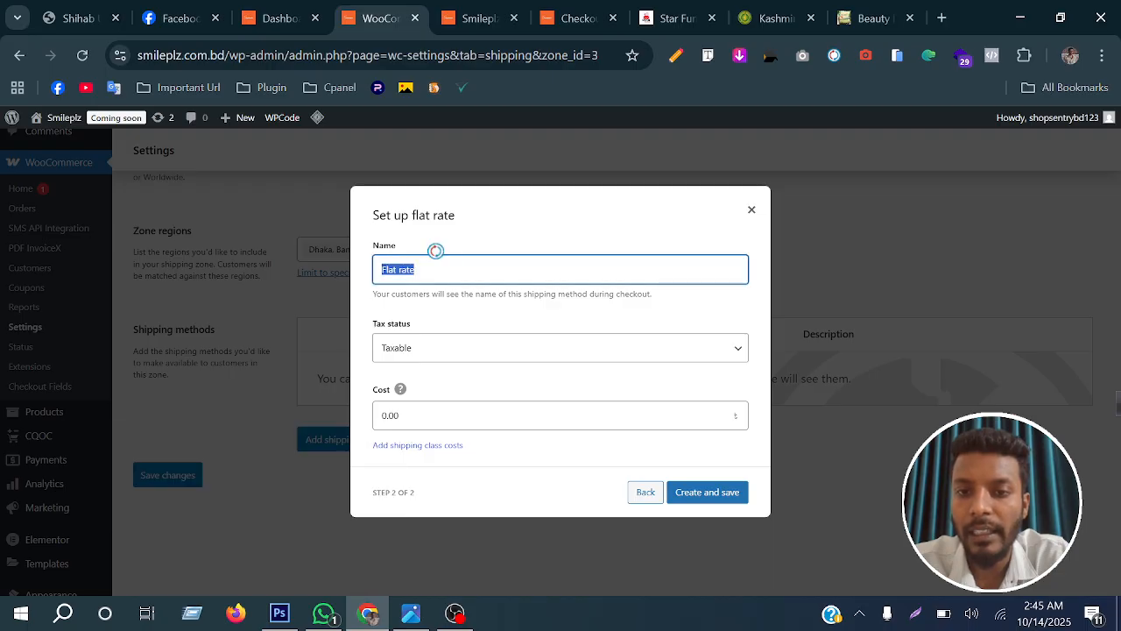
pyautogui.write('dhakar')
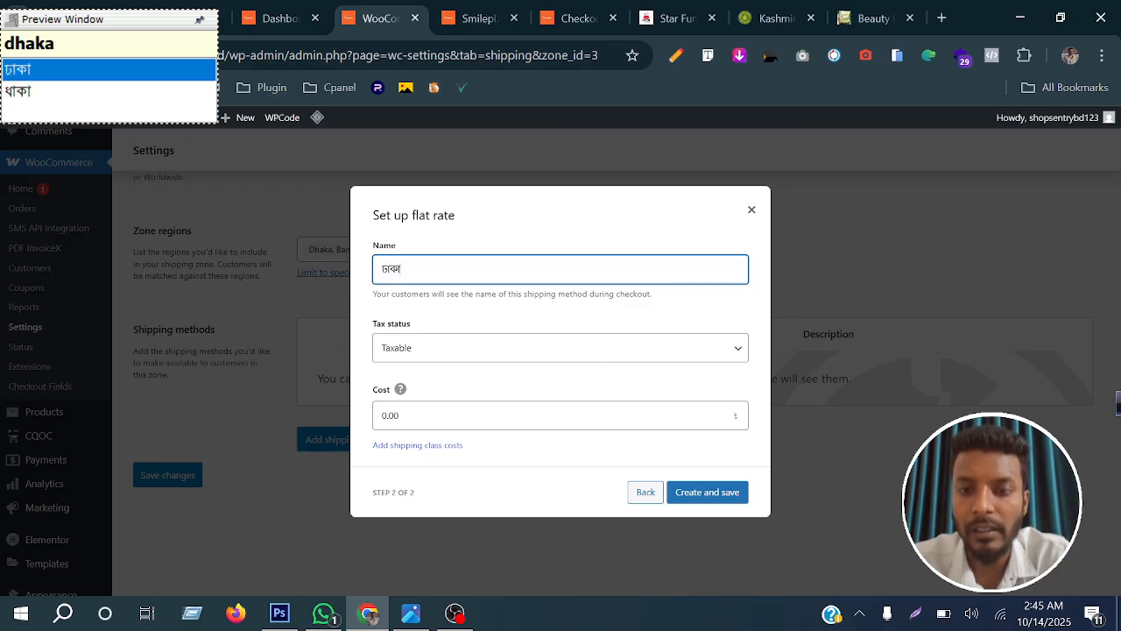
pyautogui.click(491, 309)
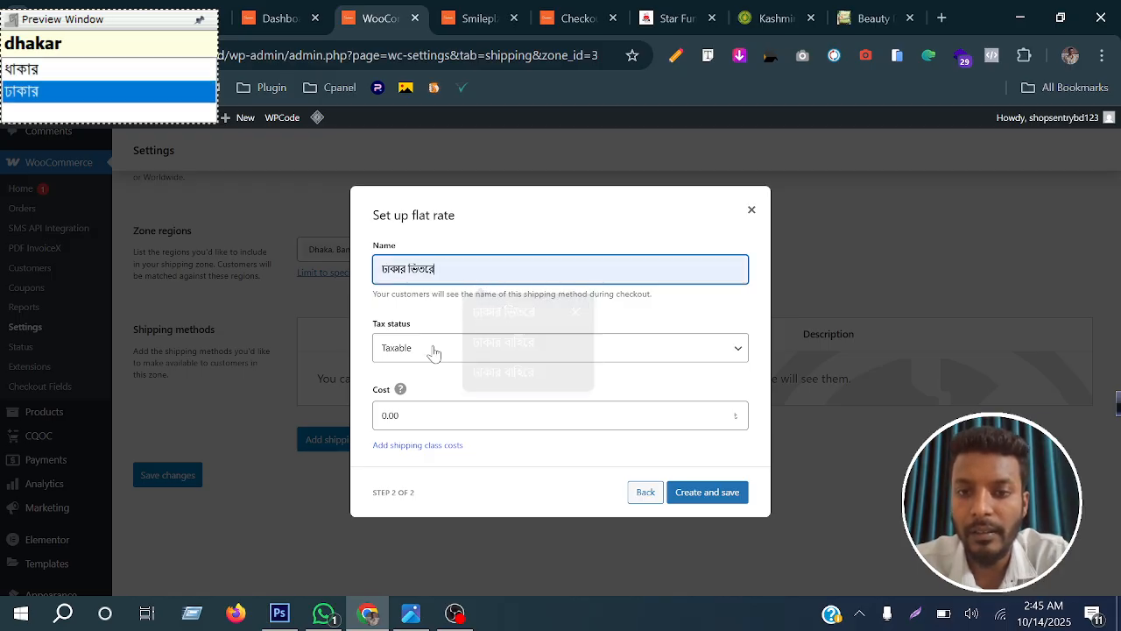
# Set the cost of the Dhaka zone's flat rate to 80 and save the method
pyautogui.click(433, 404)
pyautogui.write('80')
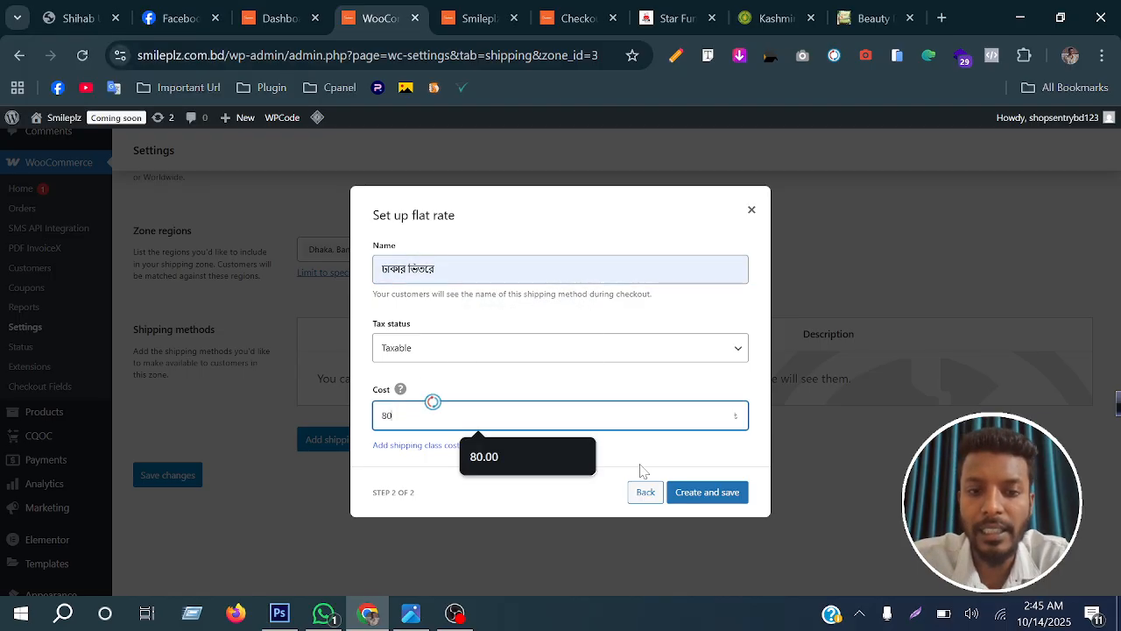
pyautogui.click(705, 492)
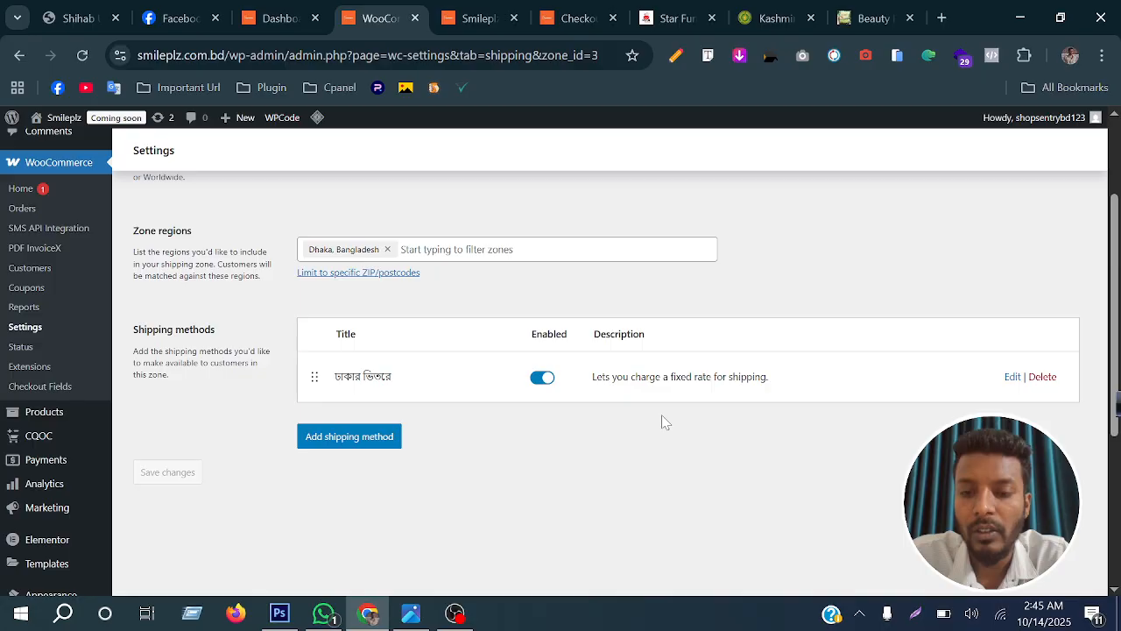
# Add a flat rate method to the Rest of the world zone and name it ঢাকার বাহিরে (outside Dhaka)
pyautogui.scroll(2, 663, 421)
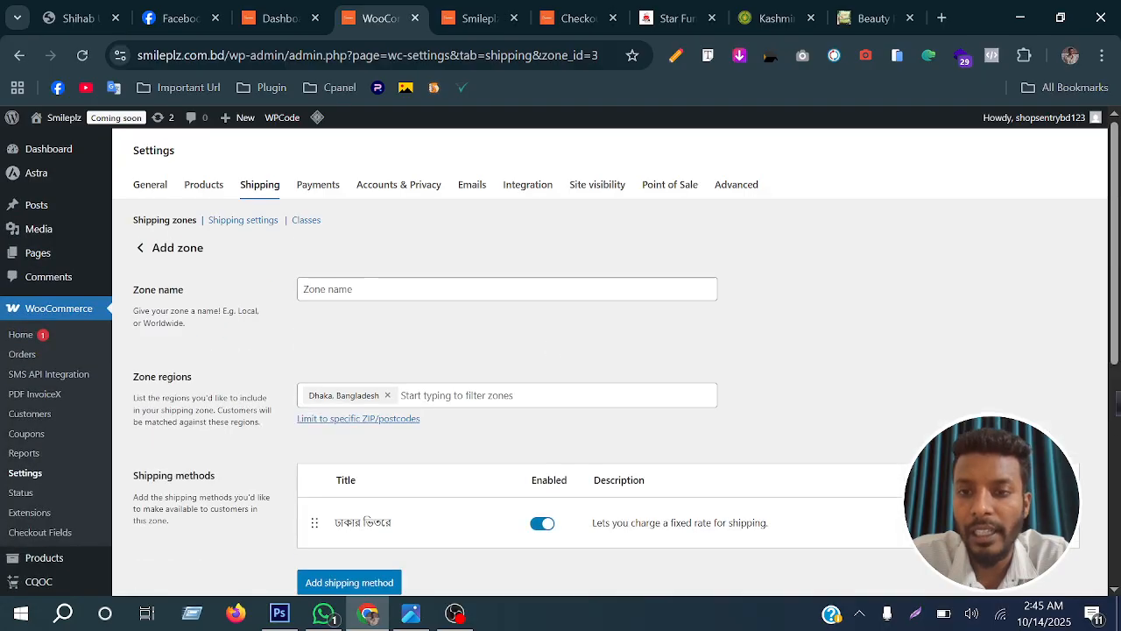
pyautogui.click(268, 189)
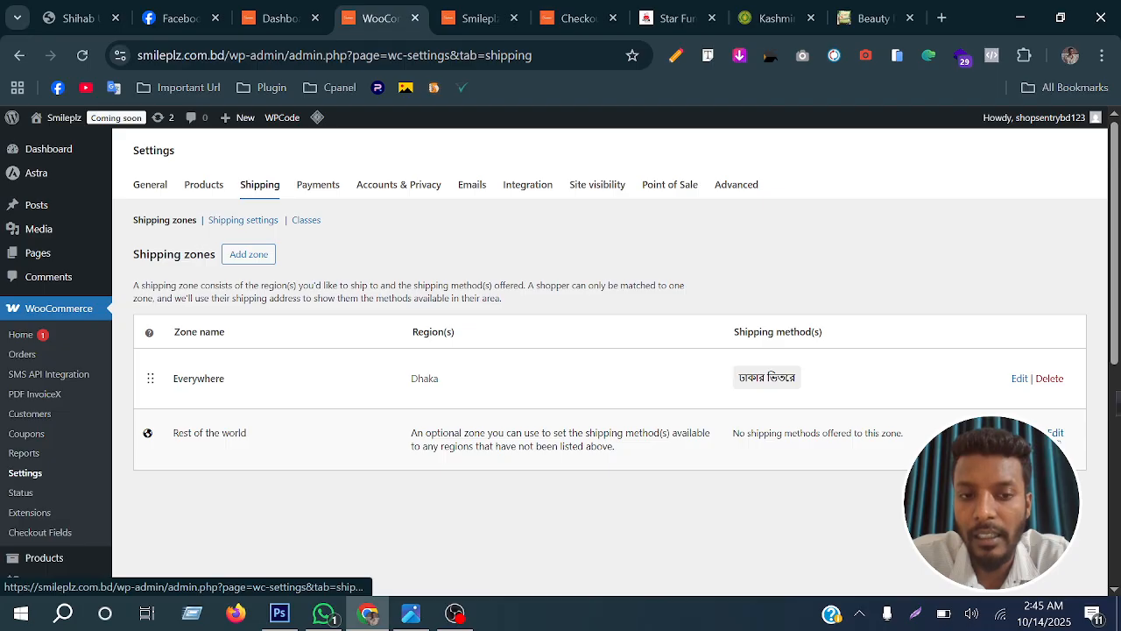
pyautogui.click(1059, 435)
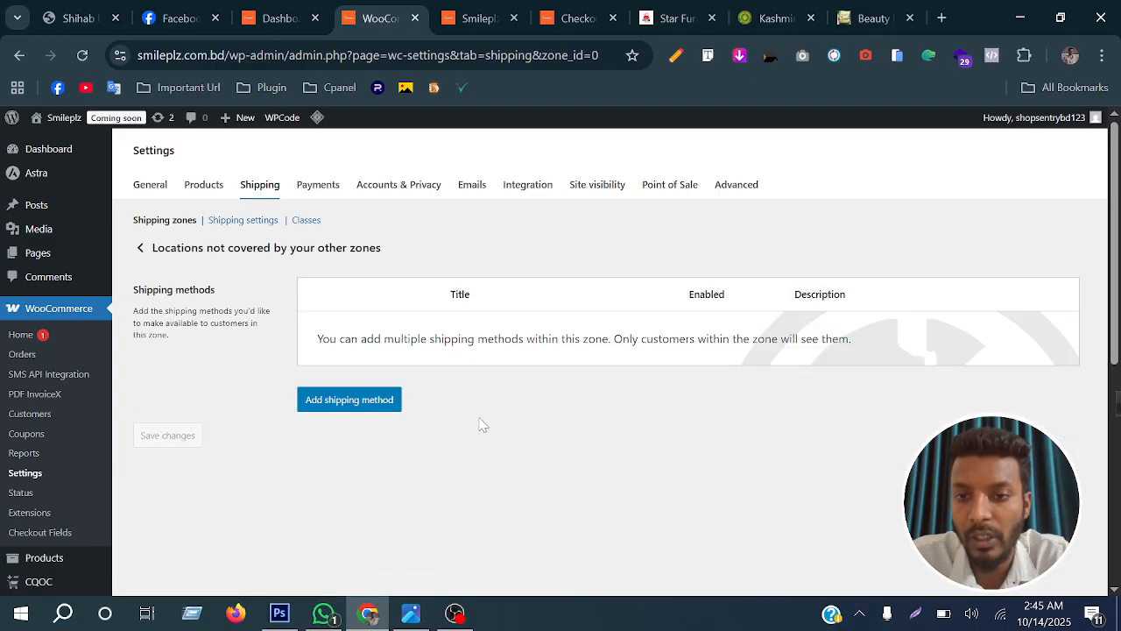
pyautogui.click(366, 403)
pyautogui.click(422, 338)
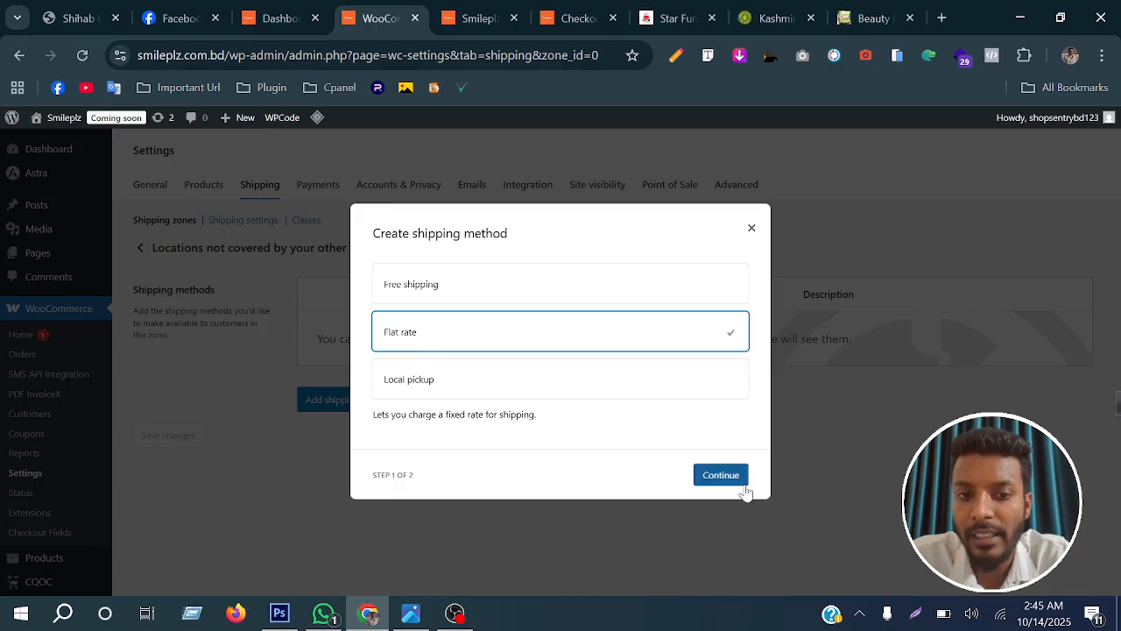
pyautogui.click(721, 475)
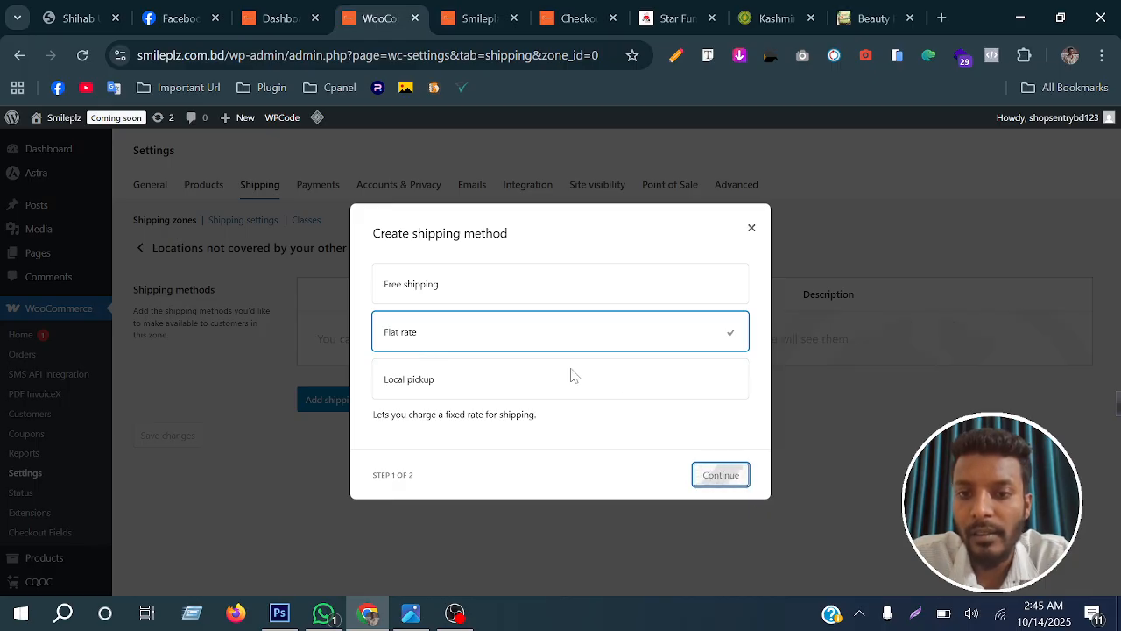
pyautogui.doubleClick(441, 269)
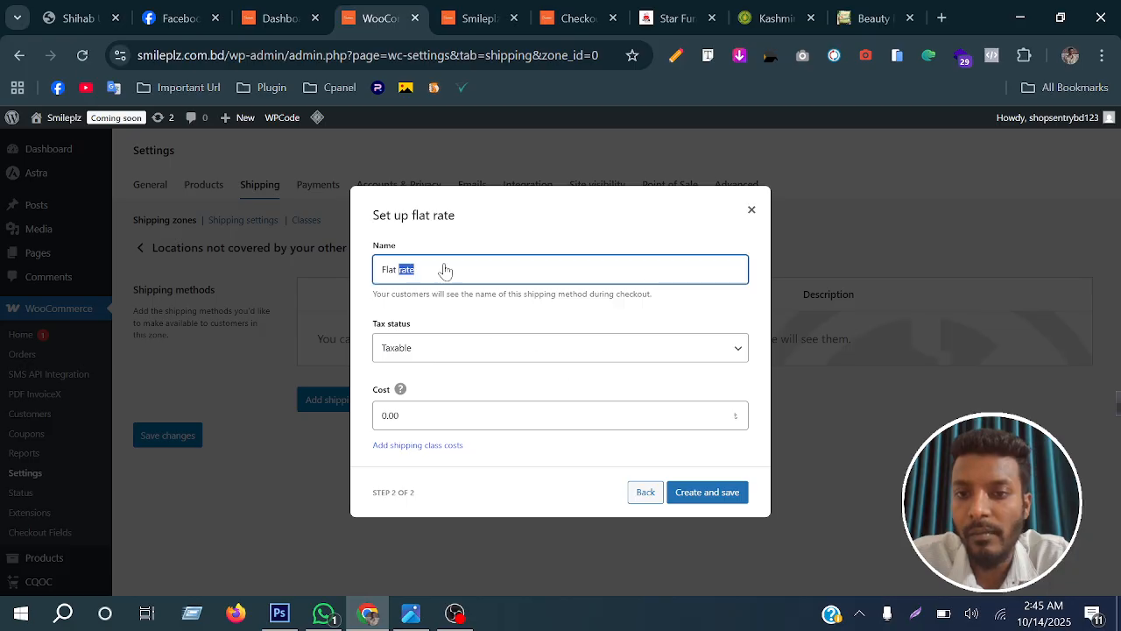
pyautogui.hotkey('ctrl', 'a')
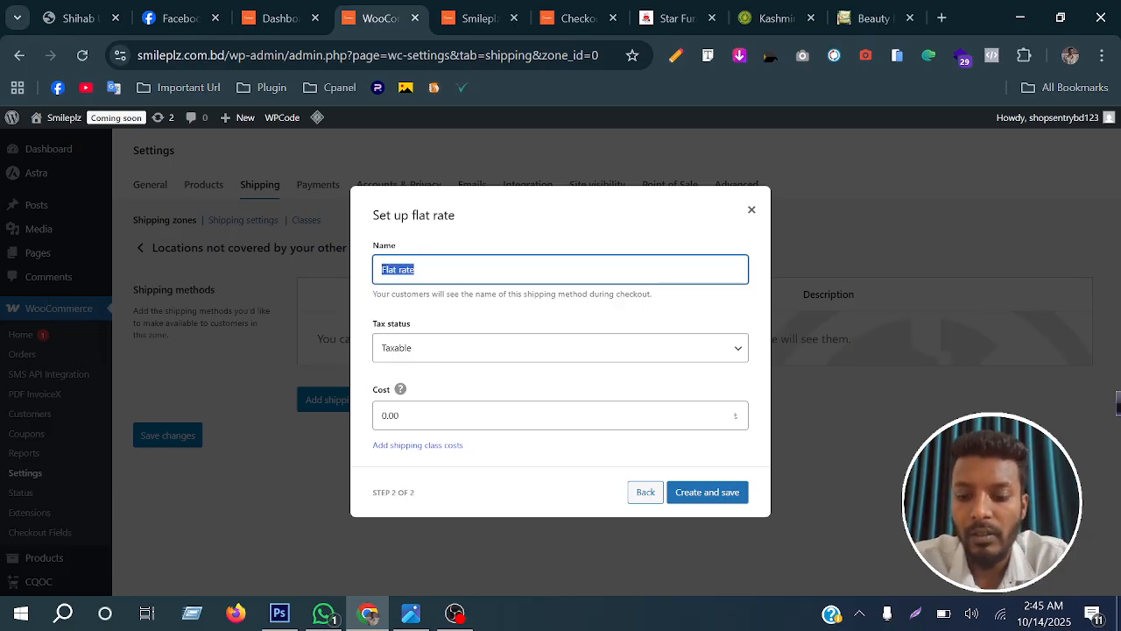
pyautogui.write('dhakar')
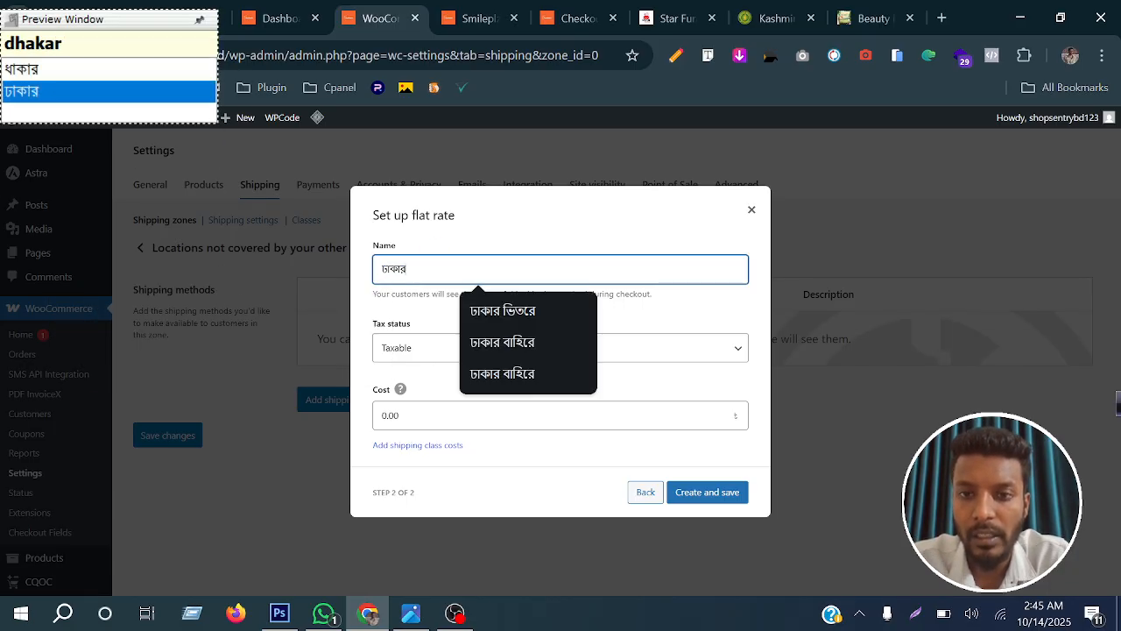
pyautogui.click(498, 342)
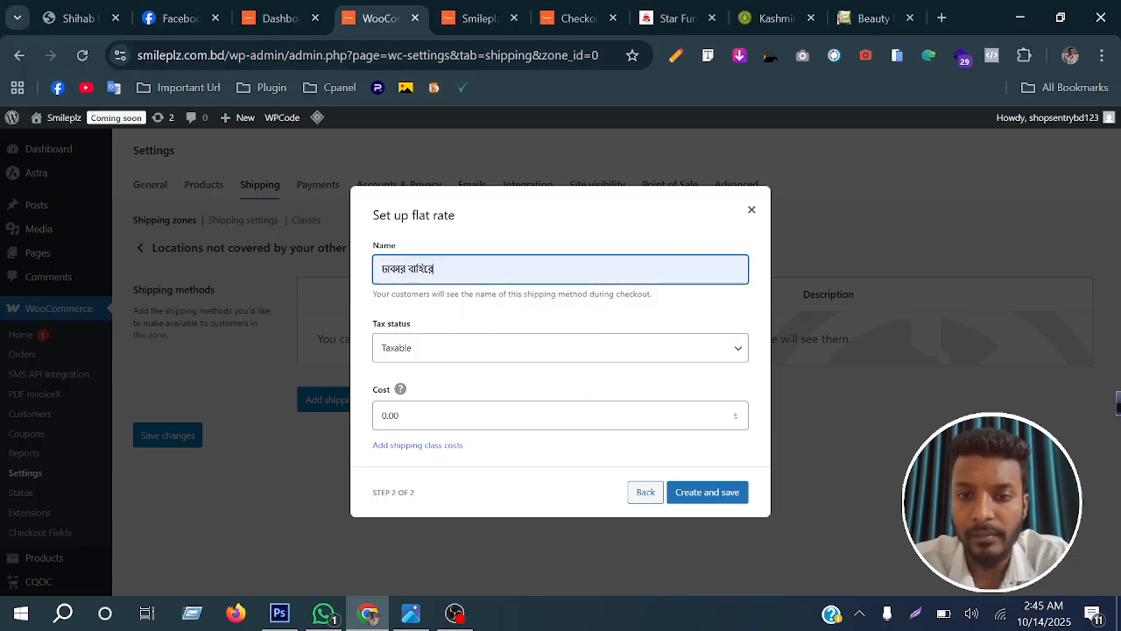
# Set the cost of the outside-Dhaka flat rate to 120 and save the method
pyautogui.click(460, 402)
pyautogui.write('120')
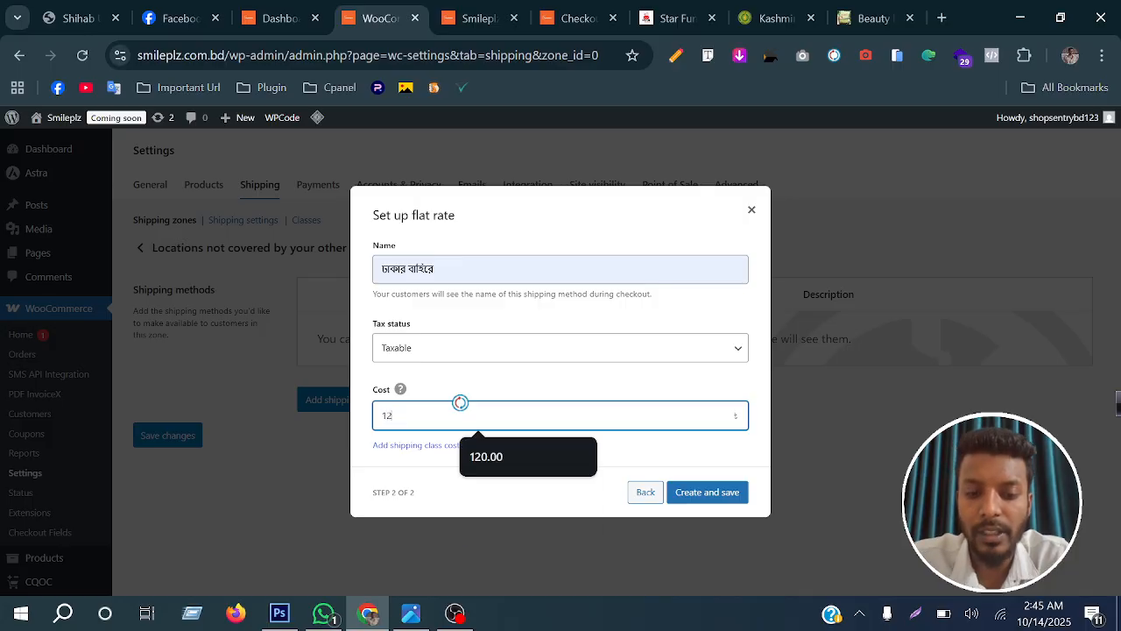
pyautogui.click(716, 492)
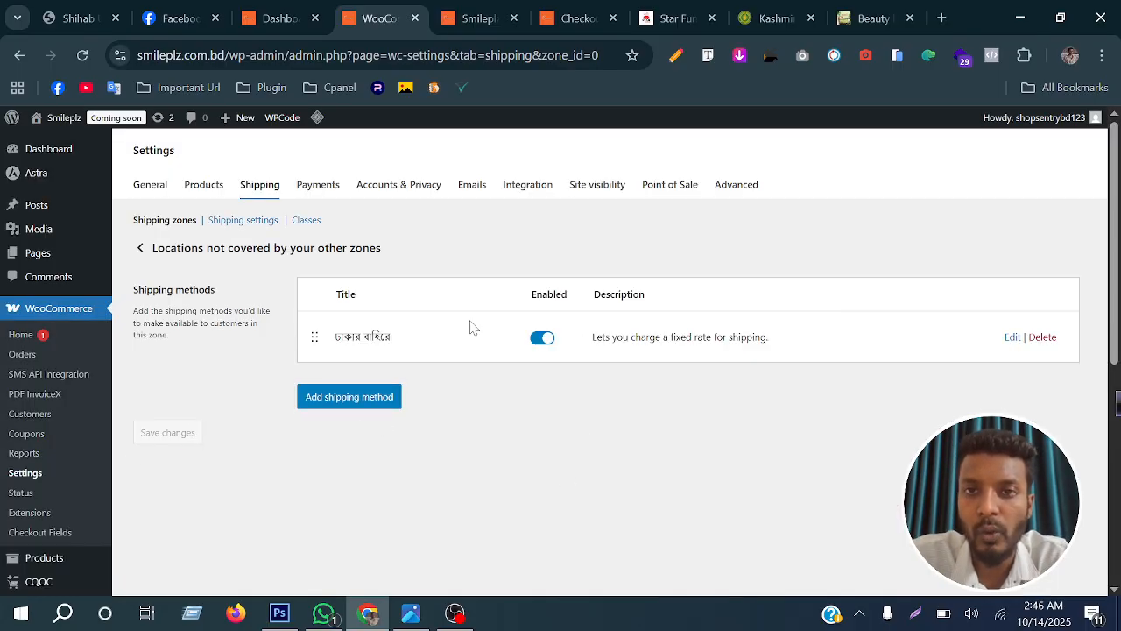
# Reload the Smileplz checkout page and set the district to Faridpur to check the shipping line in the order summary
pyautogui.click(464, 12)
pyautogui.click(576, 17)
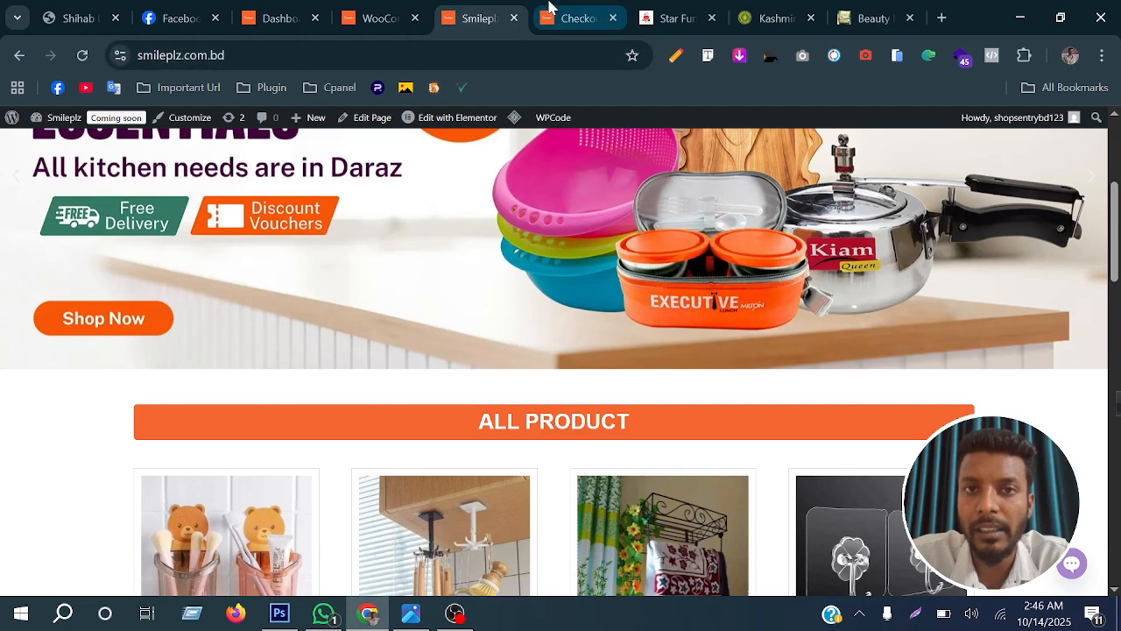
pyautogui.click(82, 54)
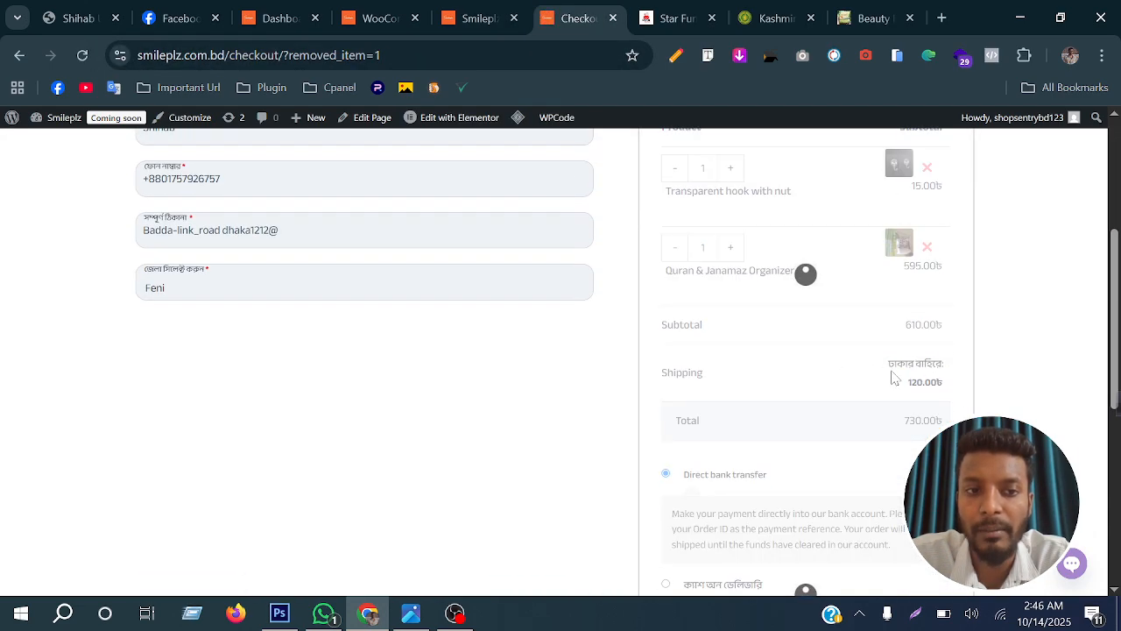
pyautogui.click(289, 288)
pyautogui.click(248, 376)
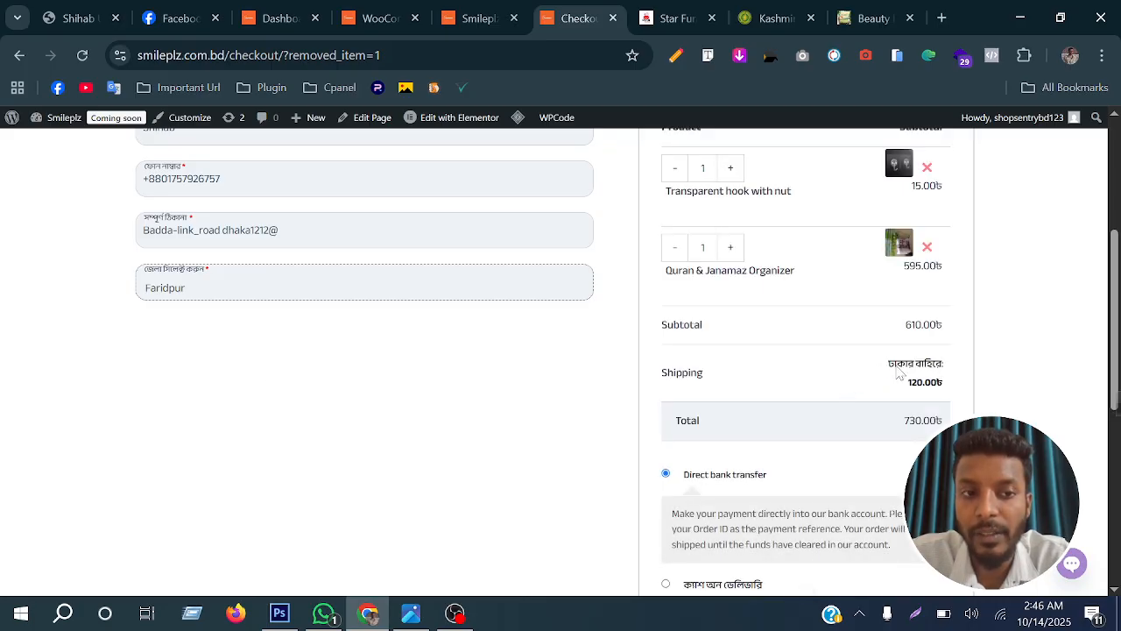
# Rename the Rest of the world zone's flat rate as ডেলিভারি চার্জ (delivery charge) and save the method
pyautogui.click(390, 13)
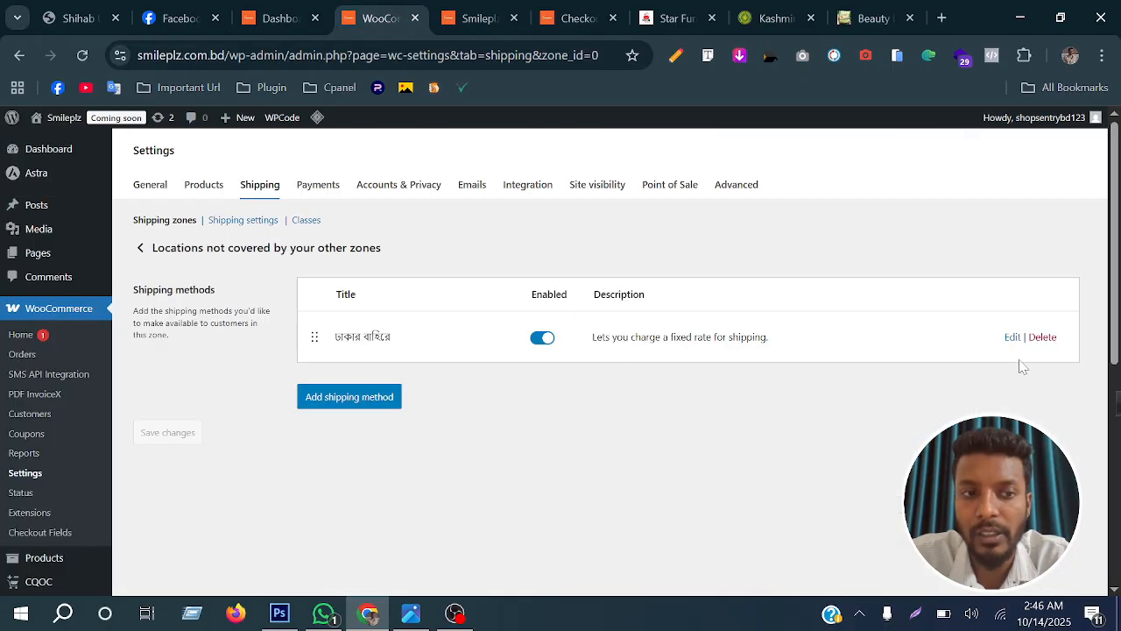
pyautogui.click(1012, 336)
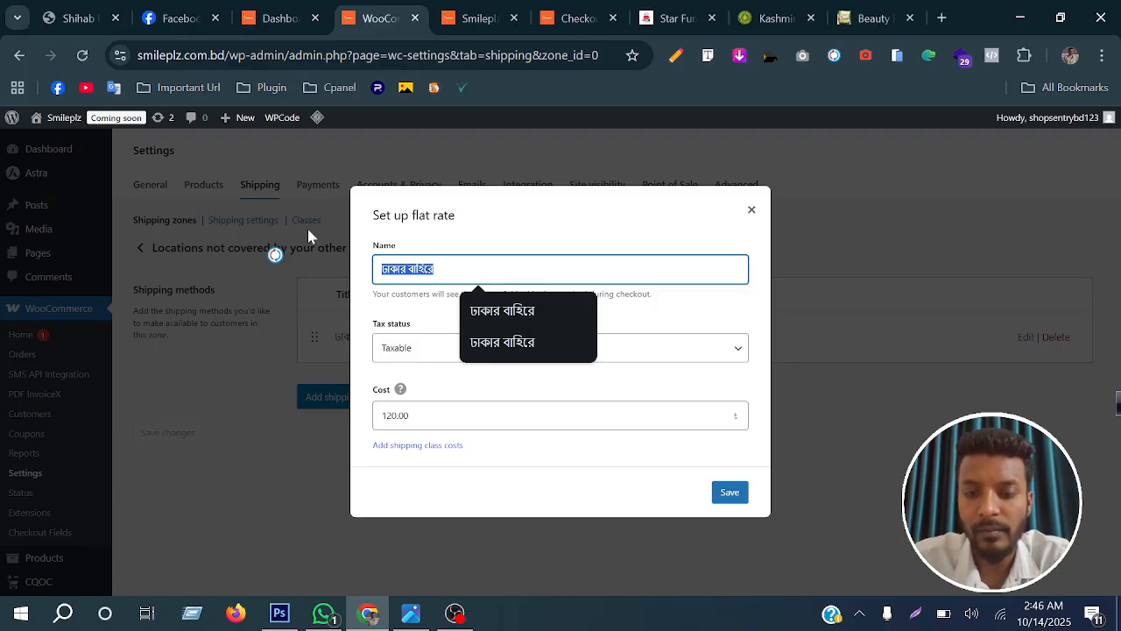
pyautogui.write('Delivari ')
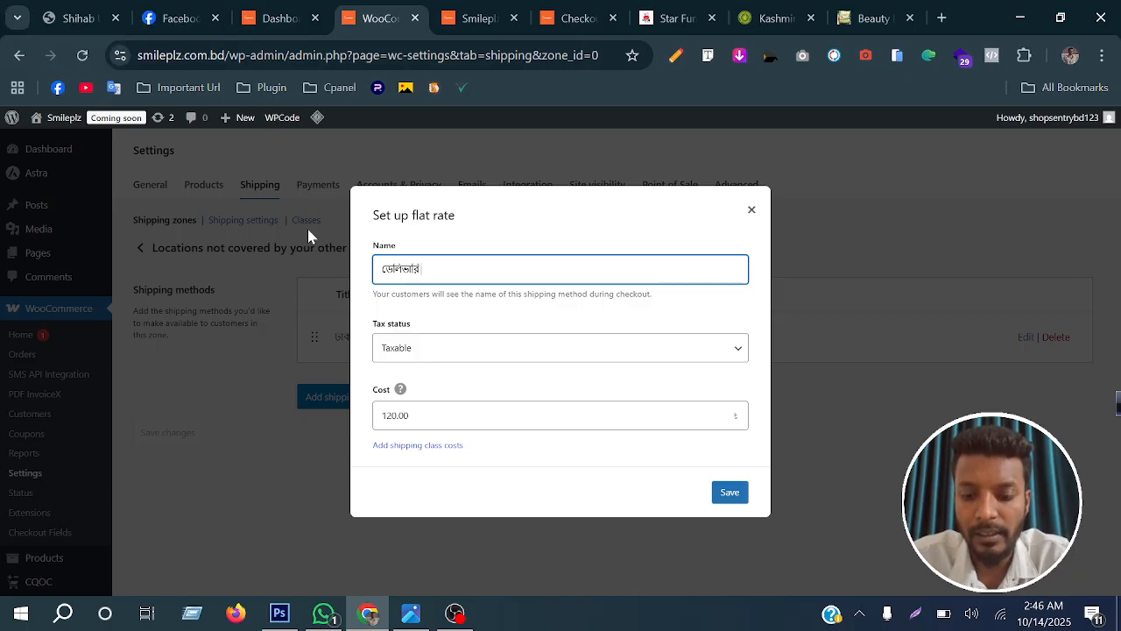
pyautogui.write('charj')
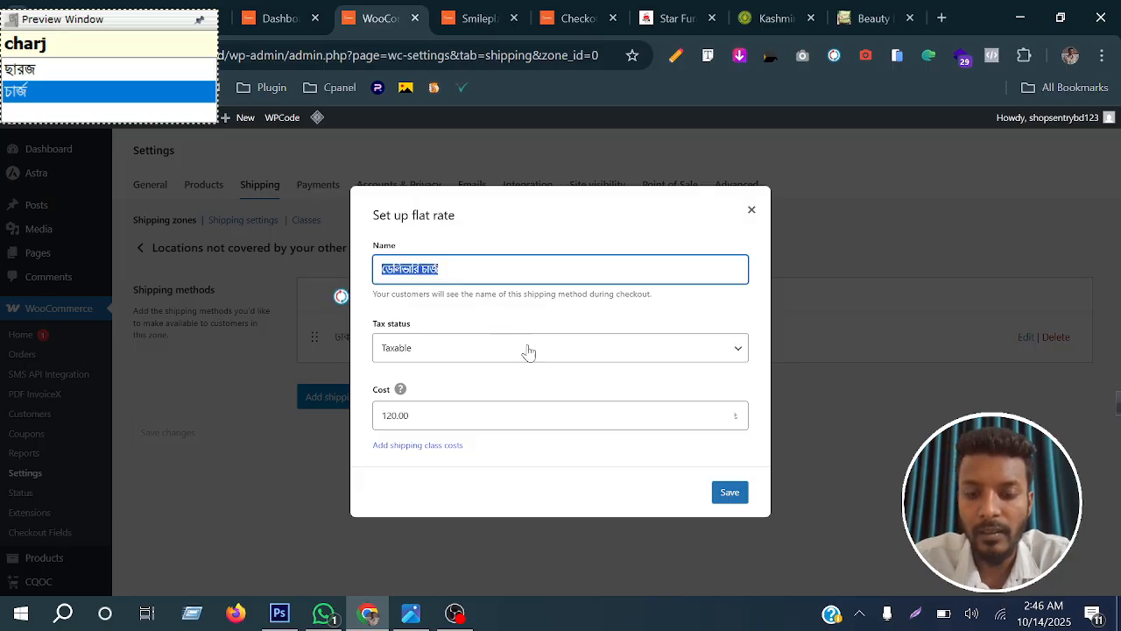
pyautogui.click(727, 492)
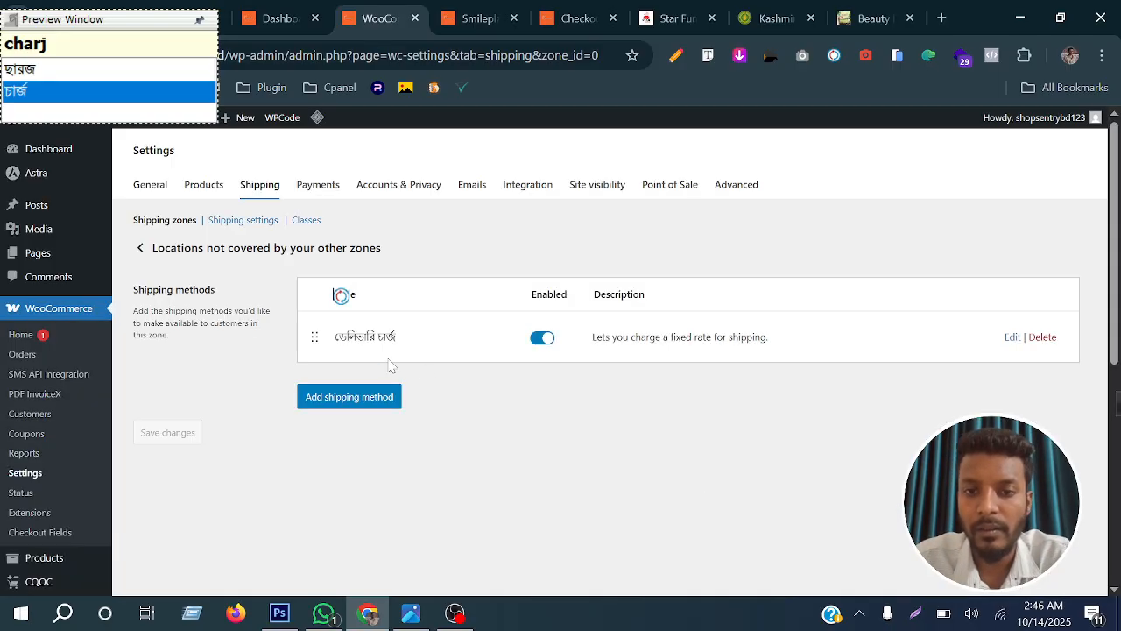
# Rename the flat rate of the zone covering Dhaka as ডেলিভারি চার্জ and save the method
pyautogui.click(268, 191)
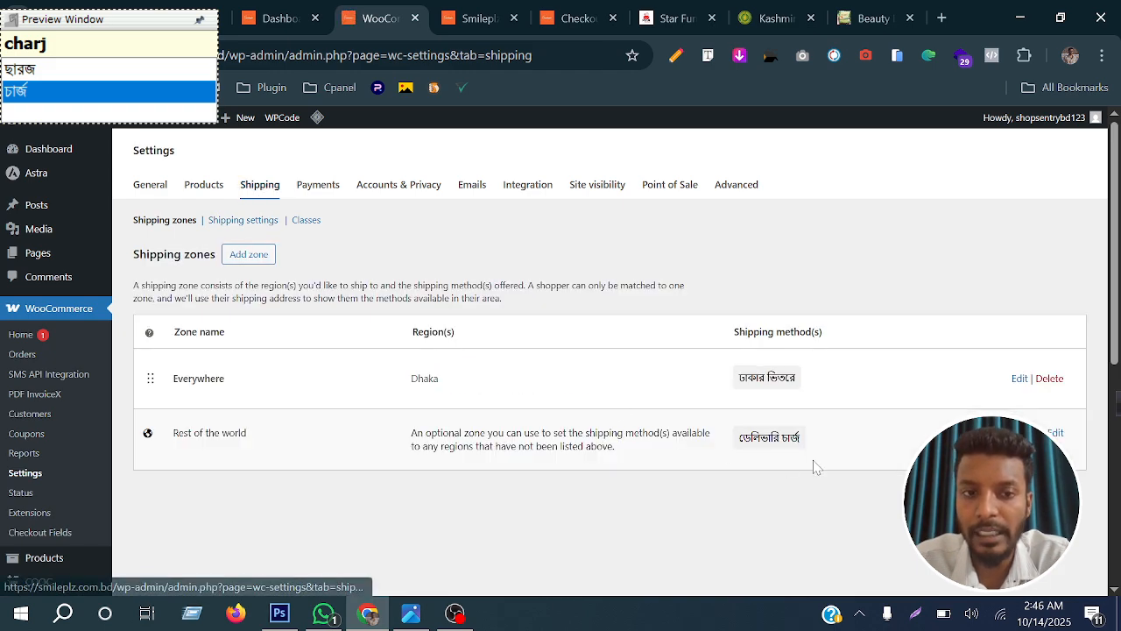
pyautogui.click(1020, 378)
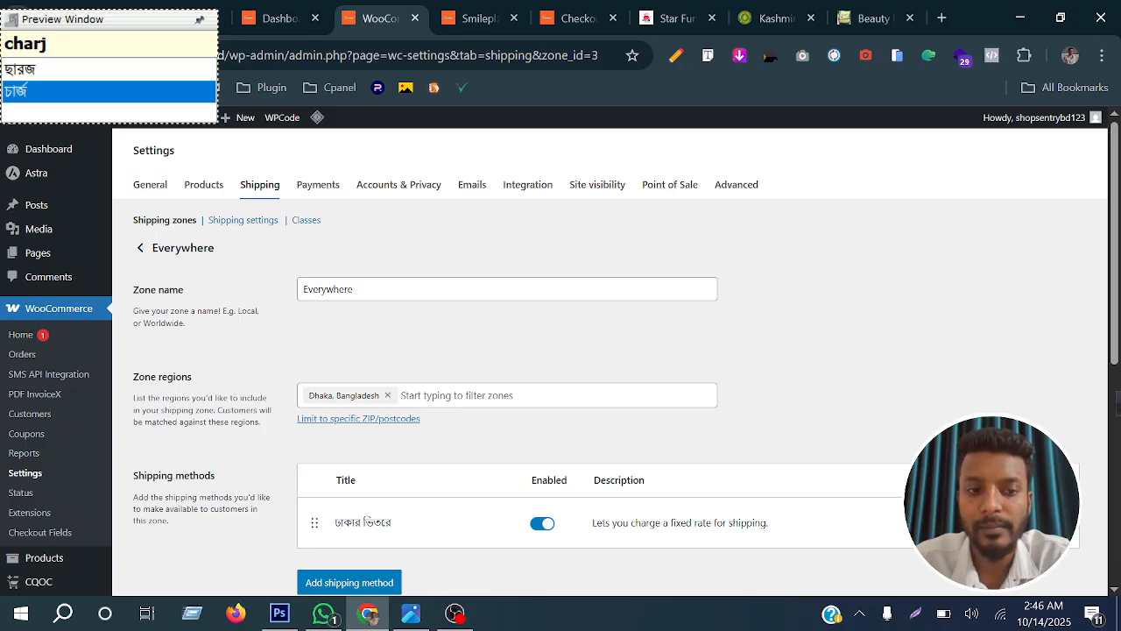
pyautogui.click(1019, 523)
pyautogui.moveTo(449, 269); pyautogui.dragTo(333, 268)
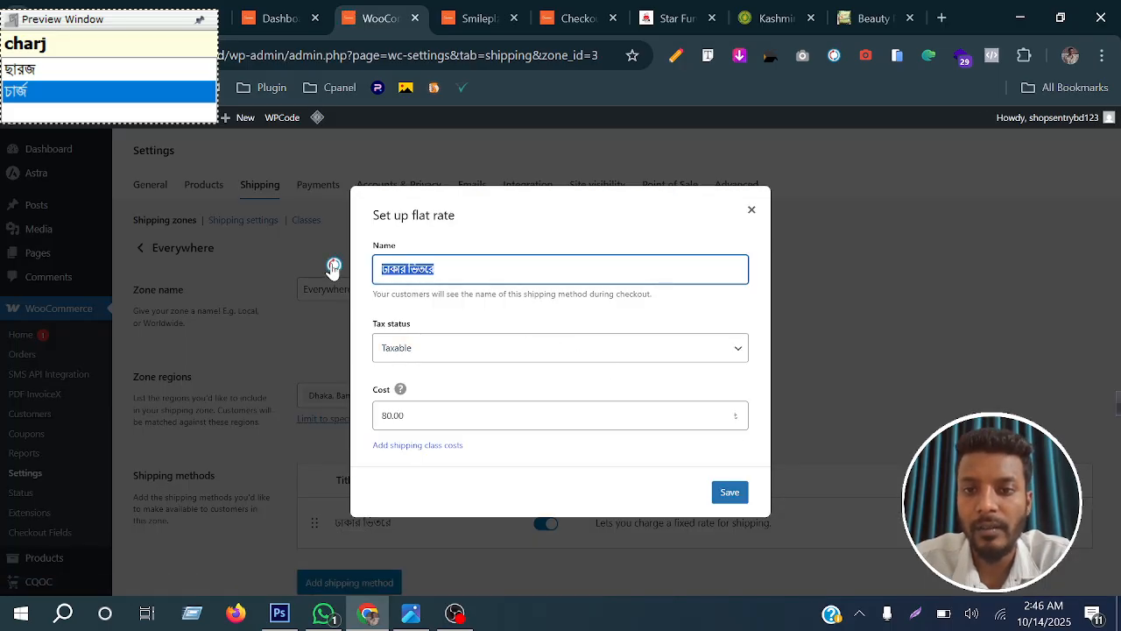
pyautogui.write('ডেলিভারি চার্জ')
pyautogui.click(736, 495)
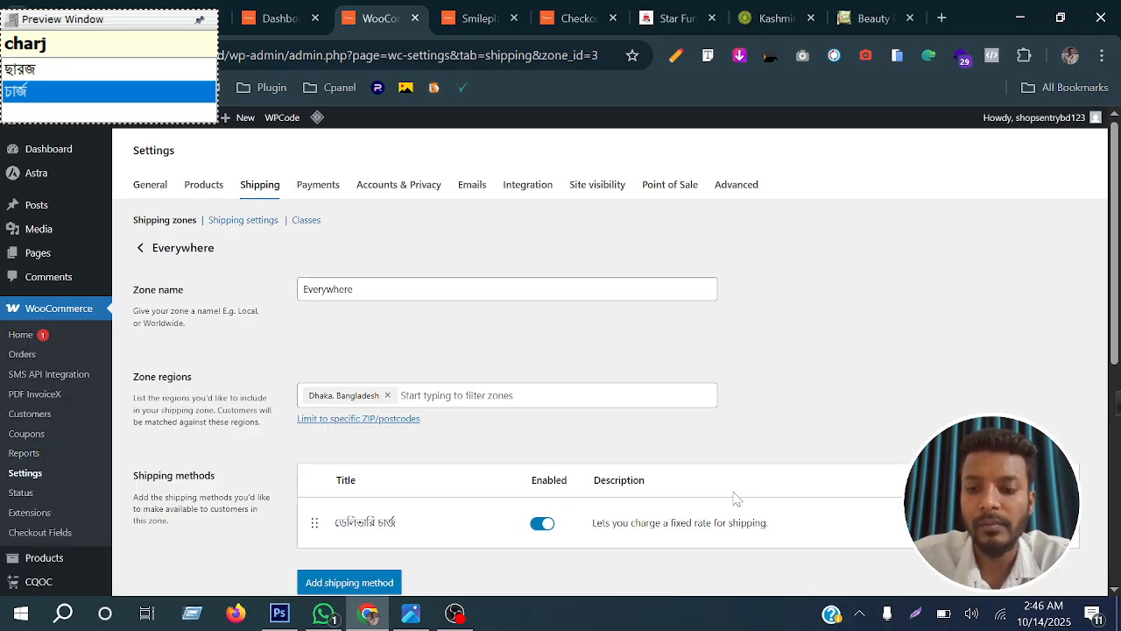
# Reload the Smileplz checkout page and check the shipping label and charge for the Faridpur district
pyautogui.click(491, 18)
pyautogui.click(556, 18)
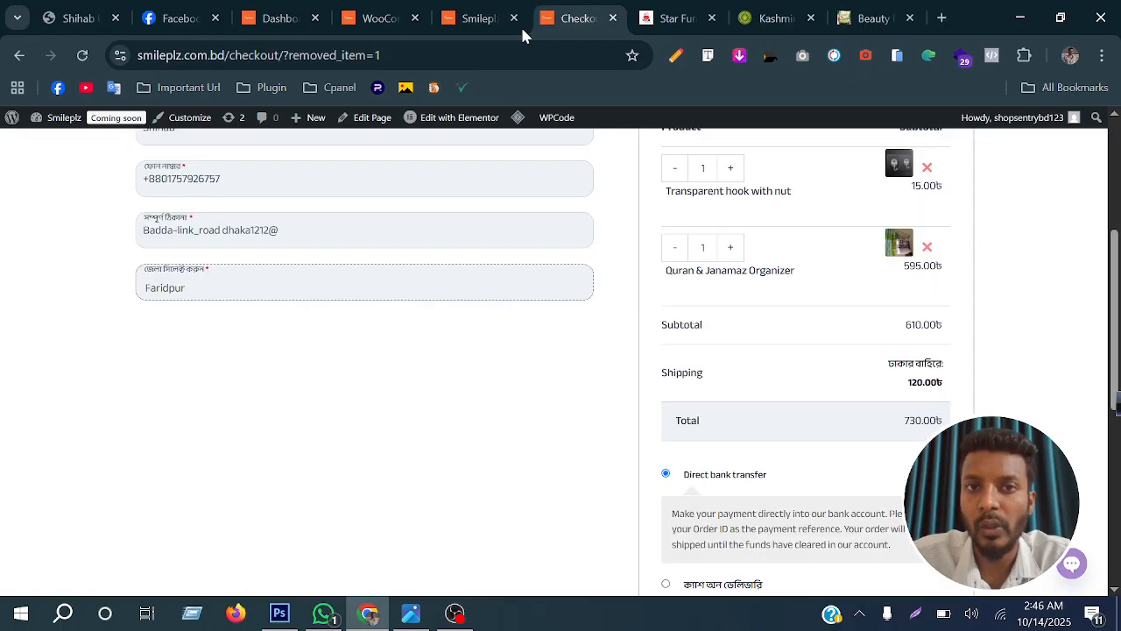
pyautogui.click(85, 55)
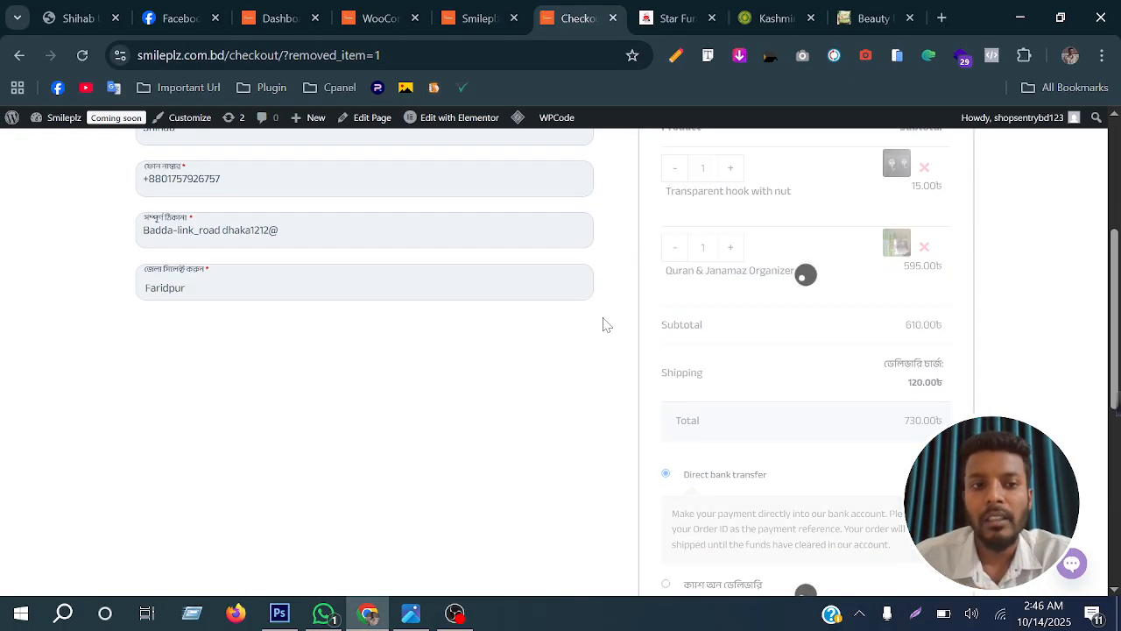
pyautogui.click(186, 293)
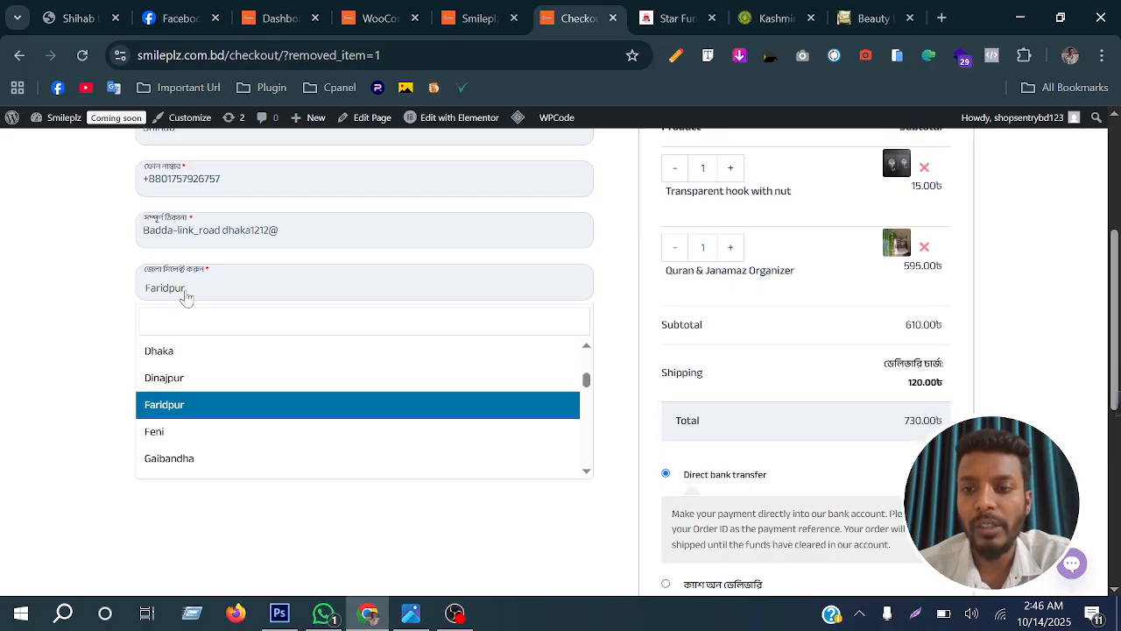
pyautogui.click(914, 392)
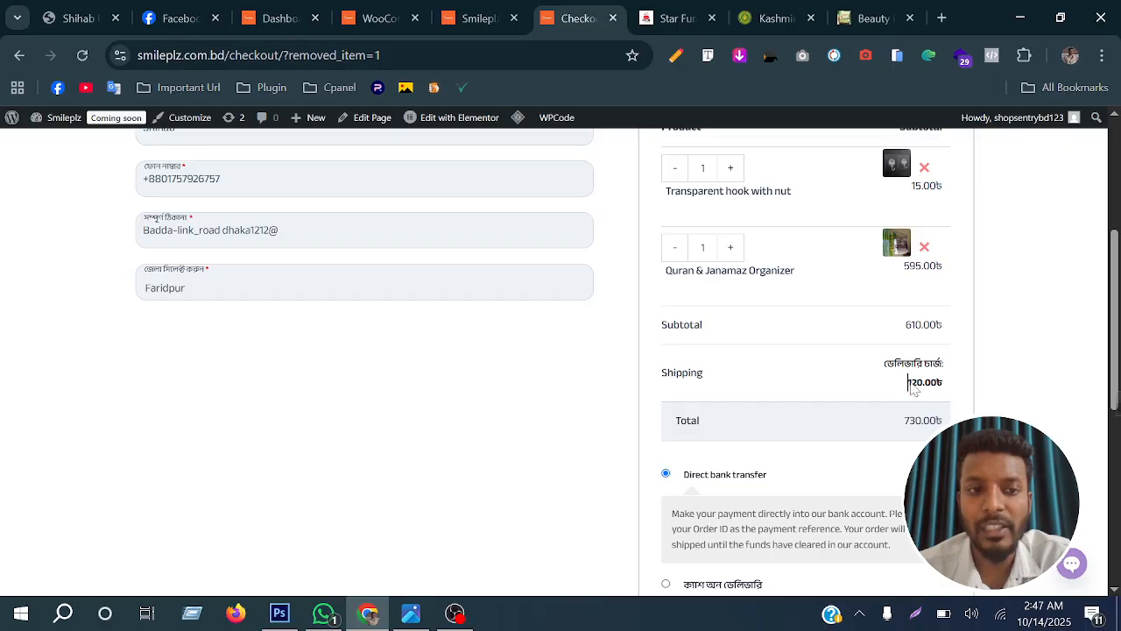
# Set the checkout district to Dhaka and check the delivery charge in the order summary
pyautogui.click(336, 293)
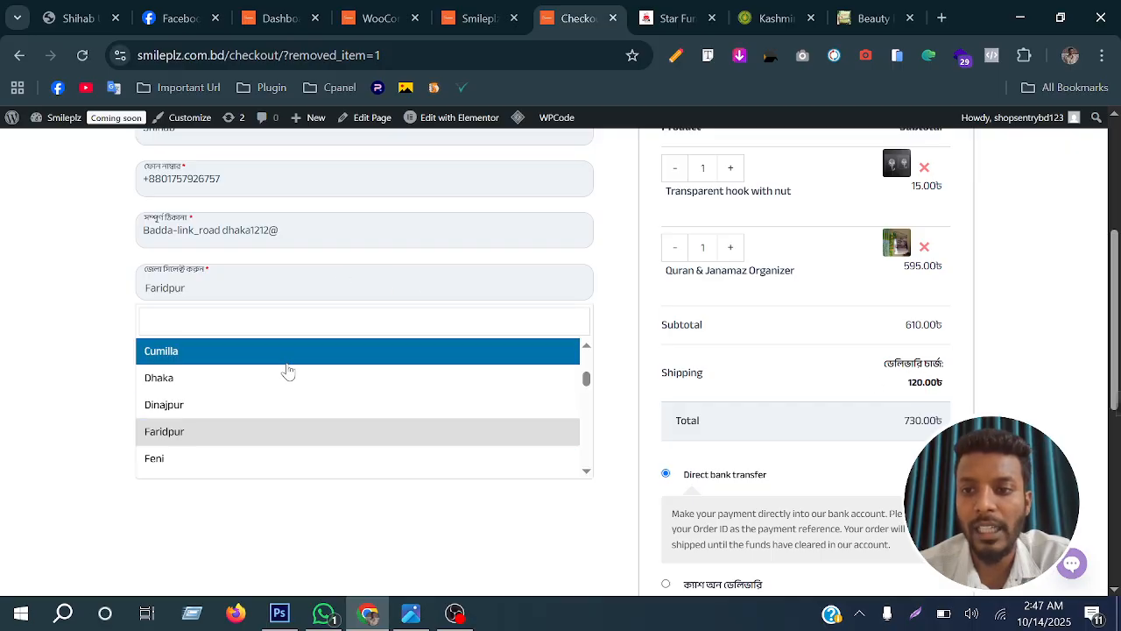
pyautogui.click(289, 373)
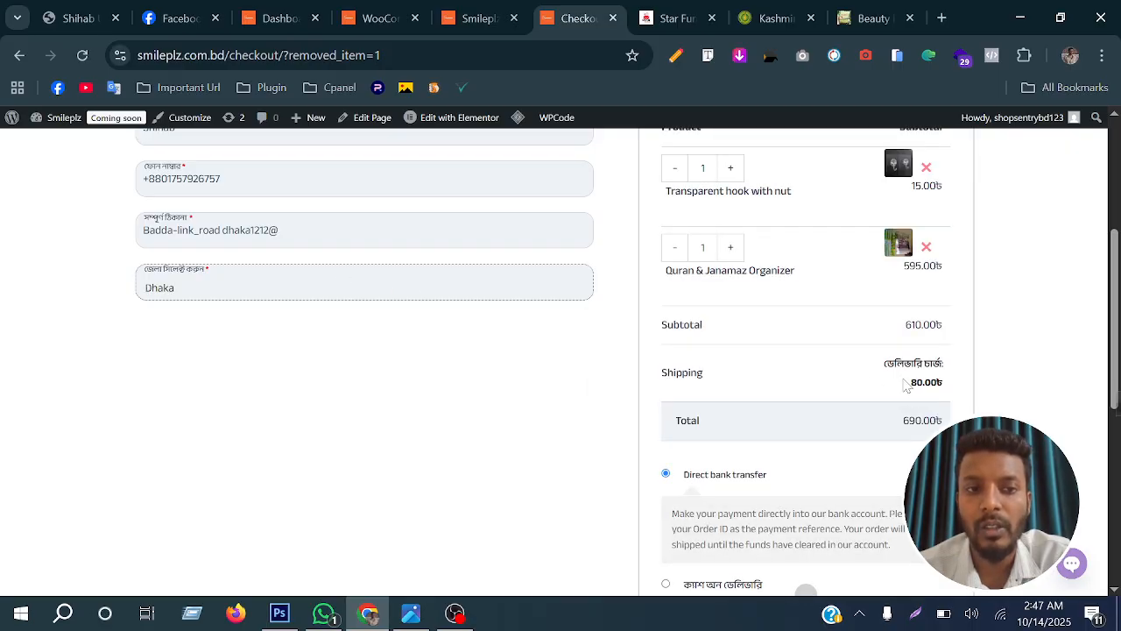
pyautogui.moveTo(912, 384); pyautogui.dragTo(941, 384)
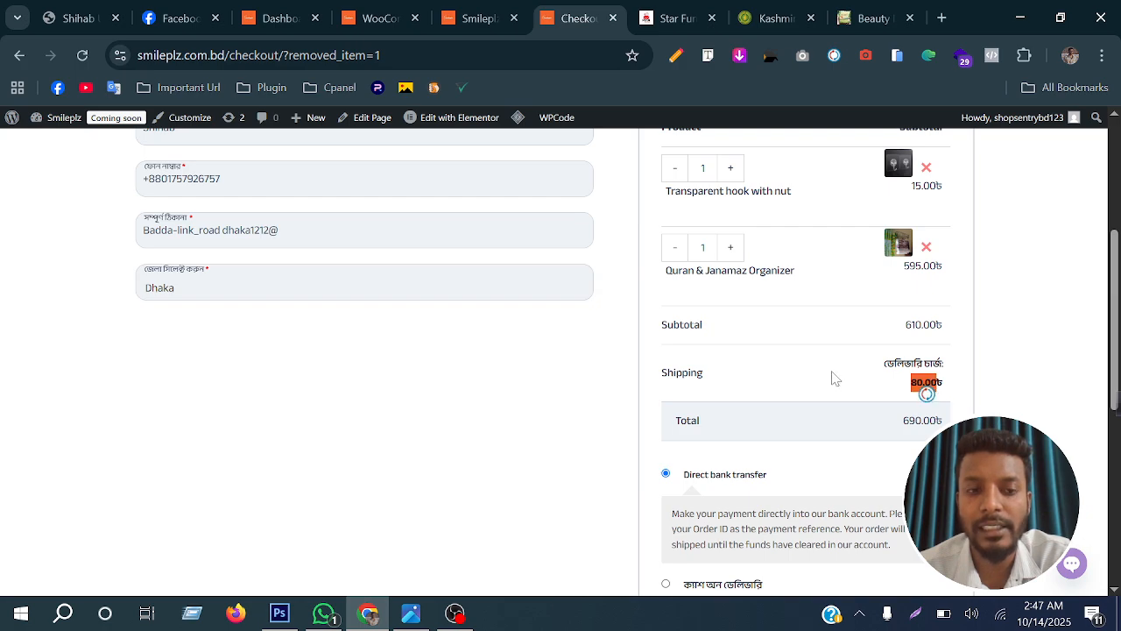
pyautogui.click(870, 371)
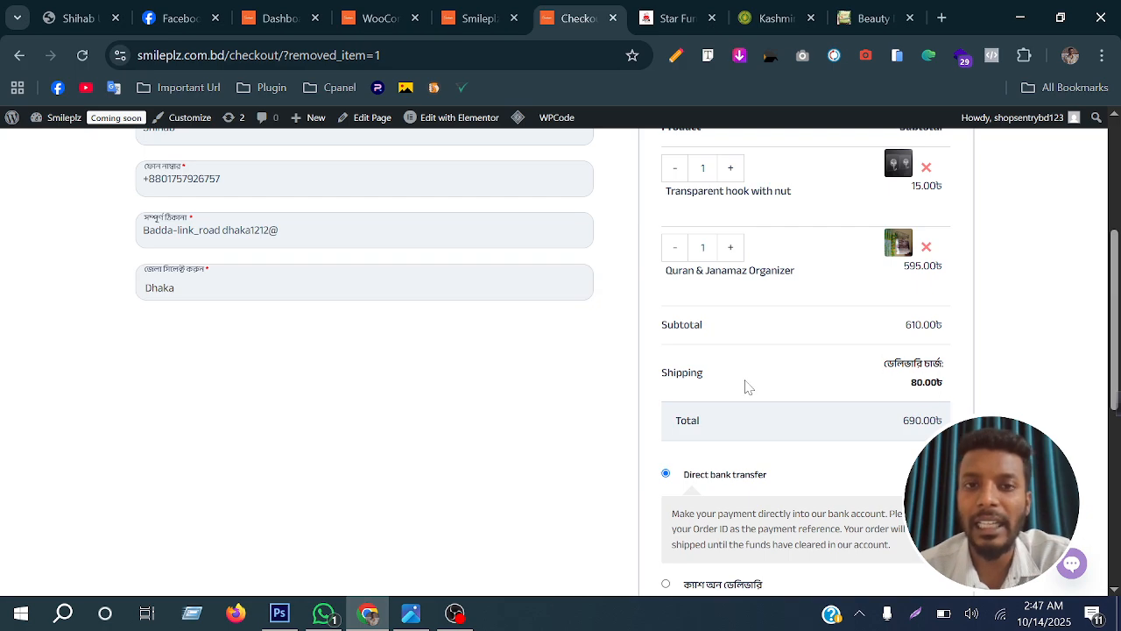
pyautogui.scroll(2, 749, 388)
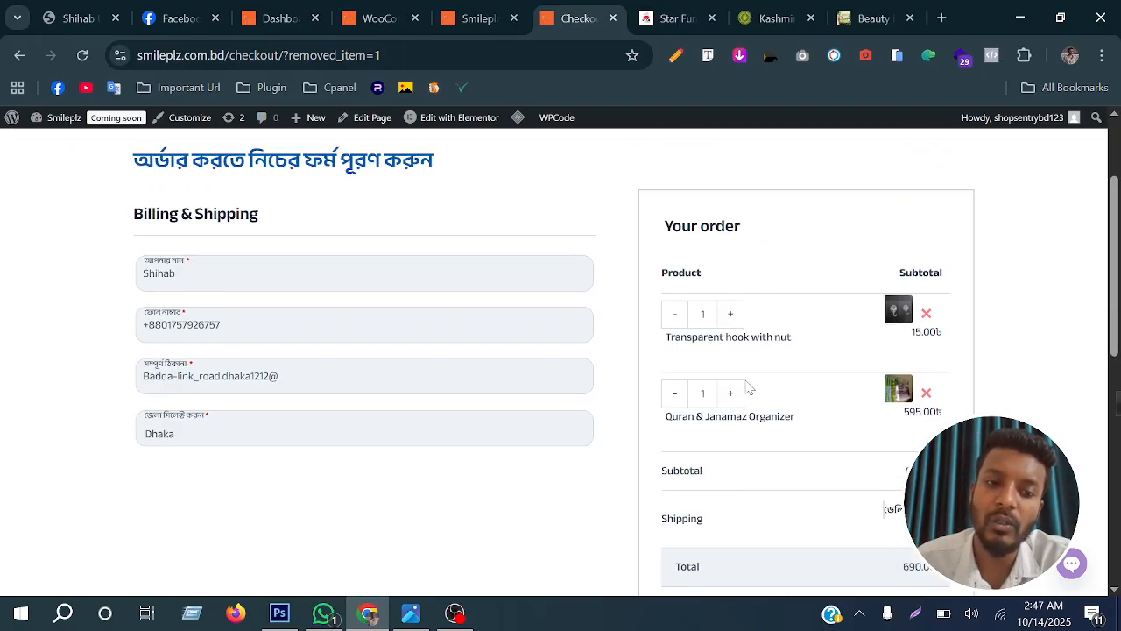
pyautogui.scroll(-4, 759, 388)
pyautogui.scroll(2, 758, 388)
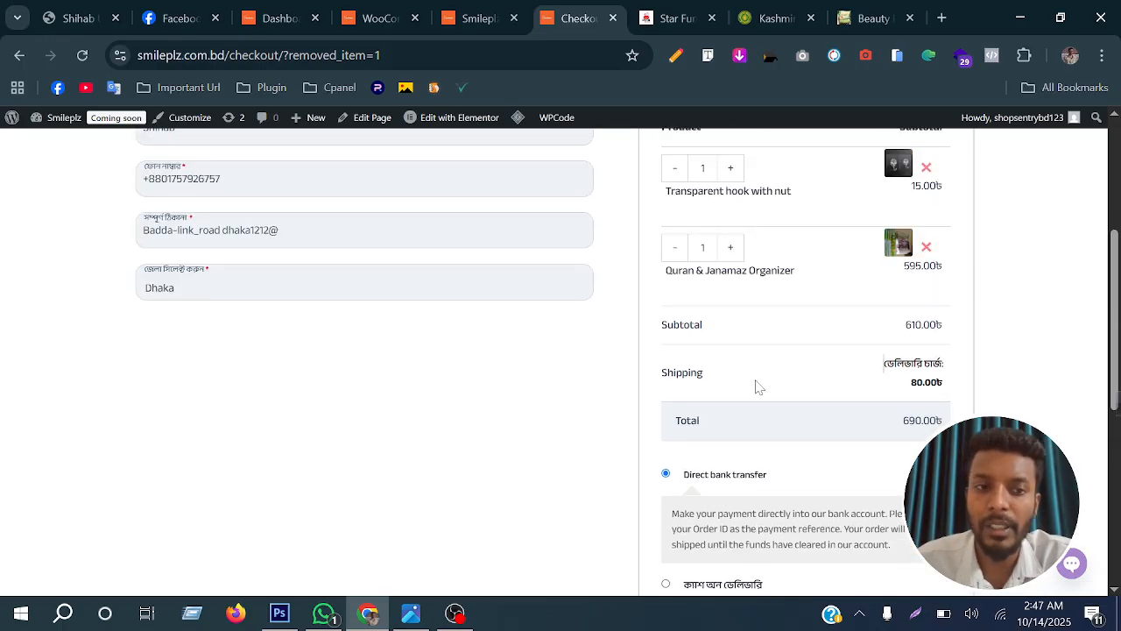
pyautogui.scroll(4, 759, 388)
# Look through the Star Furniture shop page and the Smileplz home page as example stores
pyautogui.click(671, 12)
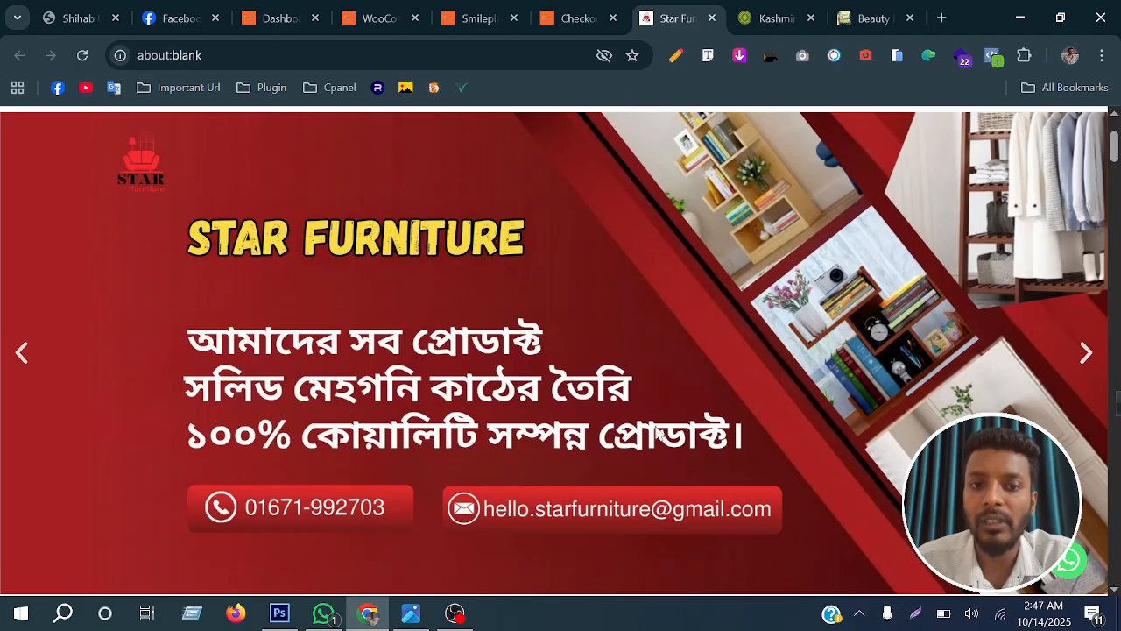
pyautogui.scroll(2, 653, 425)
pyautogui.scroll(-15, 653, 429)
pyautogui.scroll(-9, 653, 429)
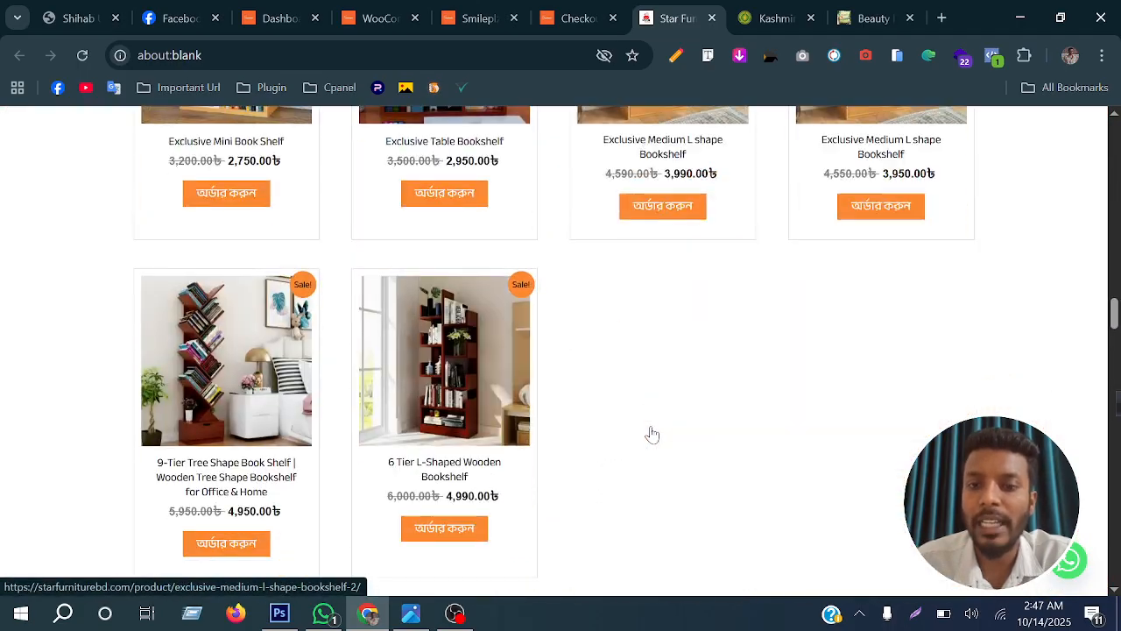
pyautogui.scroll(17, 652, 429)
pyautogui.click(477, 16)
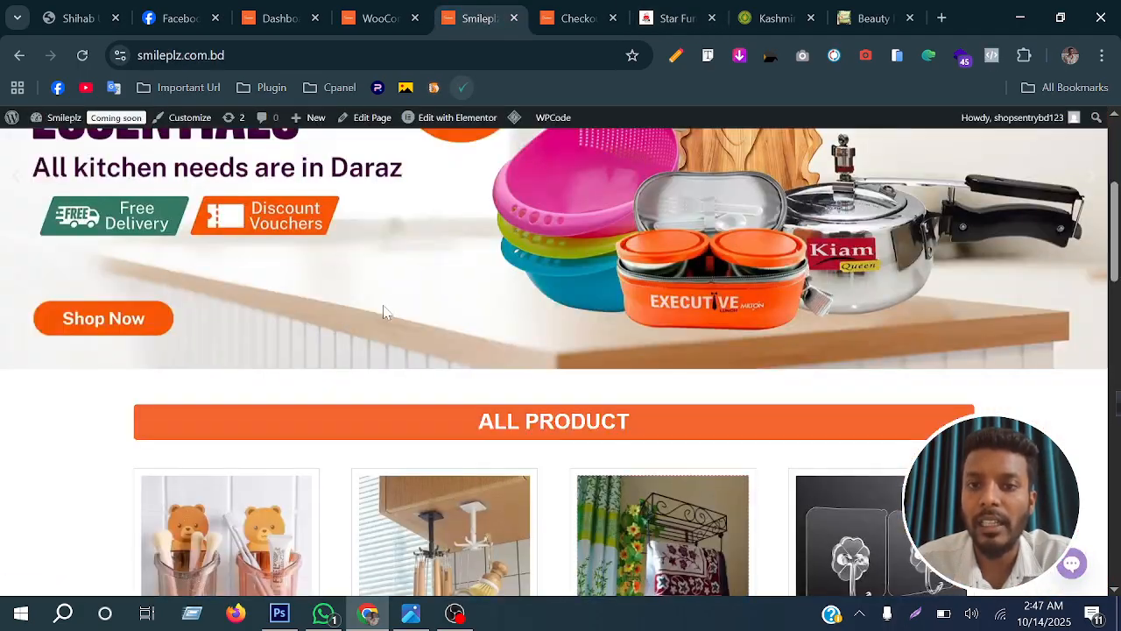
pyautogui.scroll(4, 386, 314)
pyautogui.scroll(-6, 392, 317)
pyautogui.scroll(6, 394, 317)
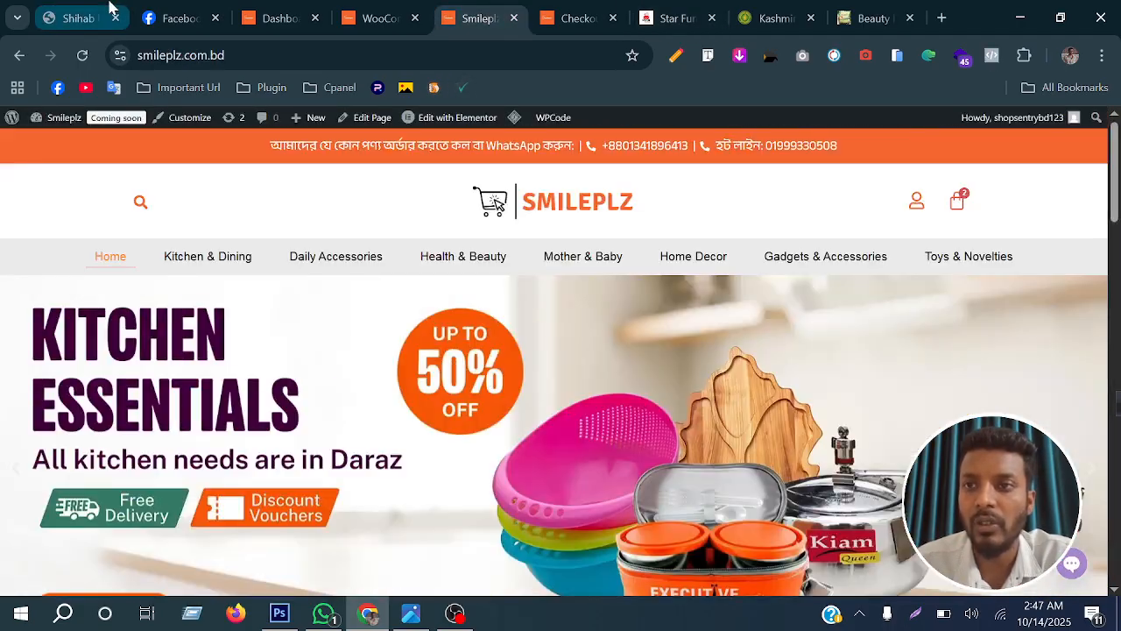
# Look through the web developer's portfolio site, covering its address, services, platforms and customer reviews
pyautogui.click(79, 17)
pyautogui.scroll(2, 130, 123)
pyautogui.click(202, 55)
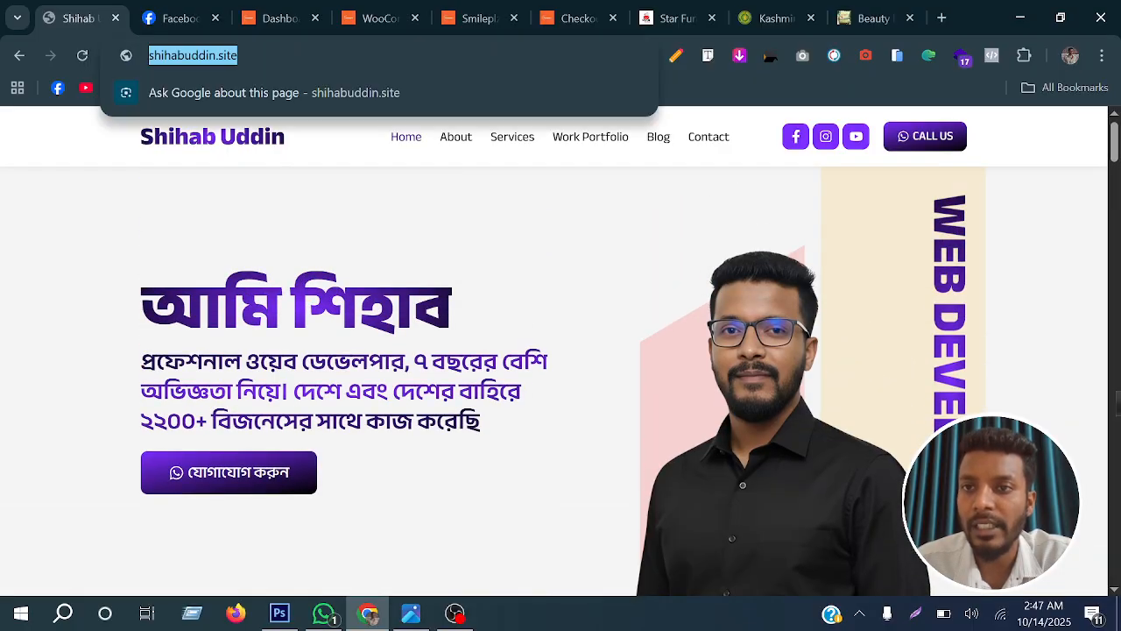
pyautogui.press('Right')
pyautogui.scroll(-15, 443, 418)
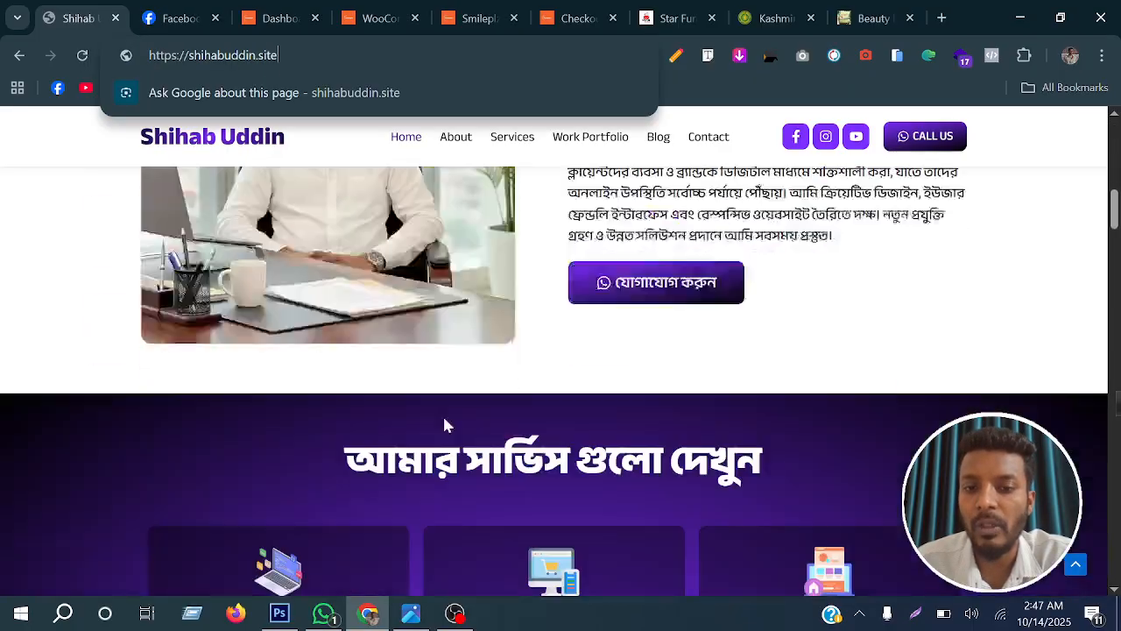
pyautogui.scroll(-15, 442, 420)
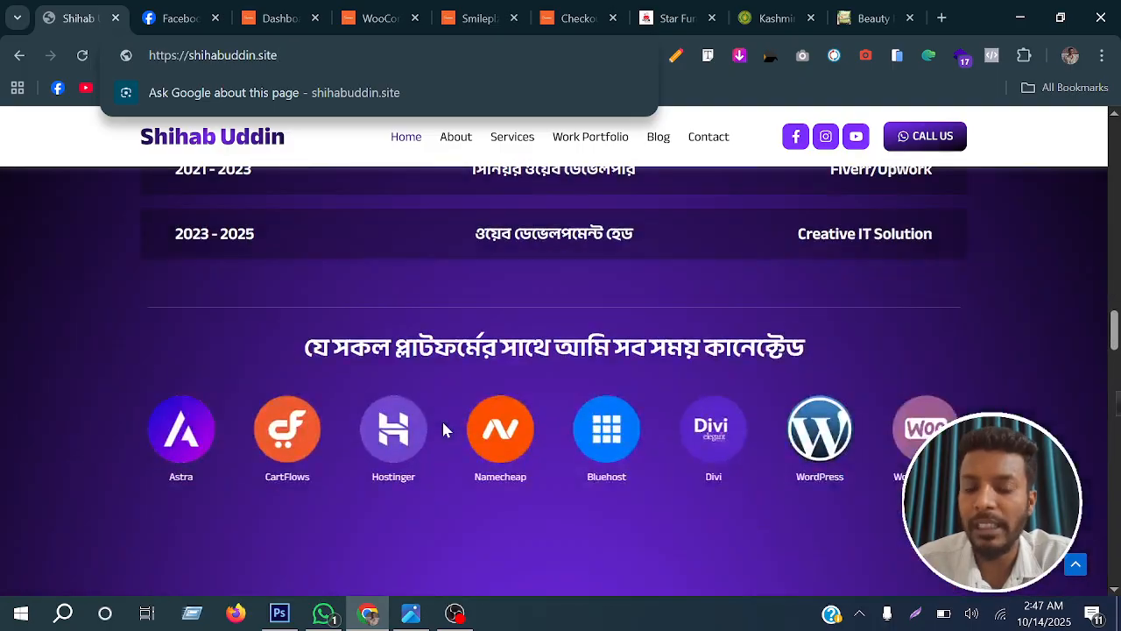
pyautogui.scroll(-8, 445, 430)
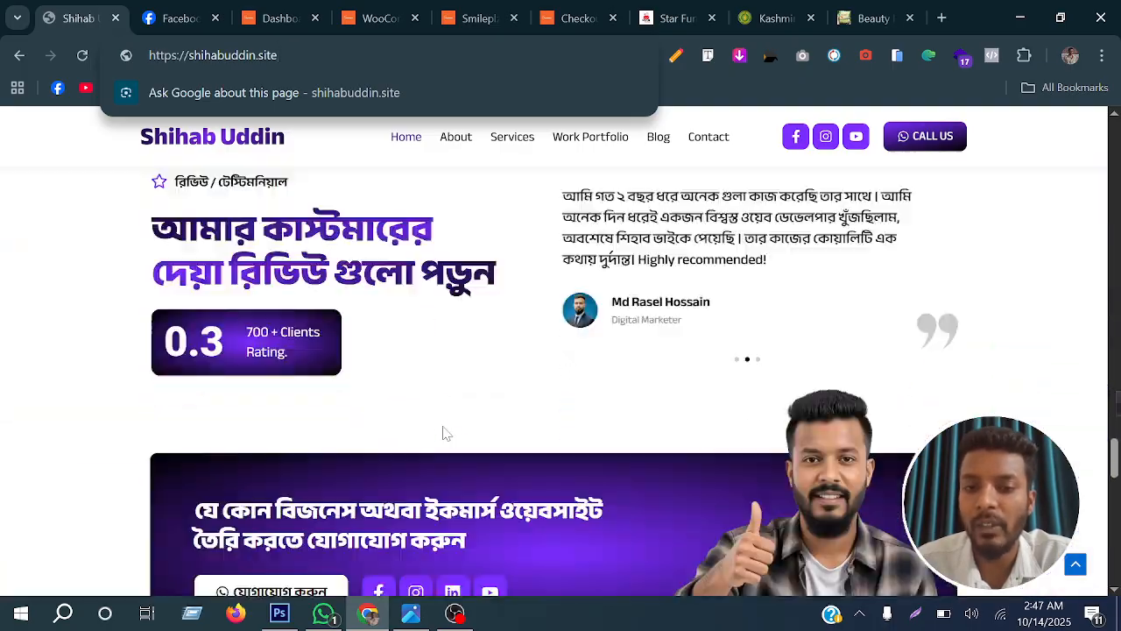
pyautogui.scroll(10, 445, 429)
# View the developer's Facebook page, including its address, cover and intro section
pyautogui.click(183, 16)
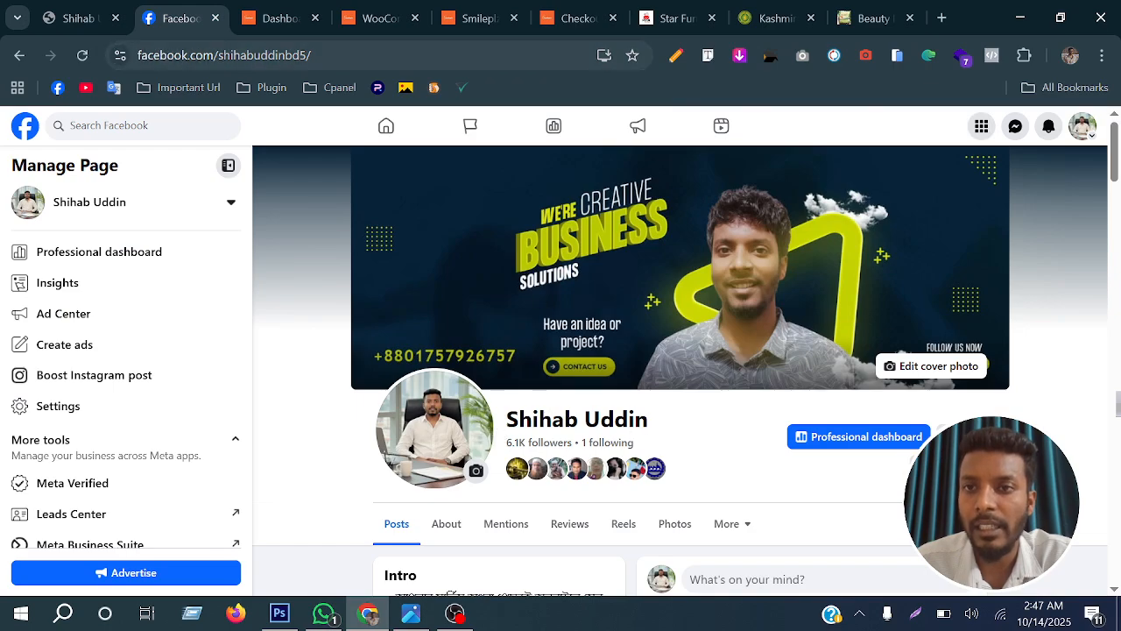
pyautogui.doubleClick(266, 57)
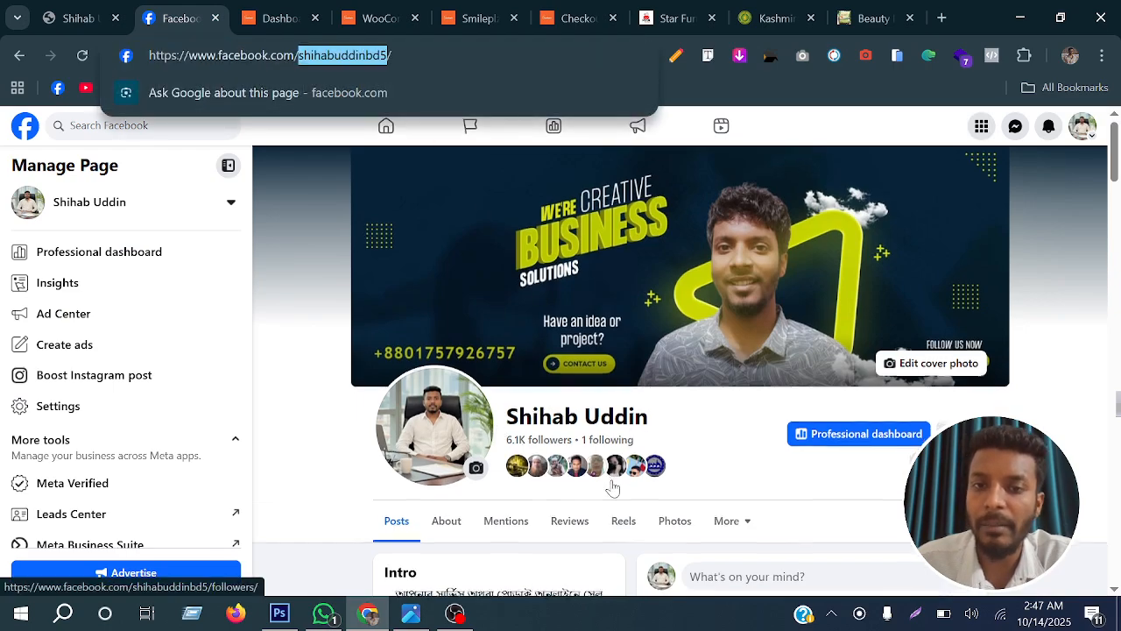
pyautogui.scroll(-5, 611, 487)
pyautogui.scroll(5, 613, 487)
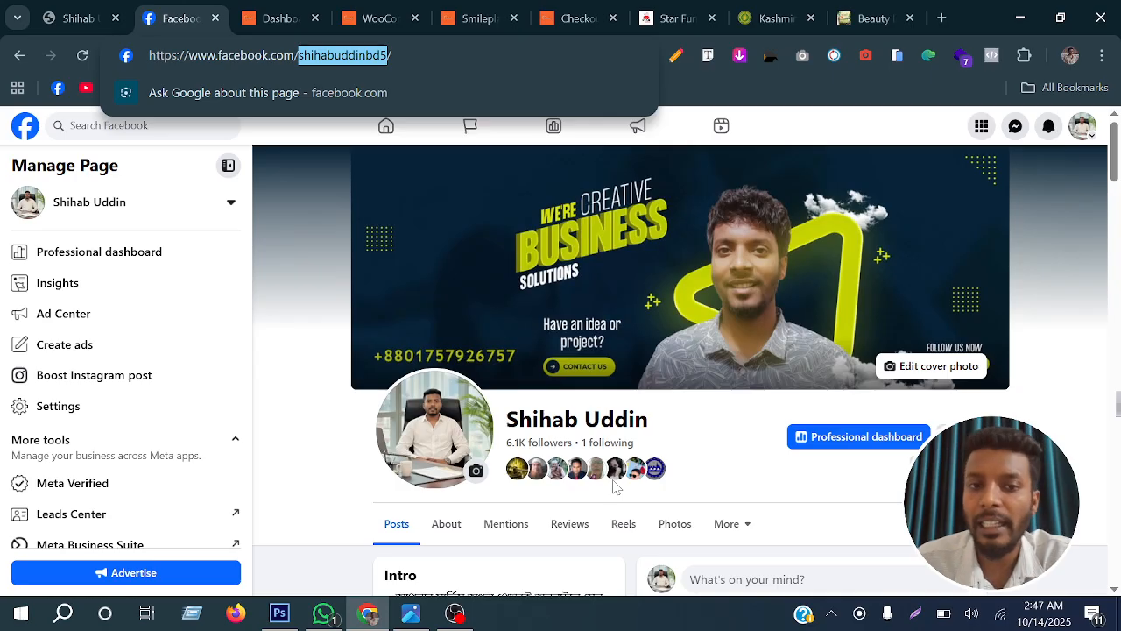
pyautogui.scroll(-2, 616, 487)
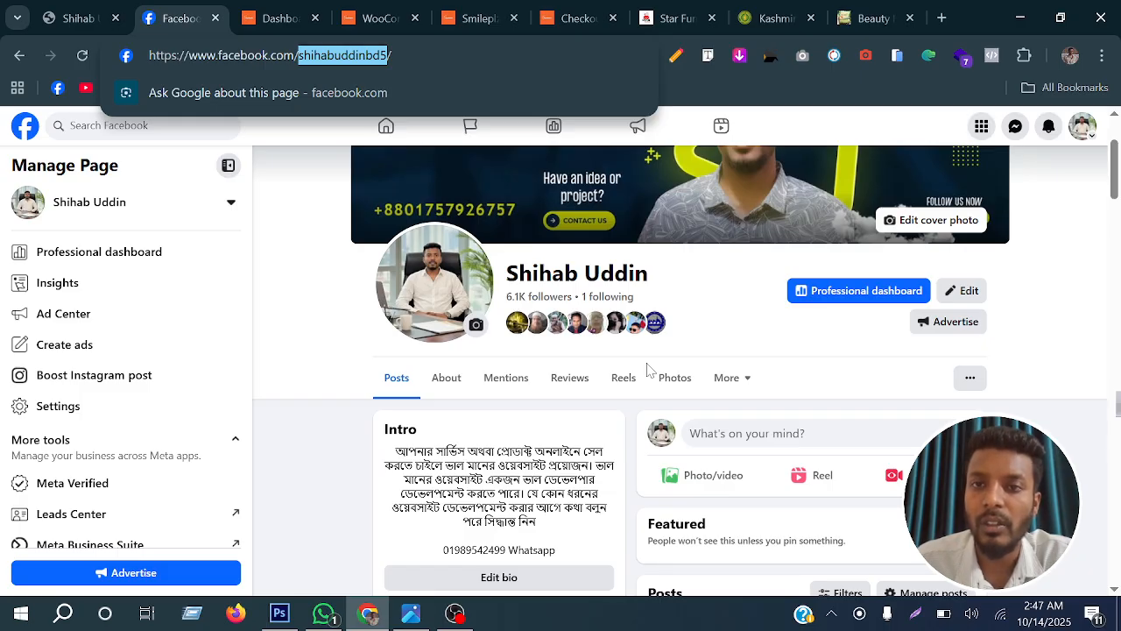
pyautogui.click(455, 613)
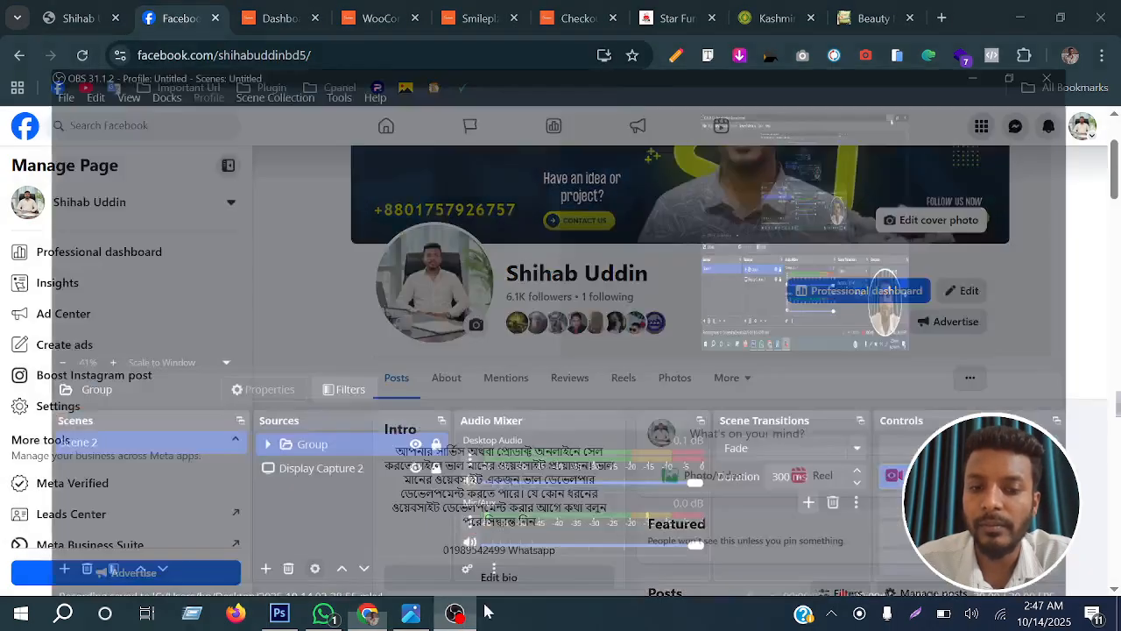